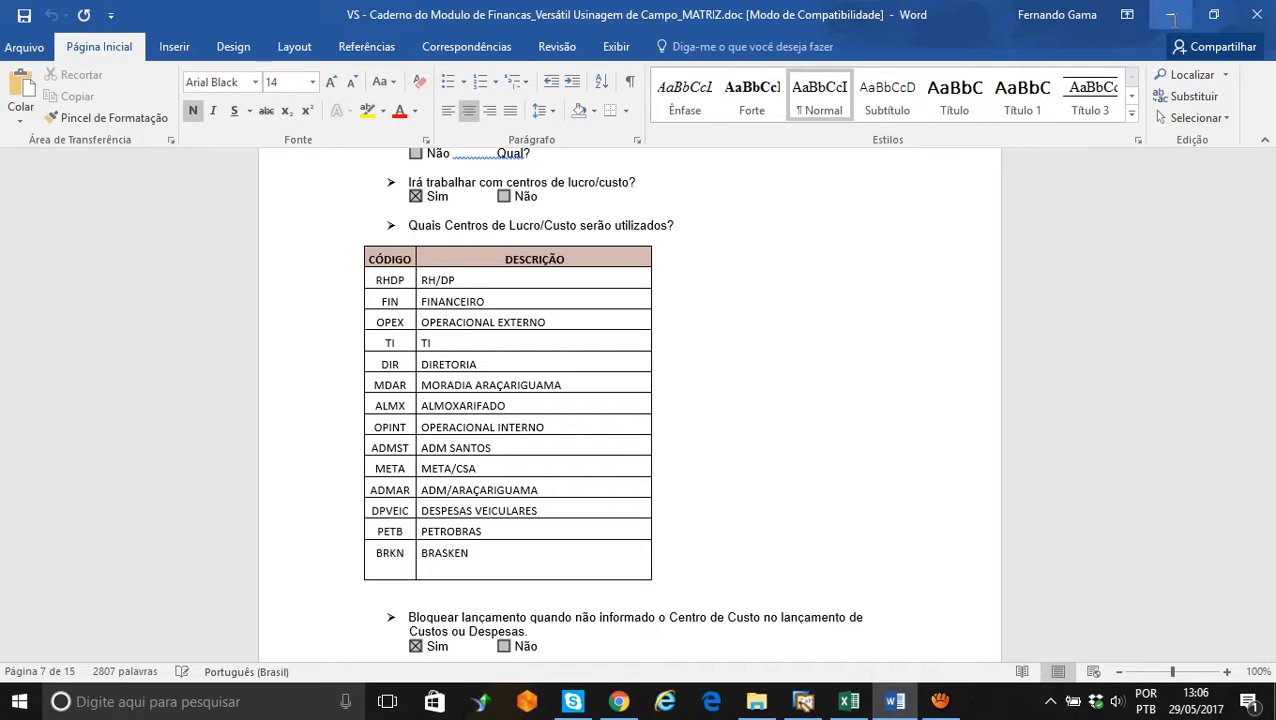
Step: Switch from the Word document to SAP Business One and expand Contabilidade de custos in the Finanças module
click(1171, 18)
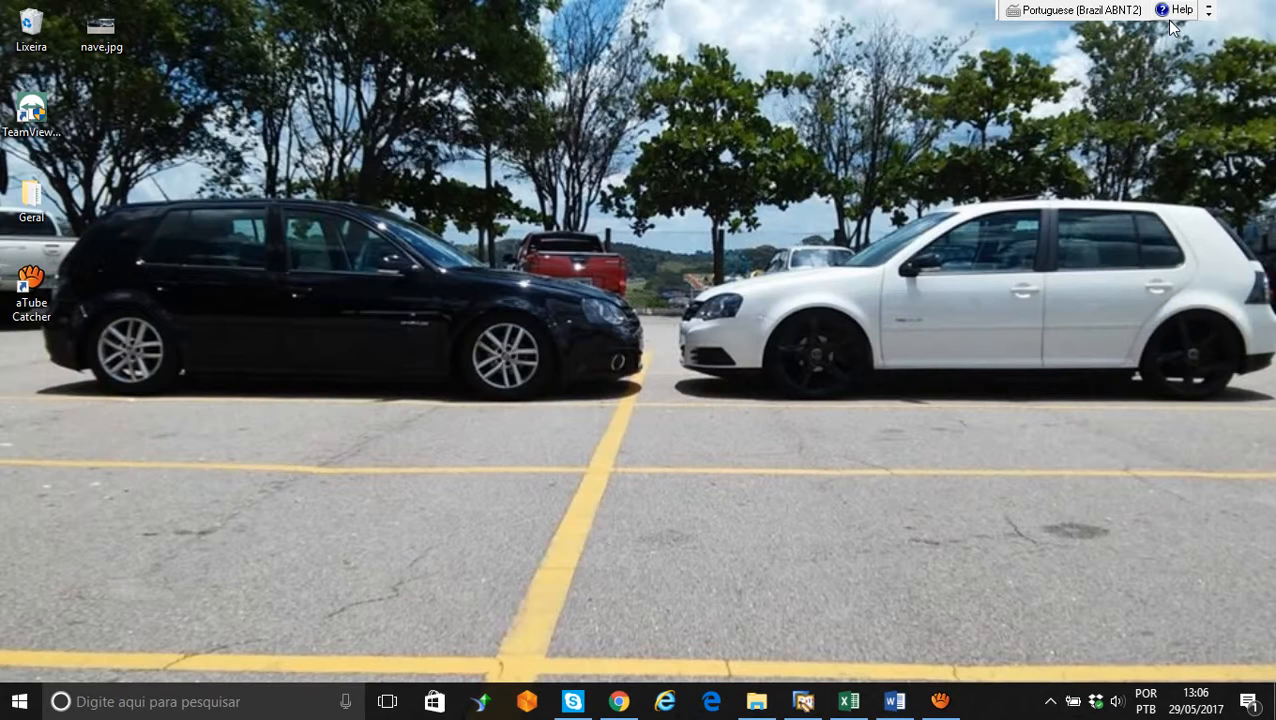
click(803, 701)
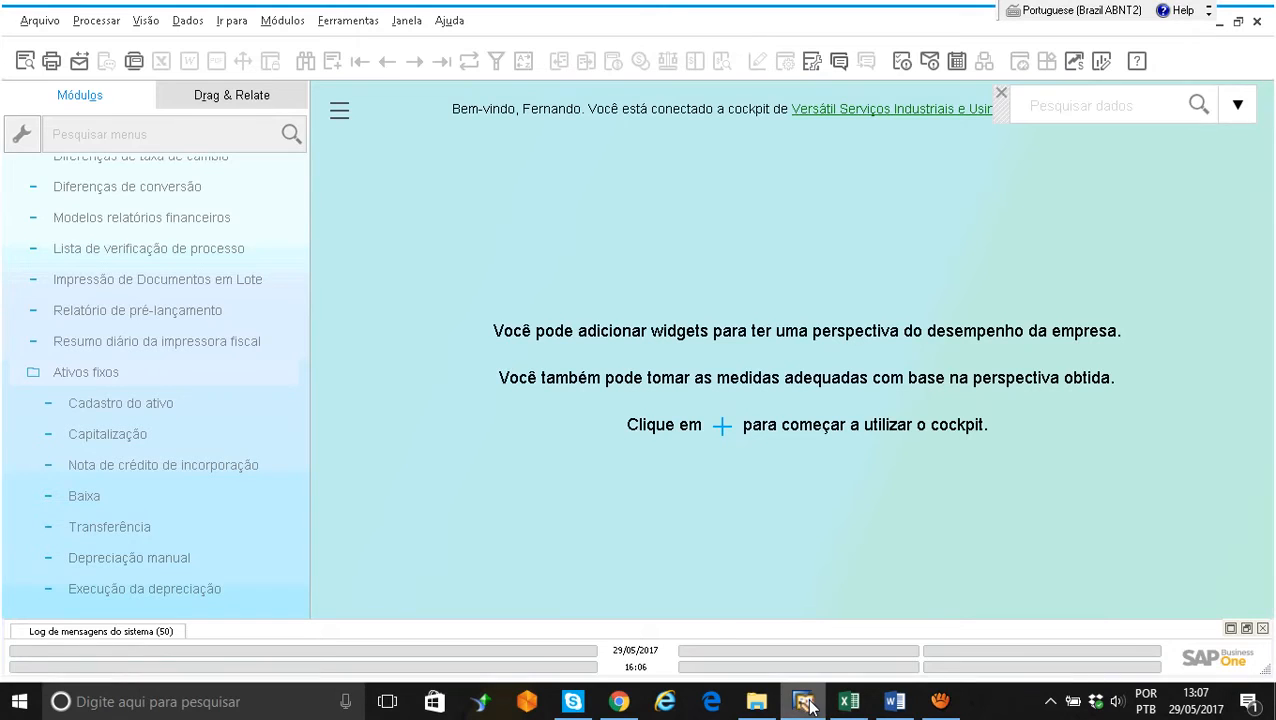
drag(303, 283, 303, 209)
click(165, 210)
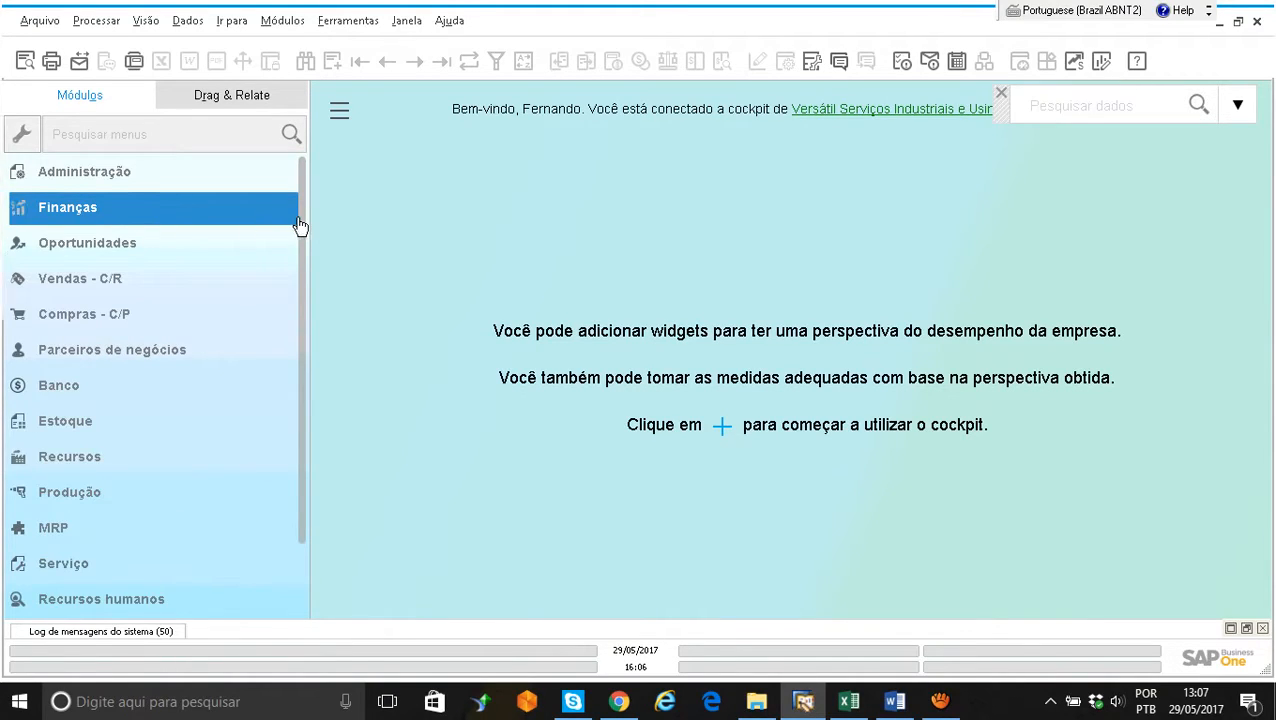
click(240, 218)
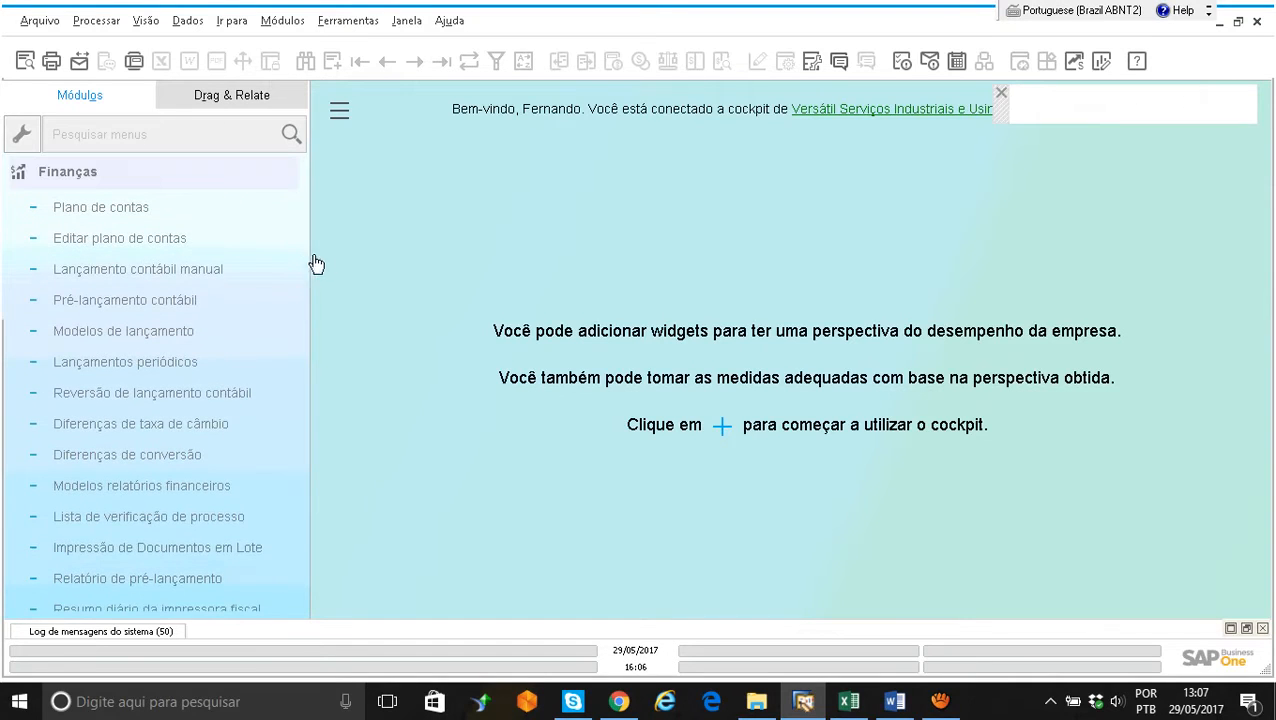
drag(302, 265, 300, 404)
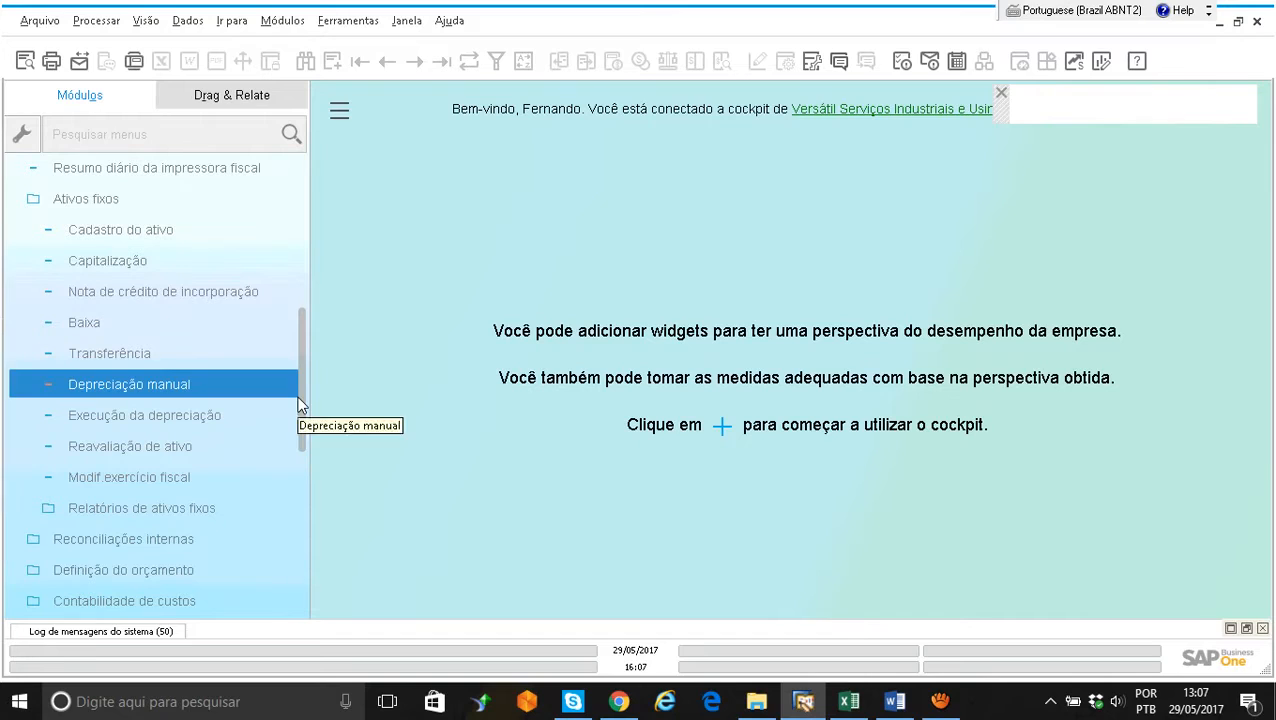
click(152, 600)
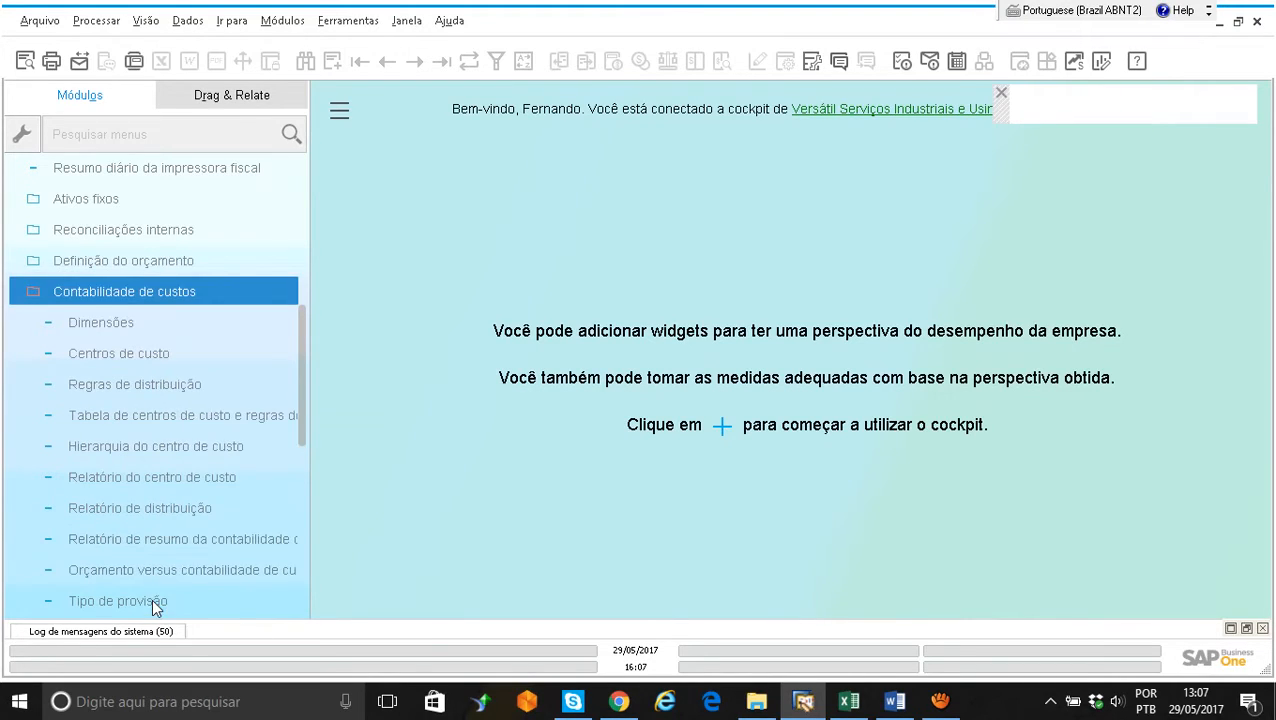
click(176, 330)
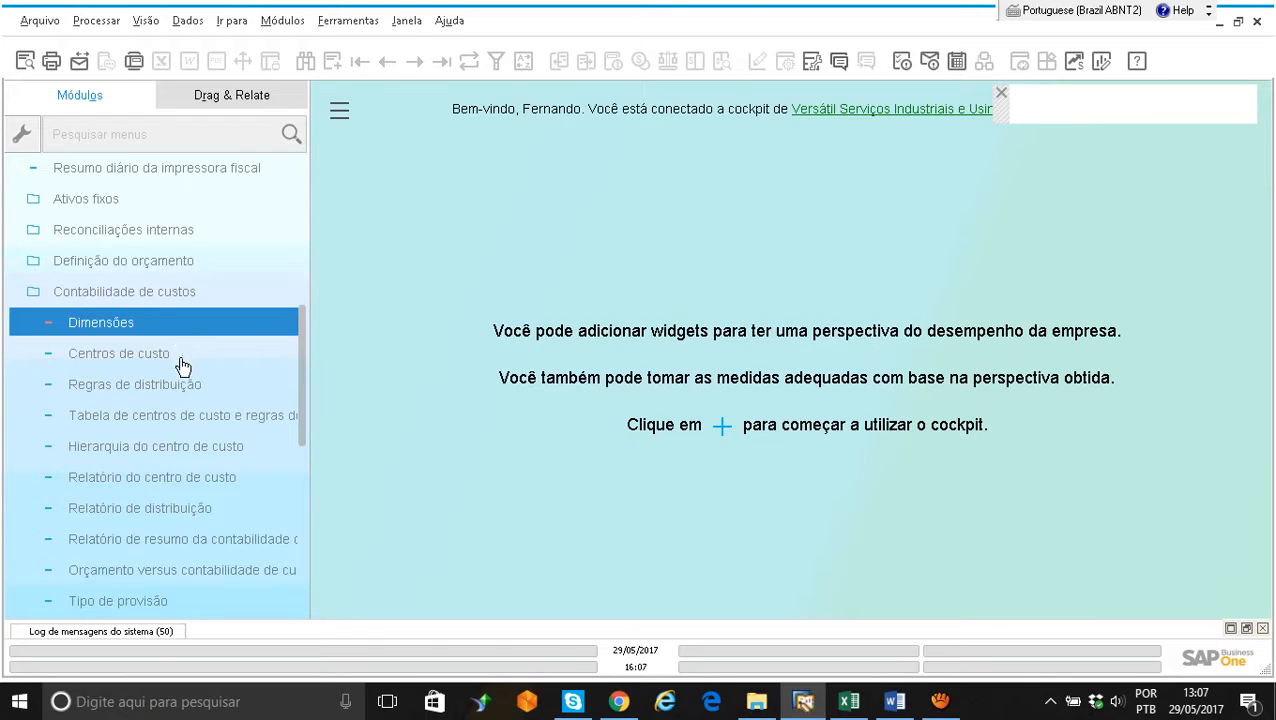
click(182, 388)
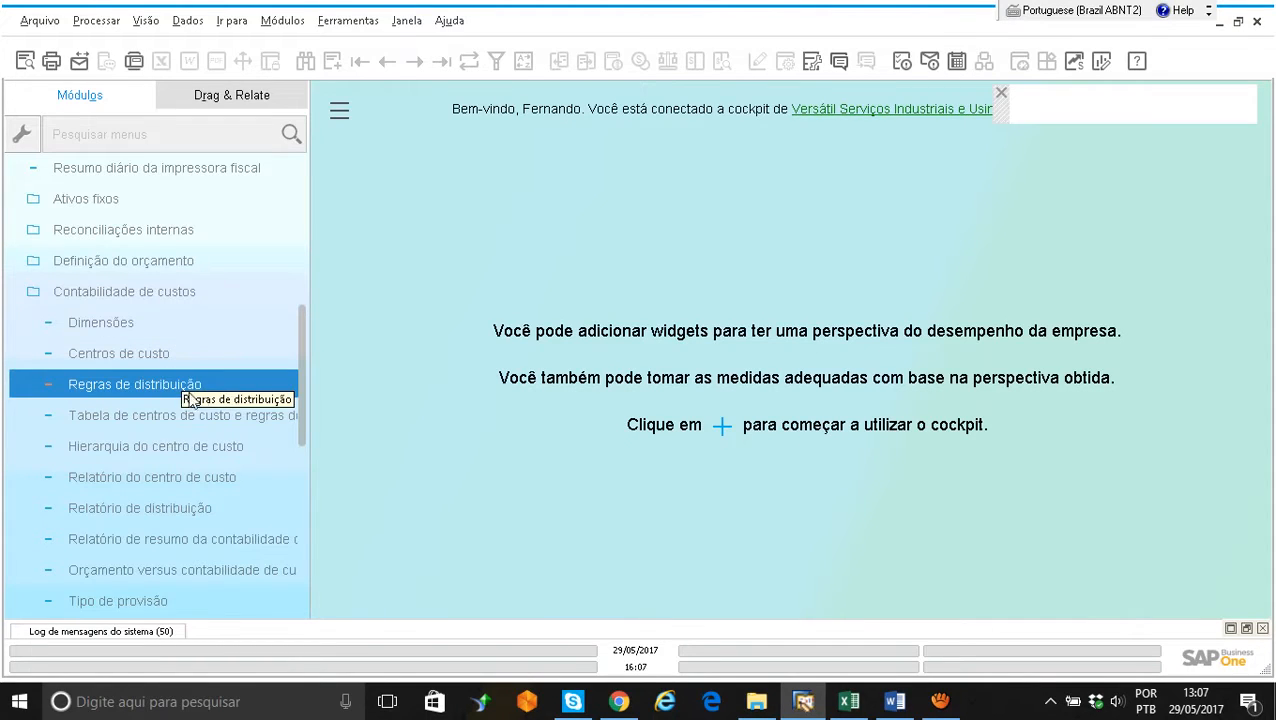
click(224, 407)
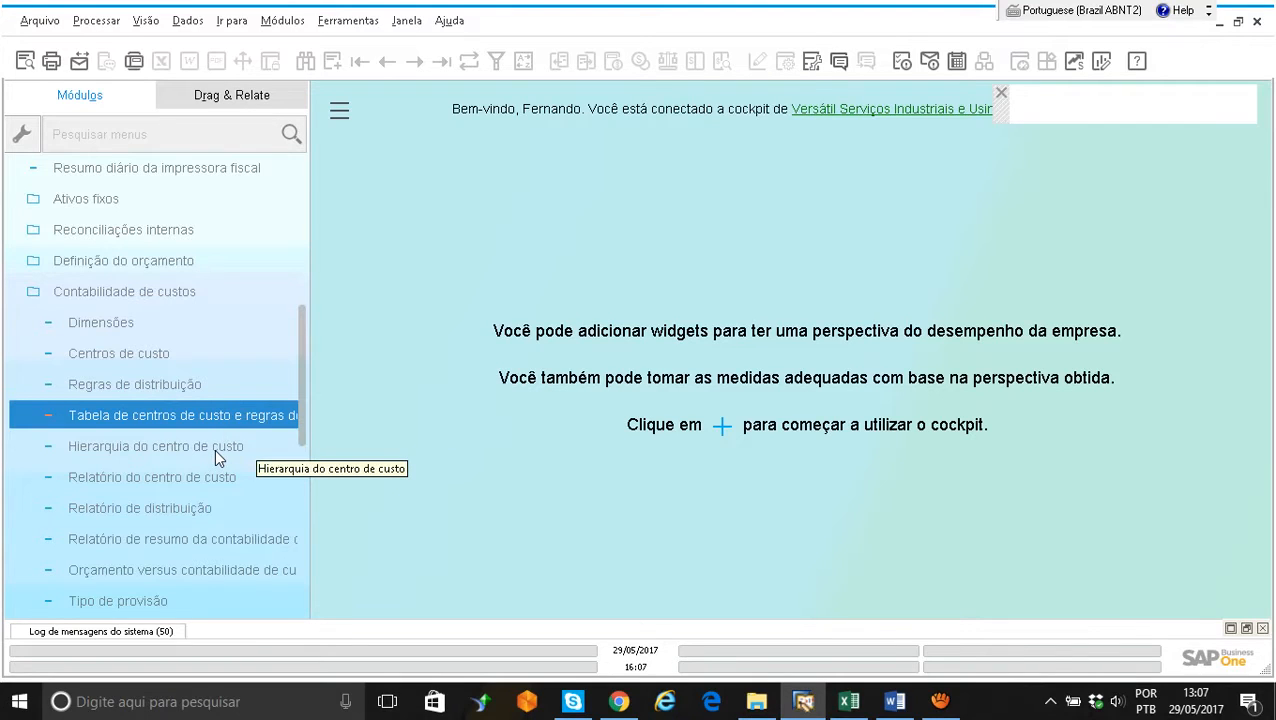
click(214, 340)
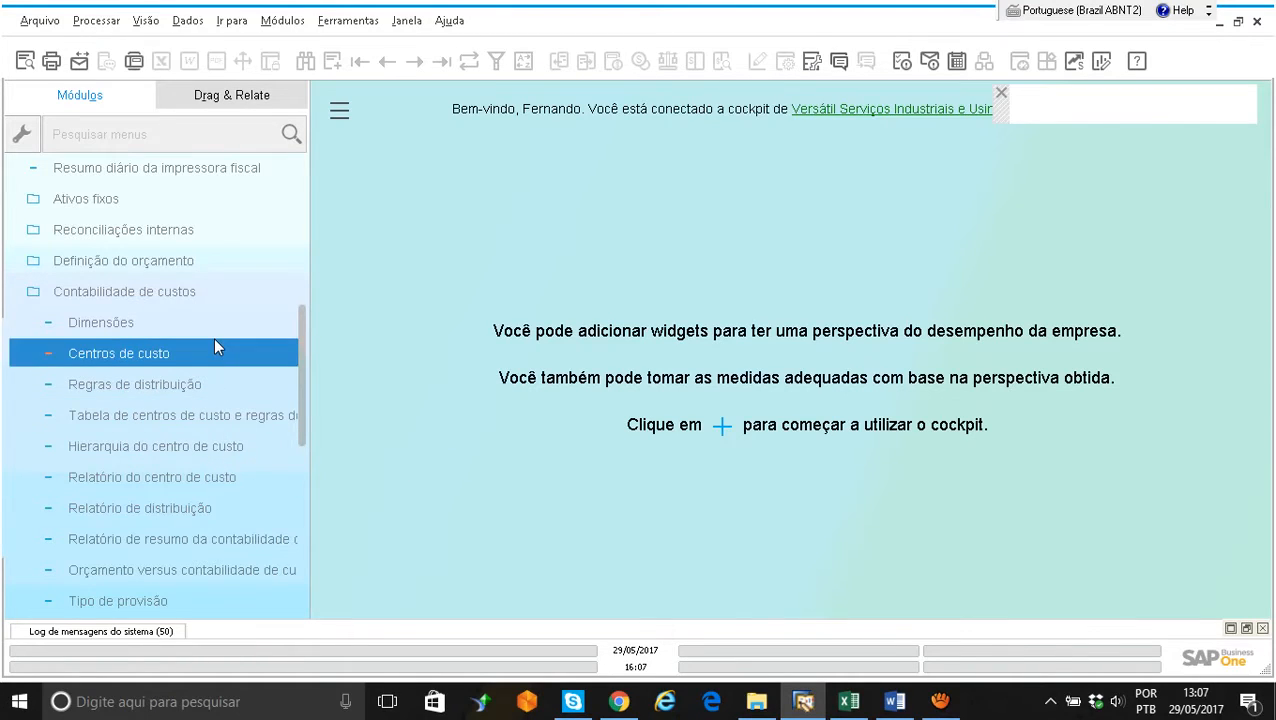
click(171, 289)
click(130, 354)
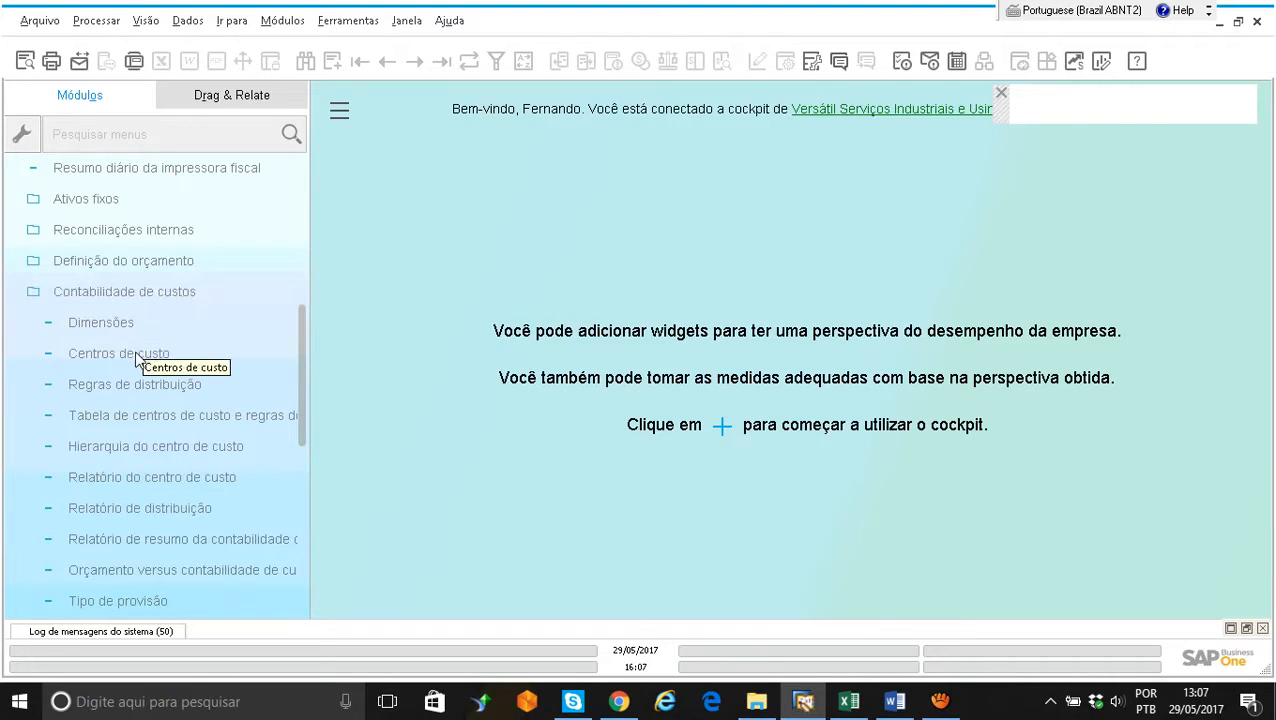
click(106, 395)
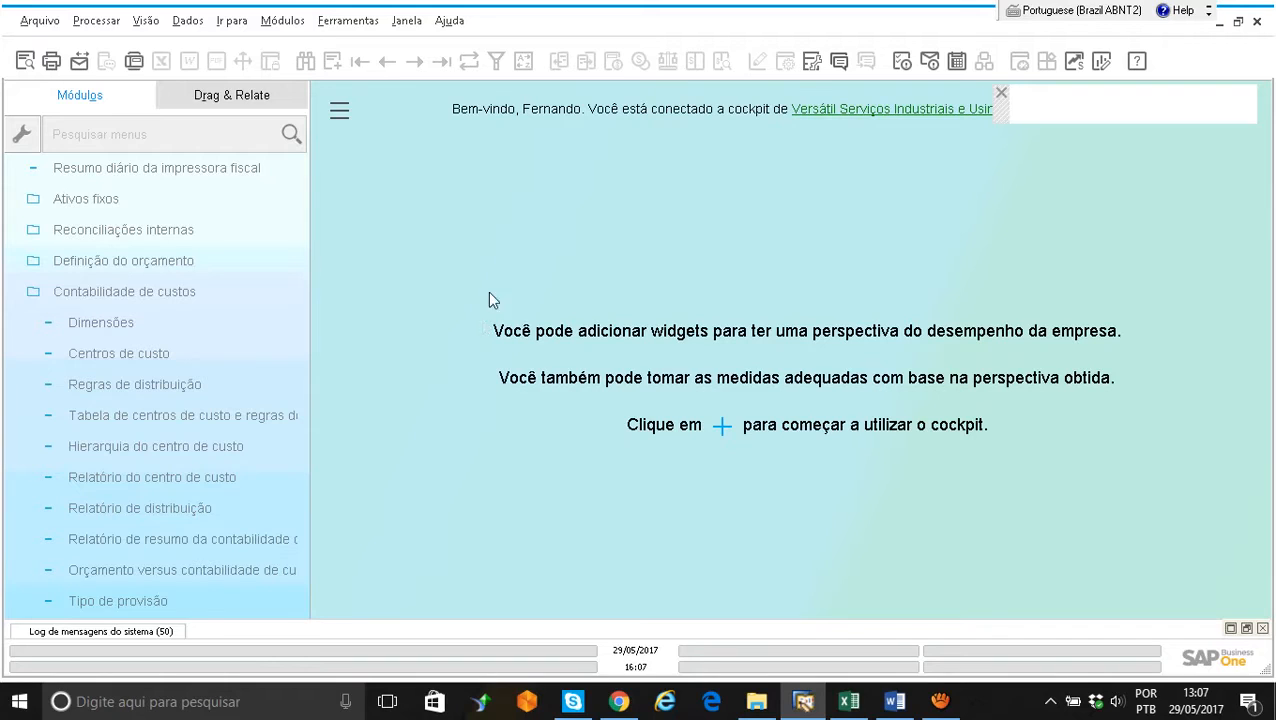
Step: Check the installed version in the SAP Business One product information and close it
click(449, 22)
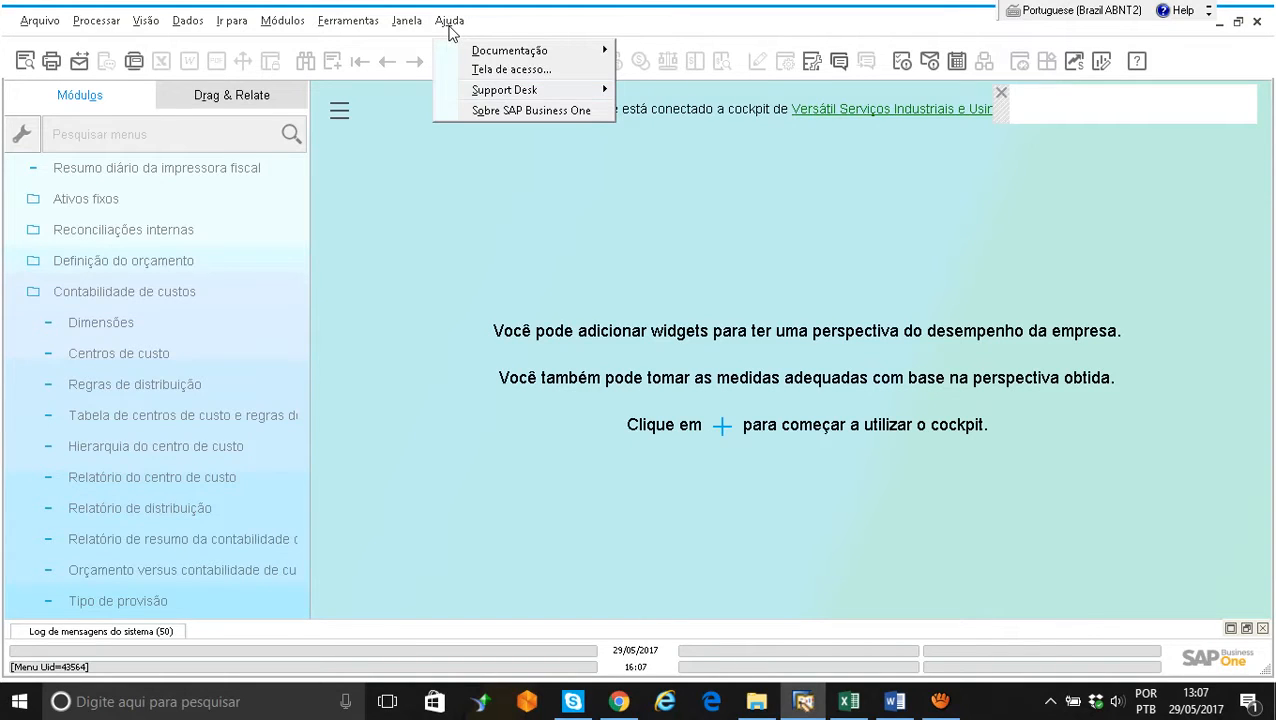
click(519, 111)
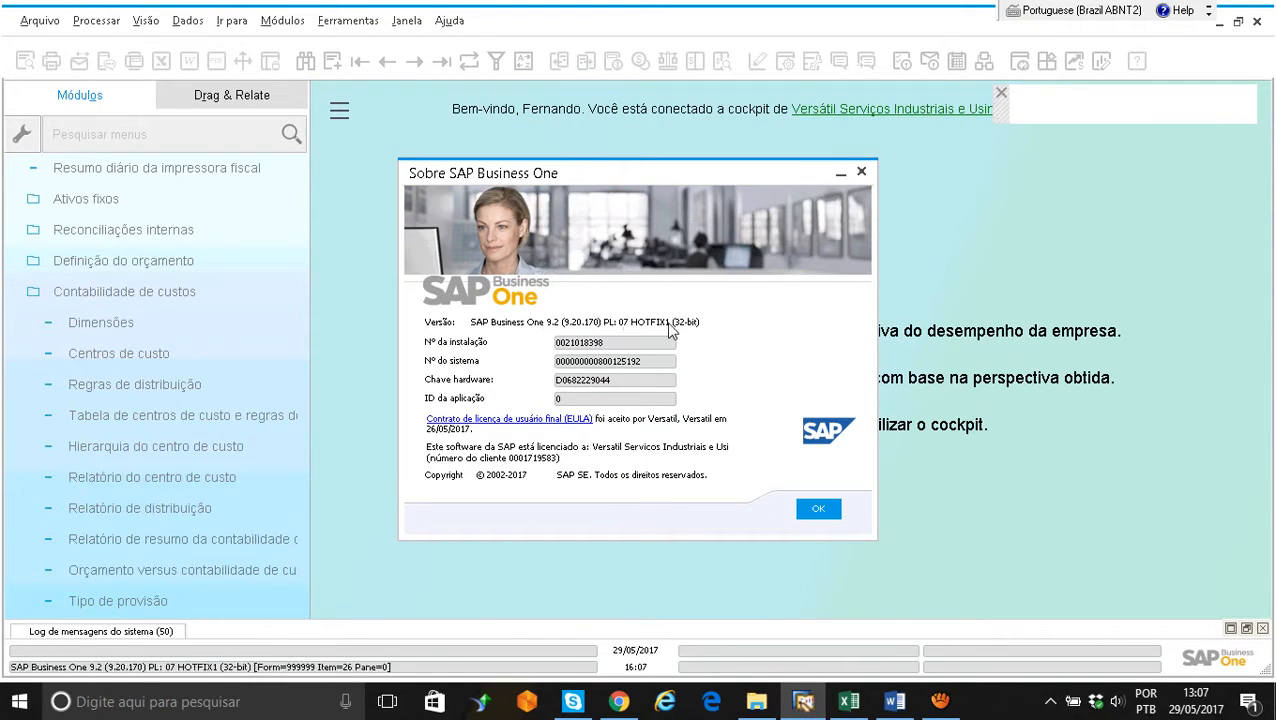
click(860, 176)
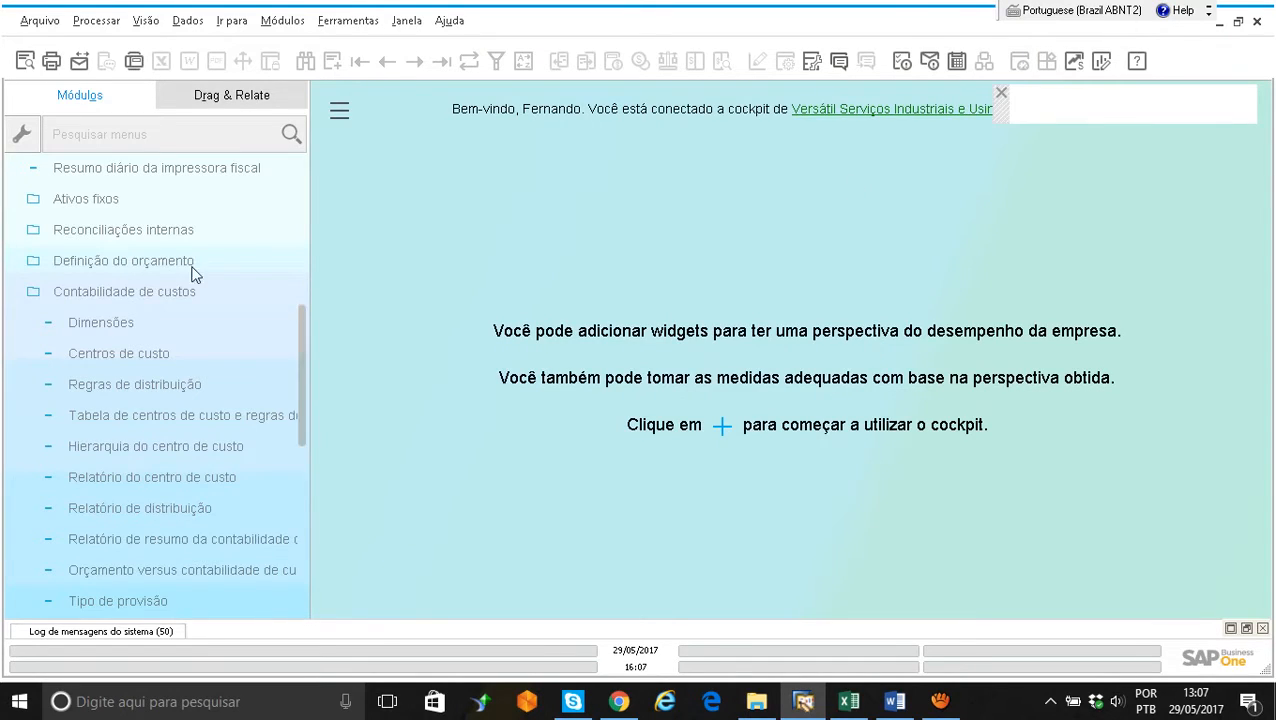
Step: Open the cost accounting dimensions and set the description of Dimensão 1 to "Setor"
click(152, 324)
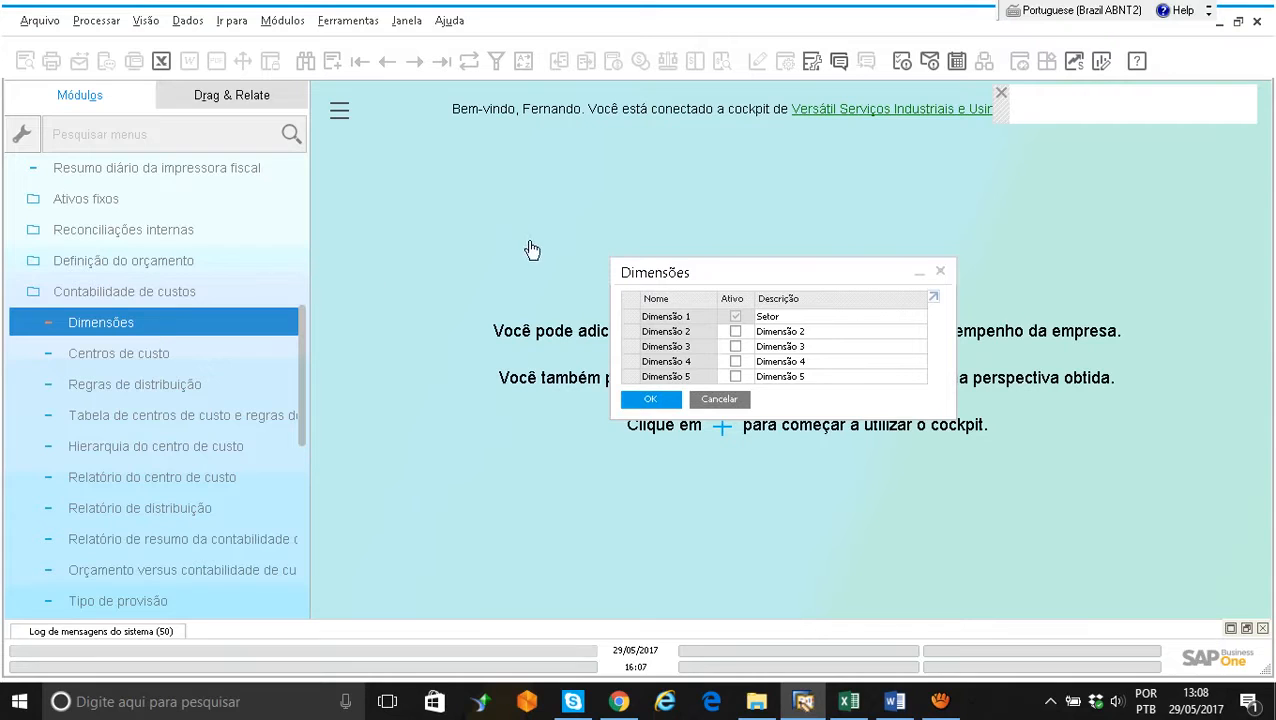
click(772, 317)
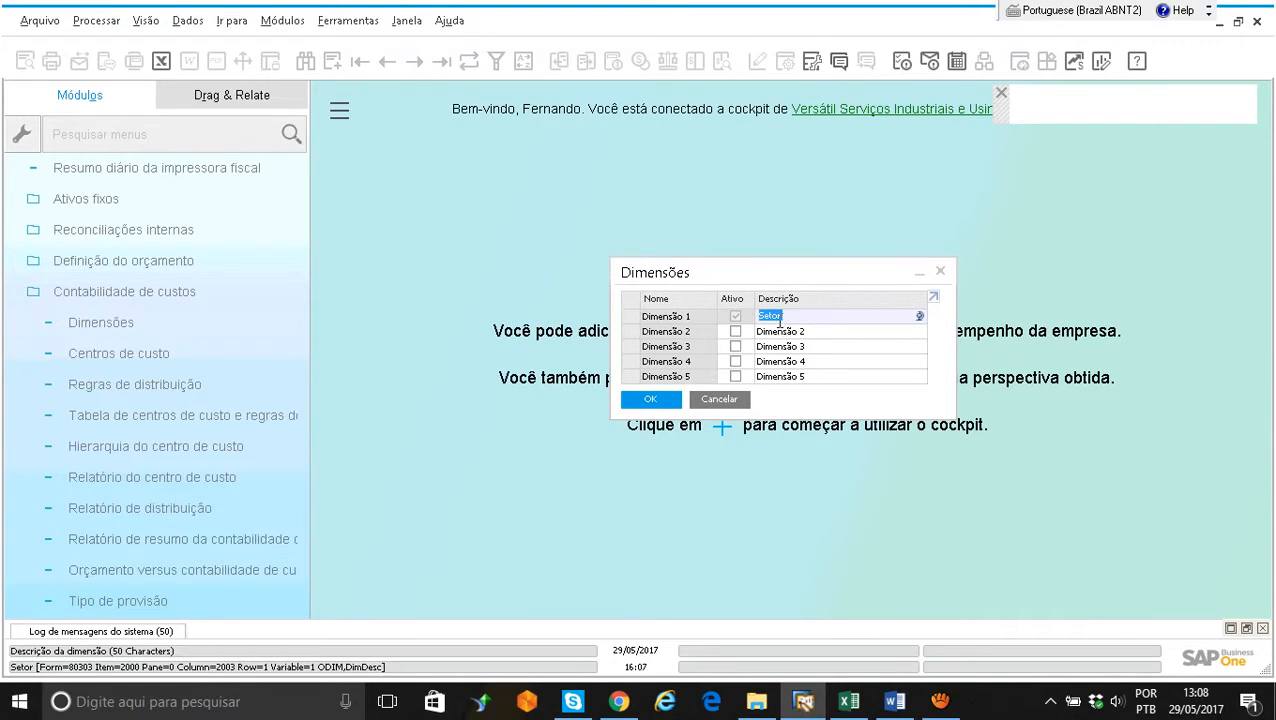
text(Setor)
key(Return)
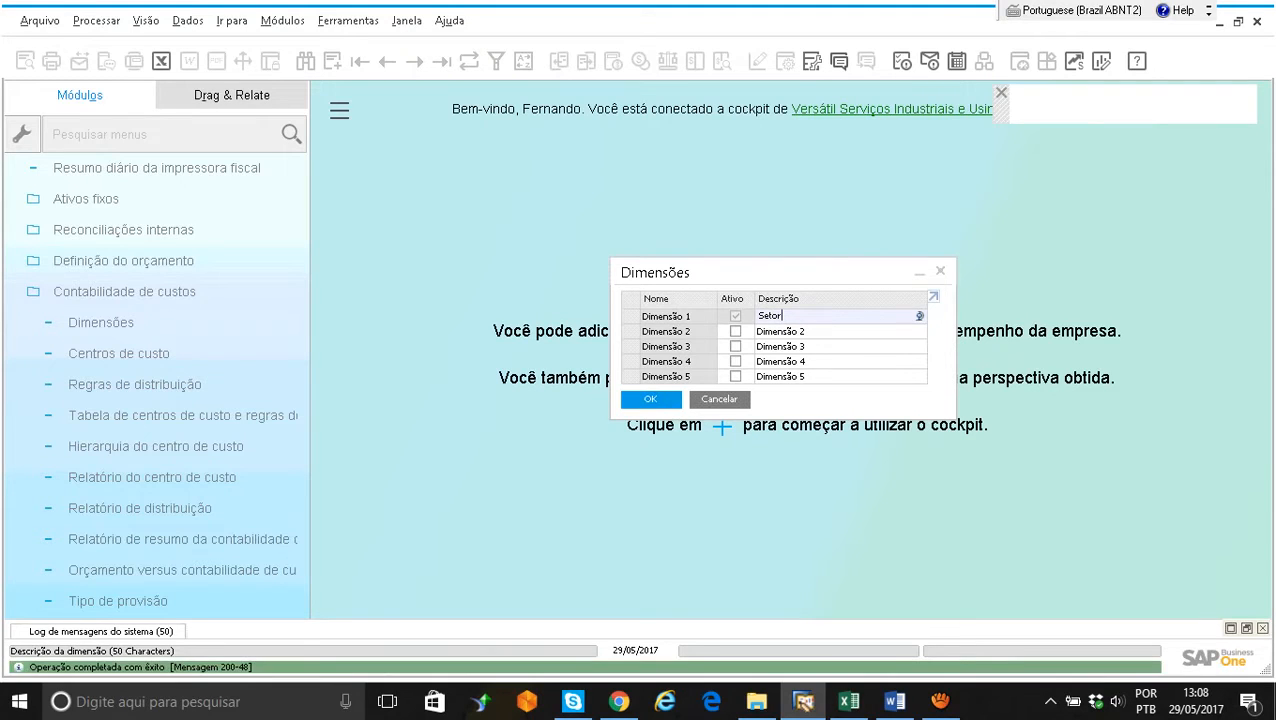
Step: Activate Dimensão 2, set its description to "Alunos" and update the dimensions
click(736, 331)
click(786, 331)
text(Alunos)
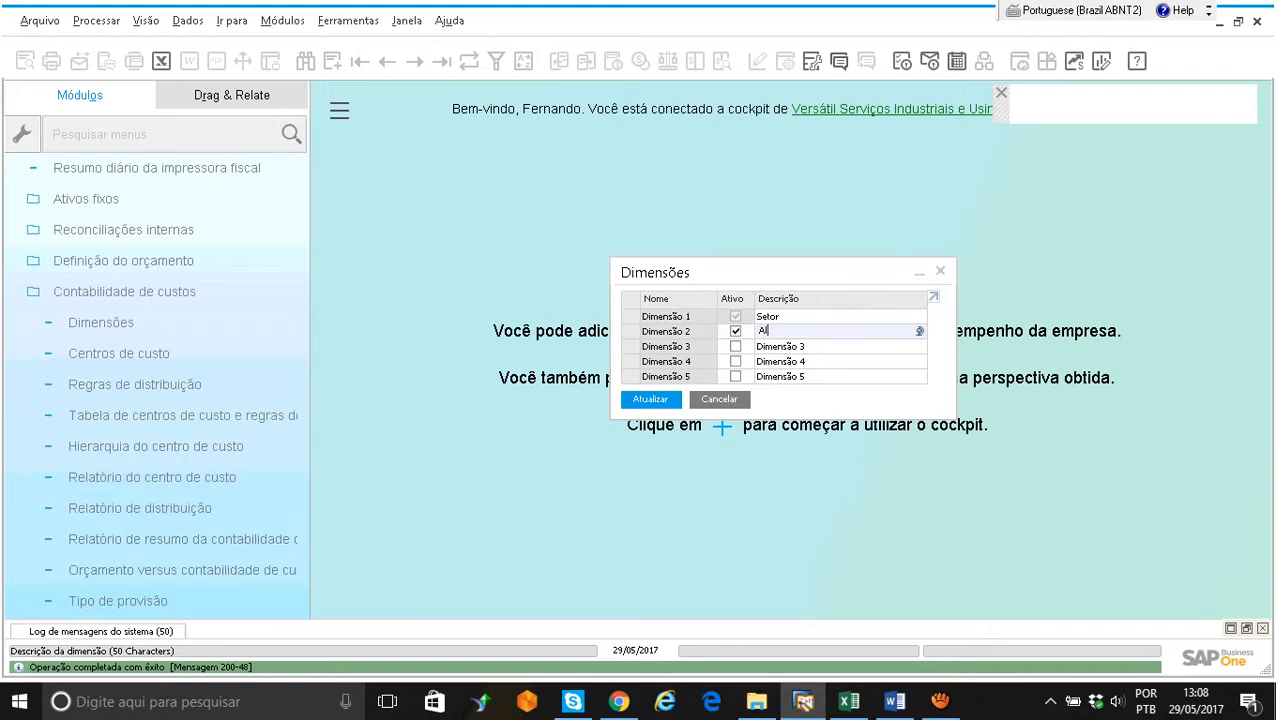
key(Return)
Step: Deactivate Dimensão 2, set its description back to "Dimensão 2", save, and recheck the dimensions list
click(735, 331)
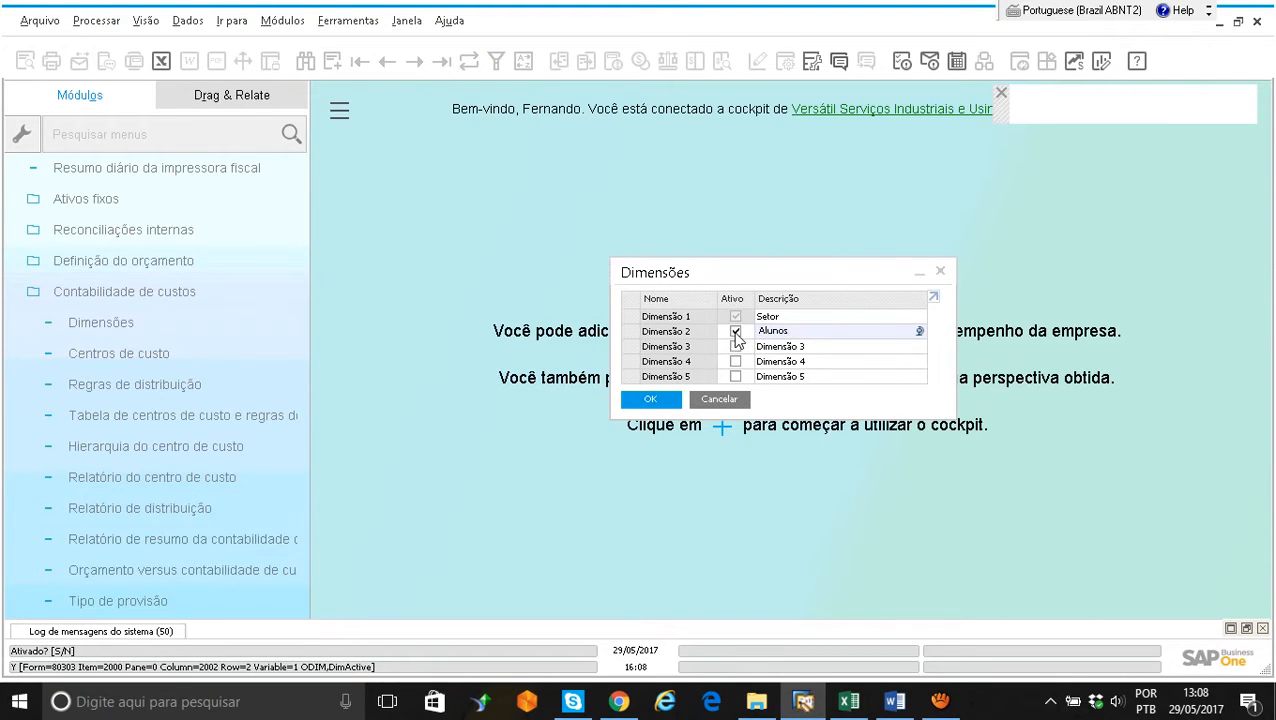
double_click(790, 331)
text(Dim)
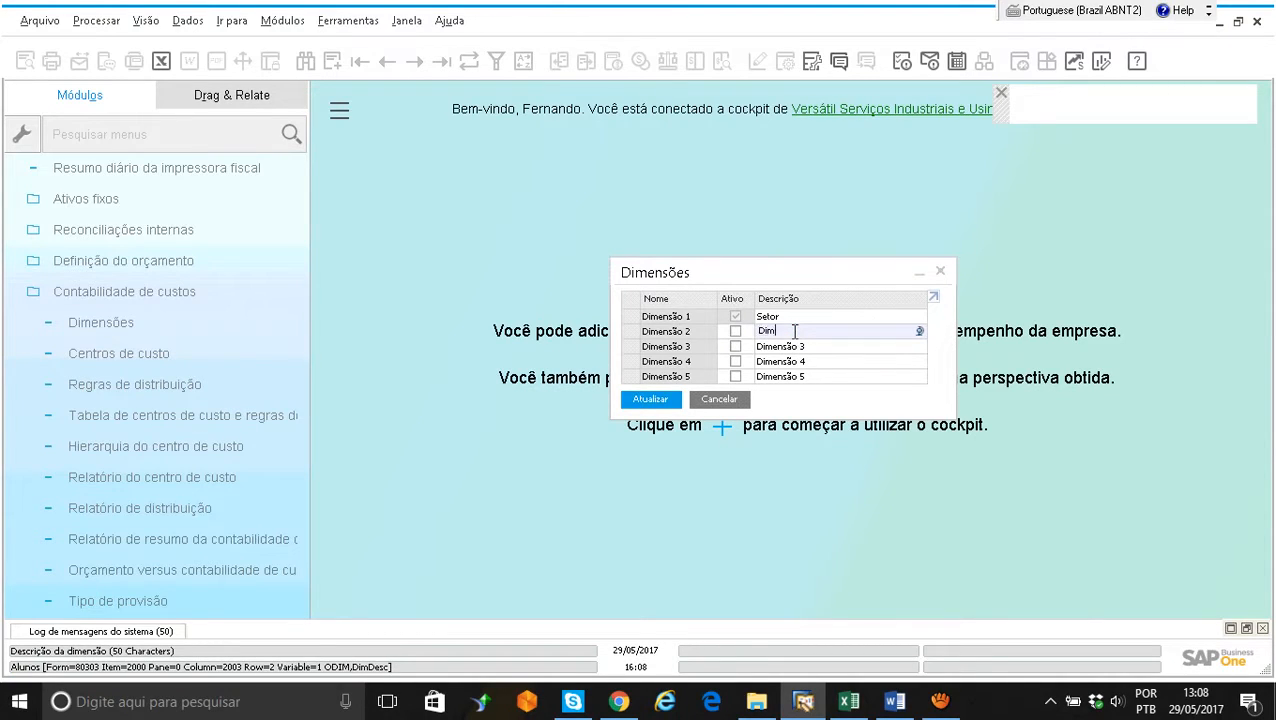
text(ensão 2)
key(Return)
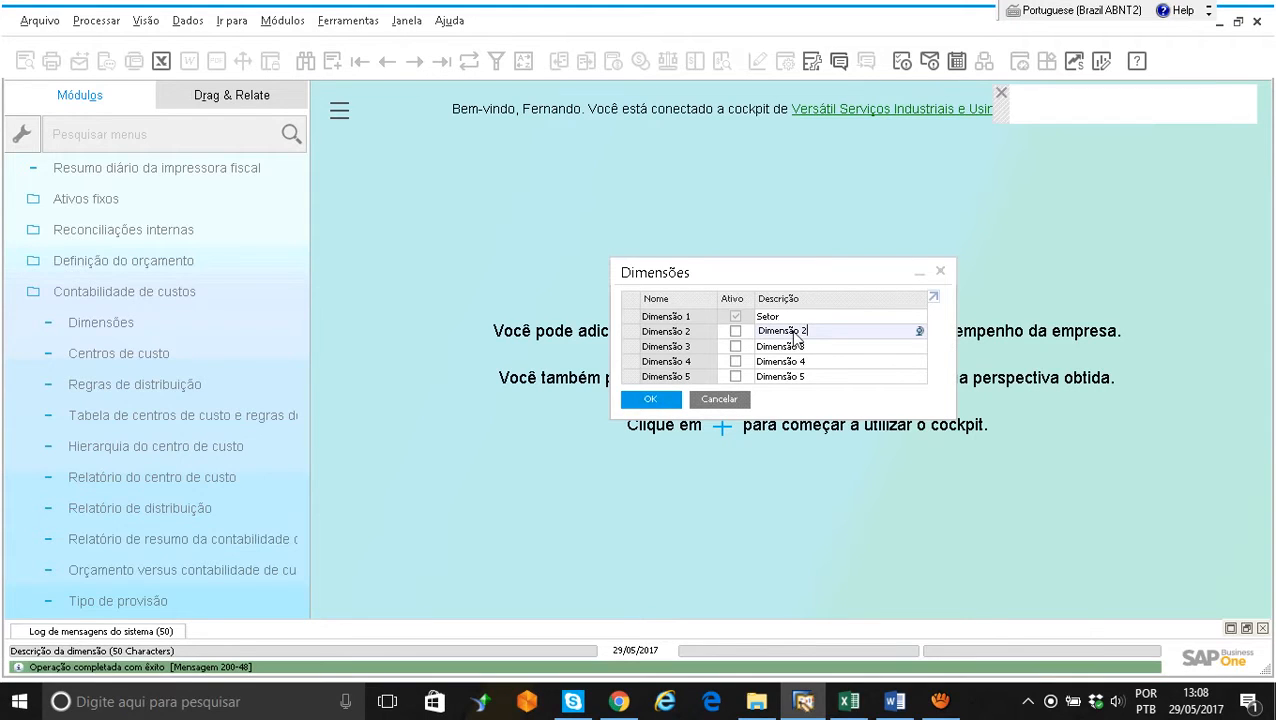
key(Return)
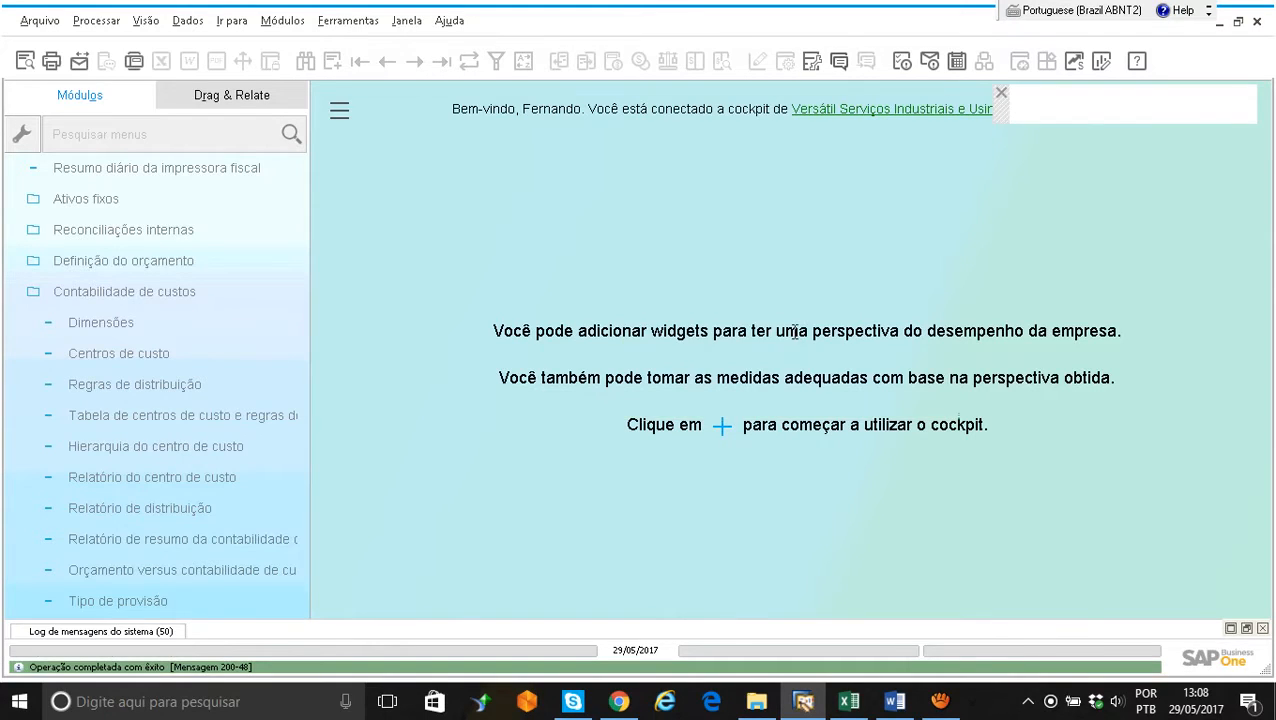
click(160, 330)
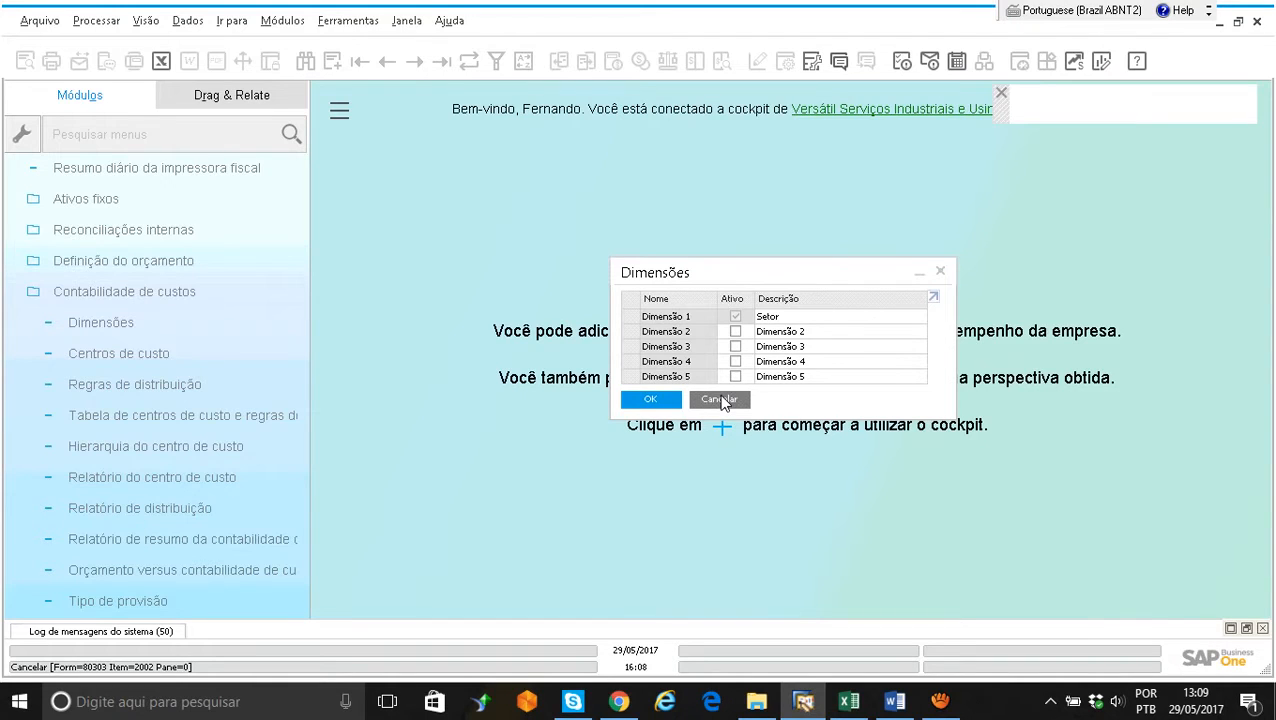
click(720, 399)
Step: Open the cost centre configuration form and consult the table of cost centres in the Word document
click(117, 355)
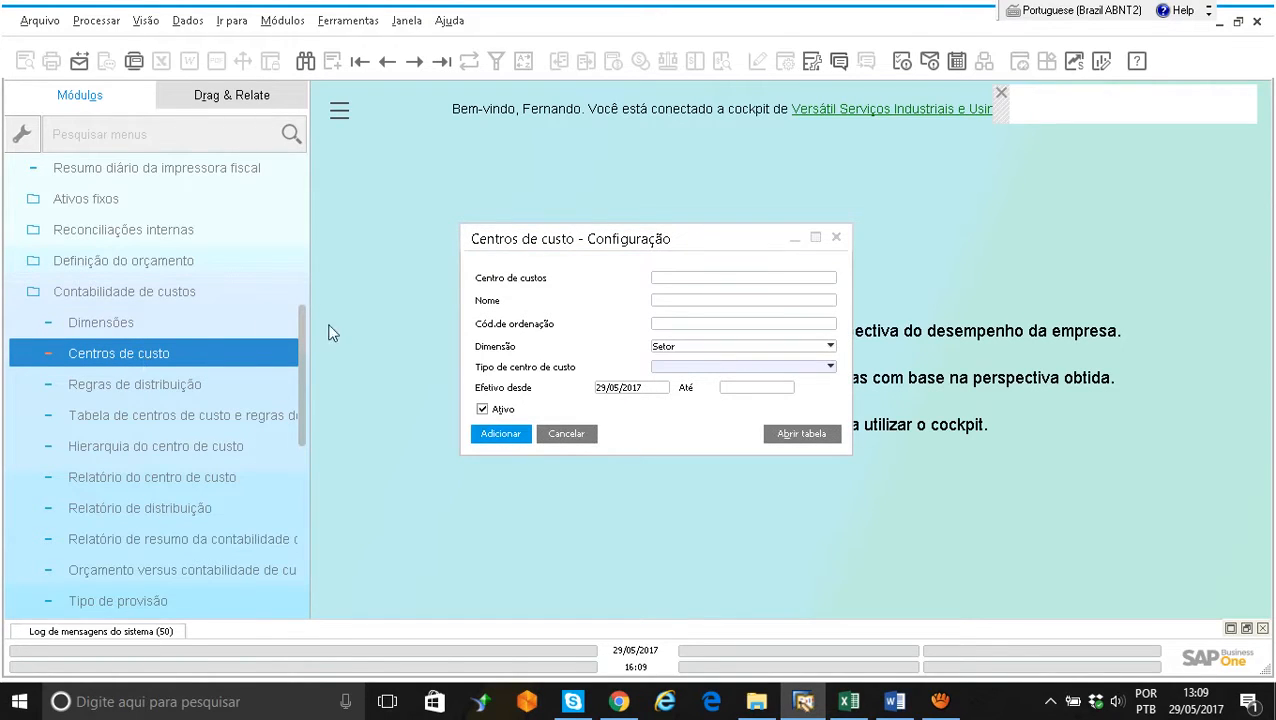
click(669, 240)
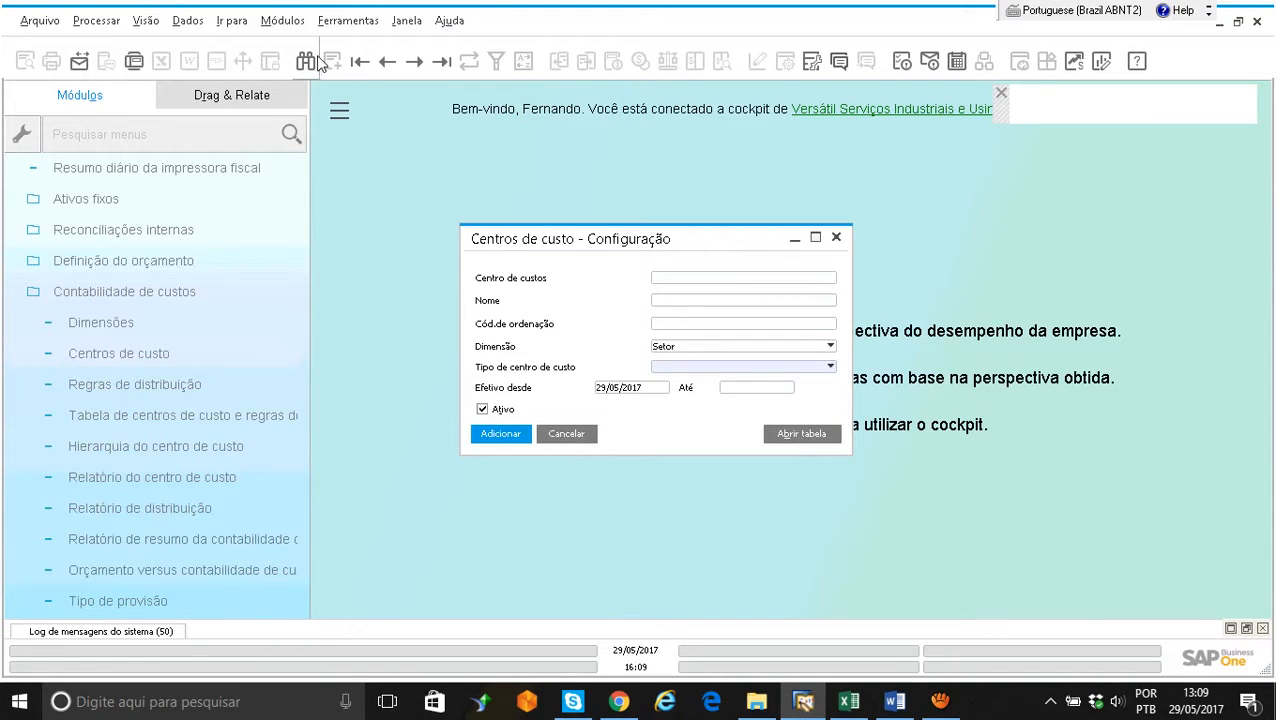
drag(627, 249, 615, 192)
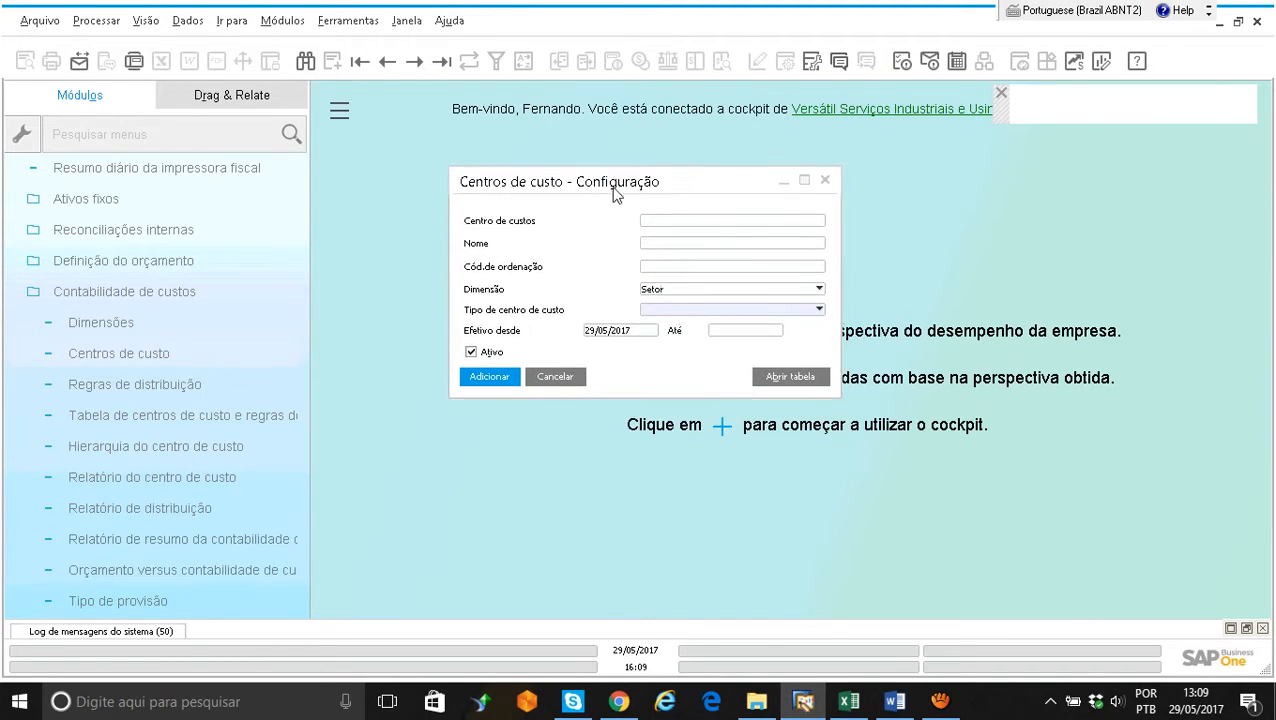
click(886, 703)
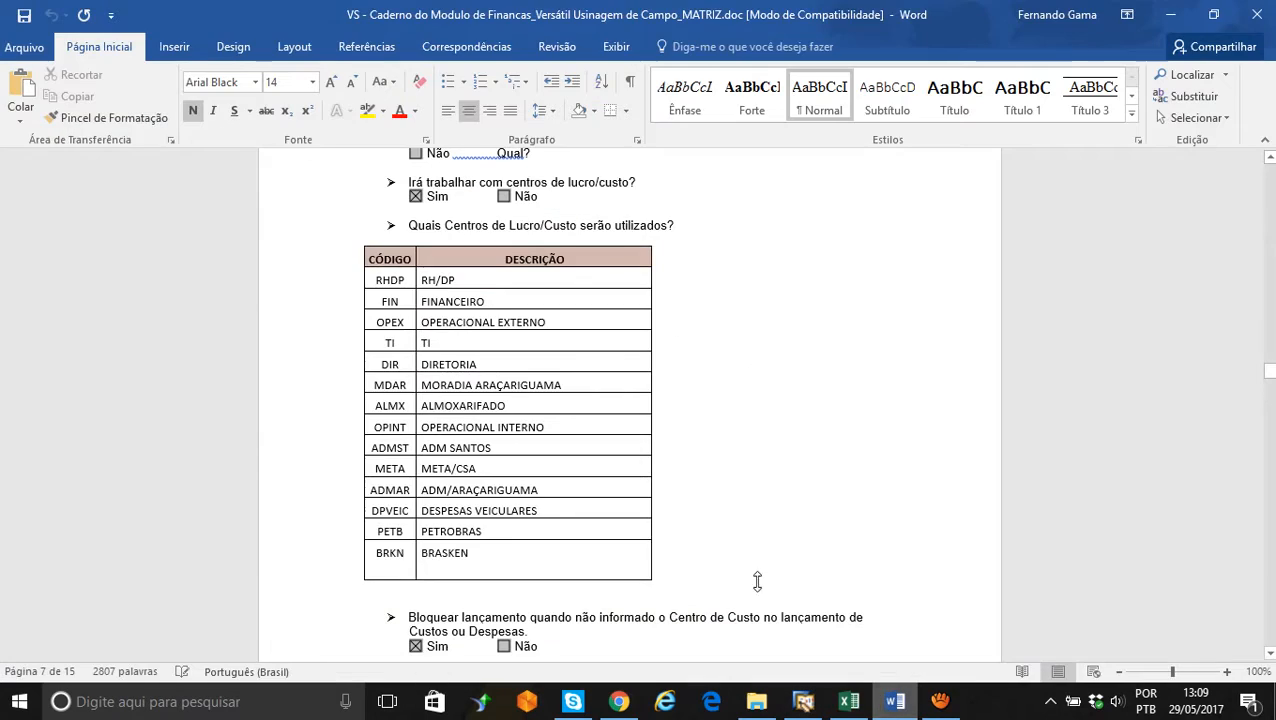
click(894, 701)
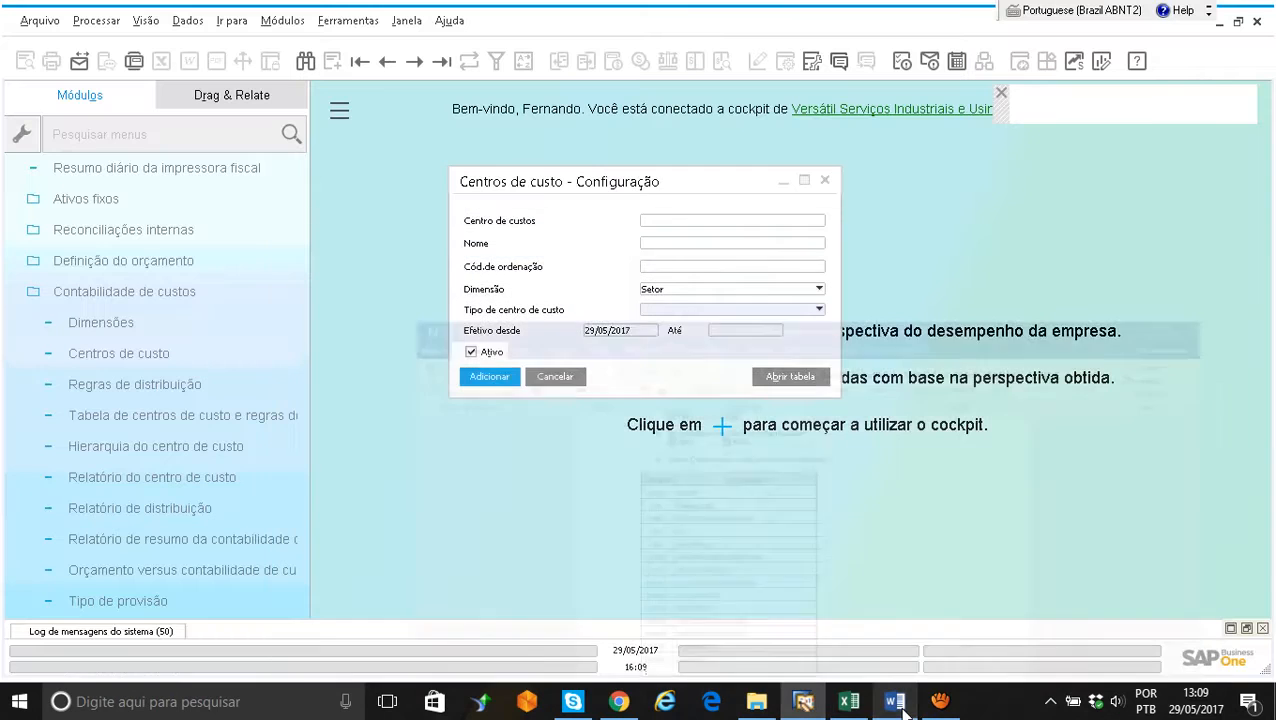
drag(495, 198, 500, 233)
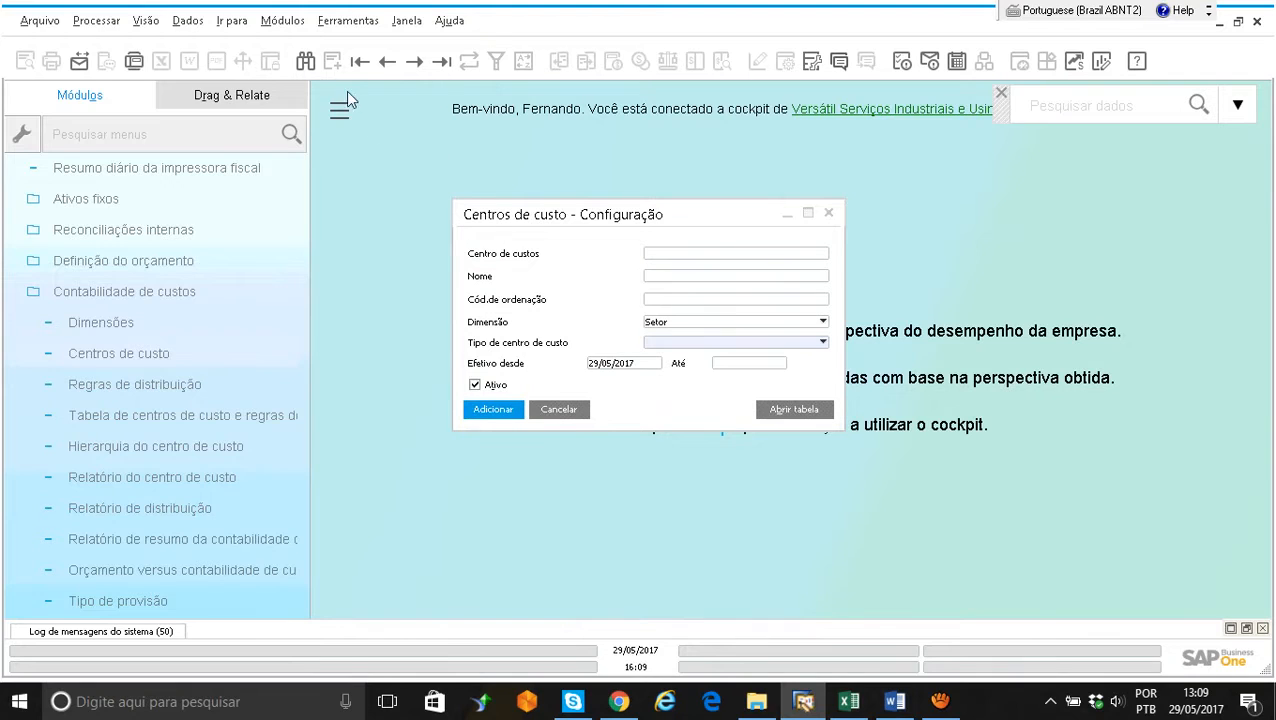
Step: Search all cost centres with the wildcard * and open the DIR record
click(305, 61)
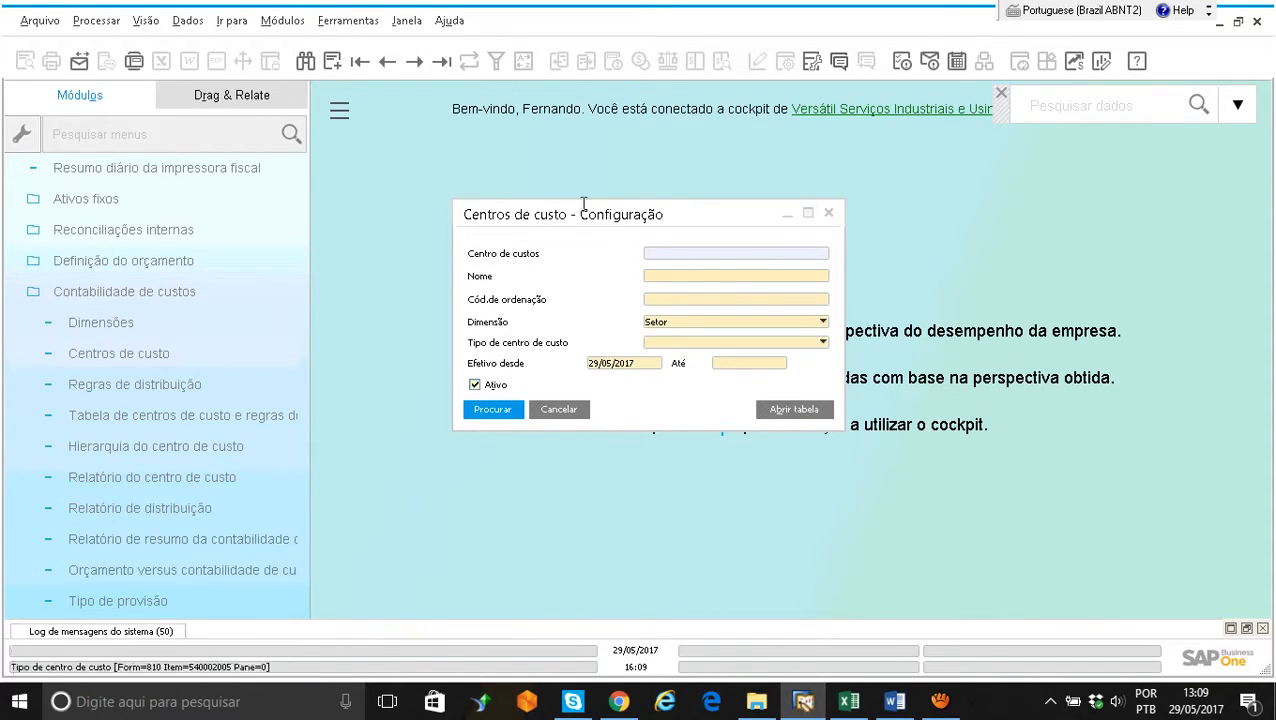
drag(600, 208, 614, 206)
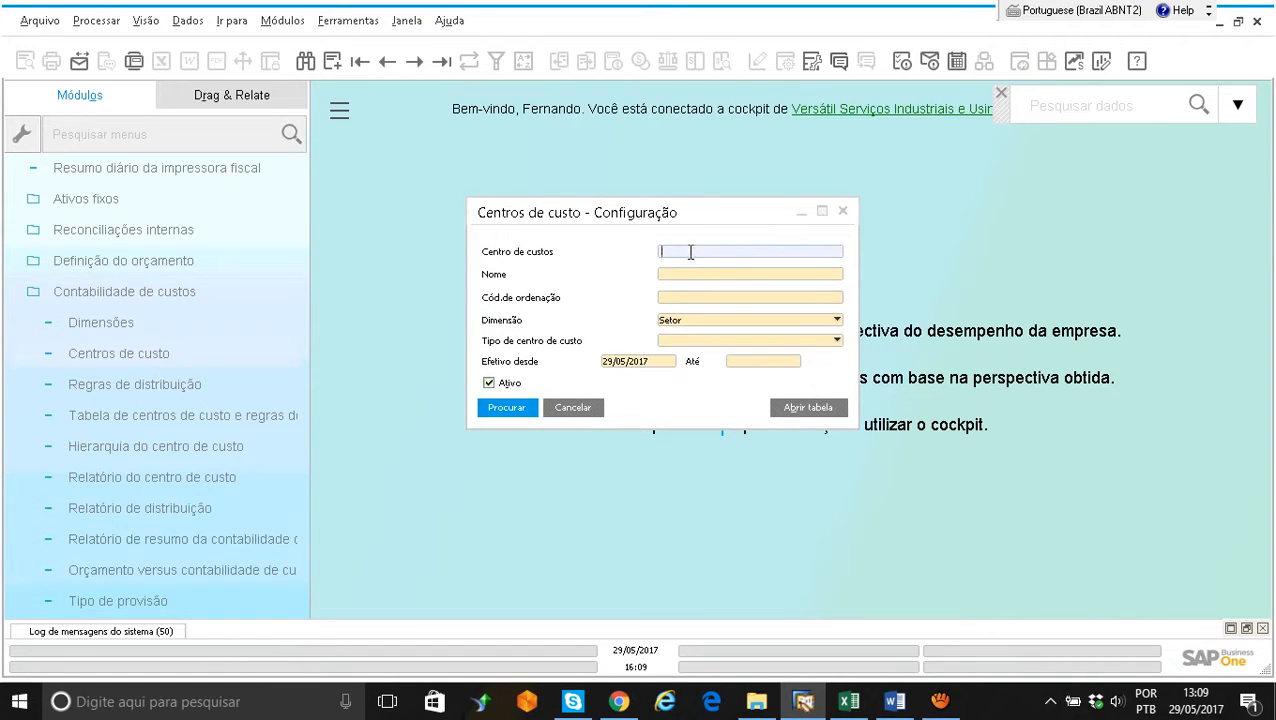
text(*)
click(510, 409)
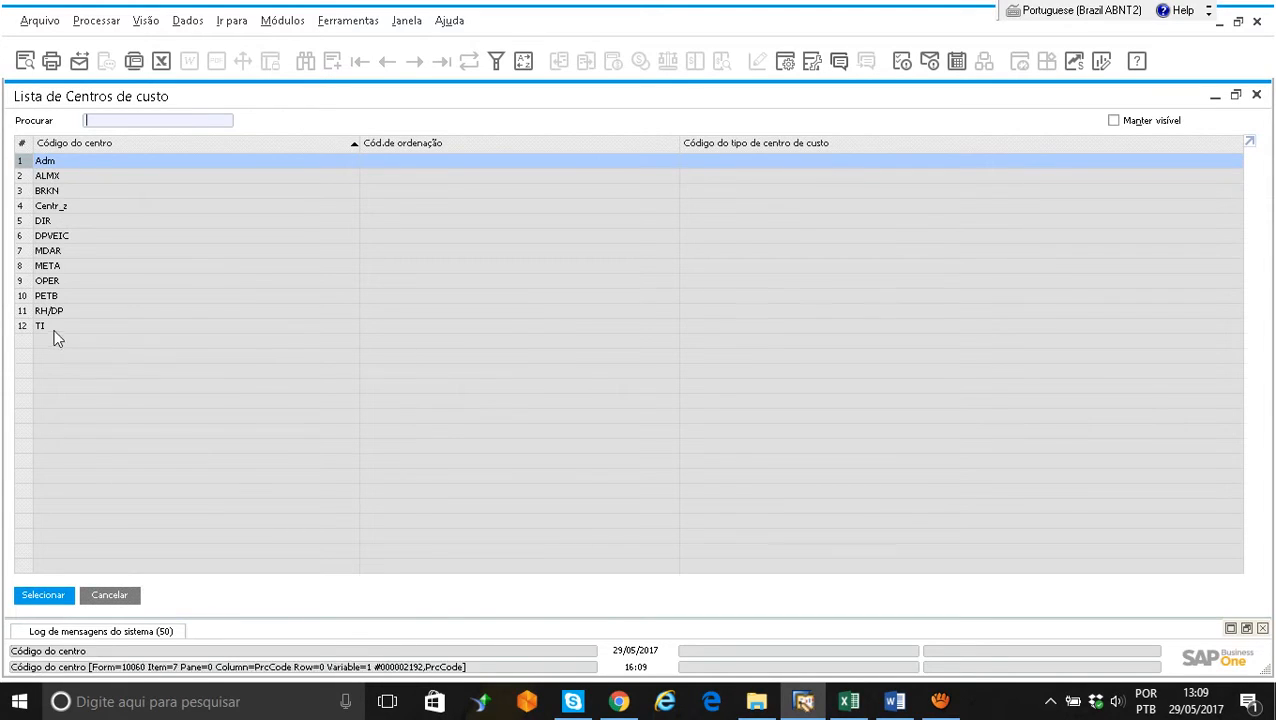
click(46, 174)
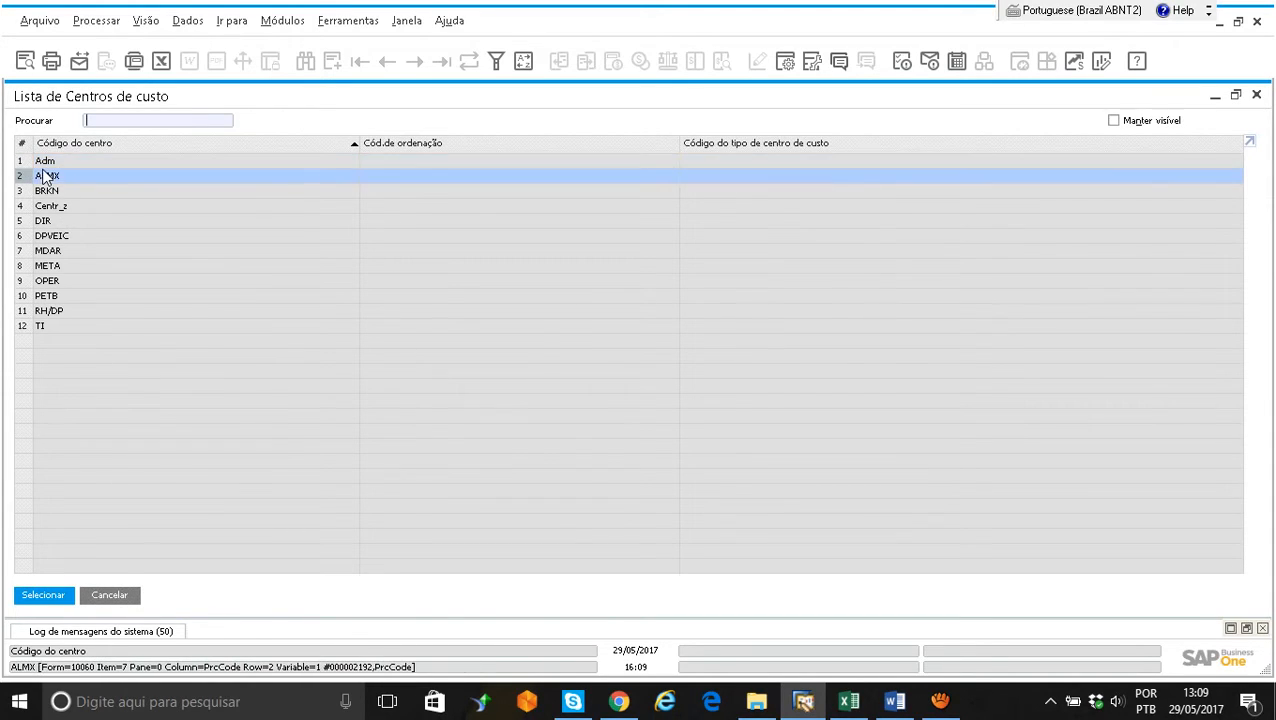
double_click(42, 221)
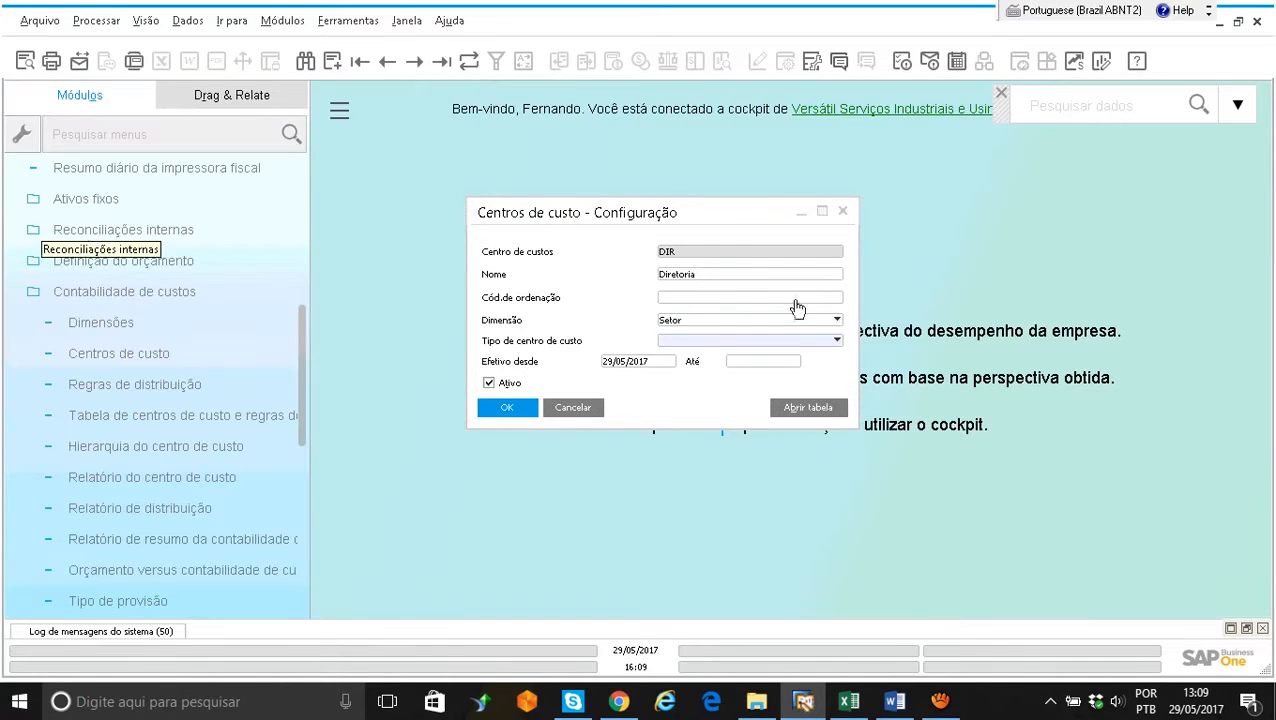
Step: Examine the table of cost centres and distribution rules for the Setor dimension, and return to the DIR record
click(790, 414)
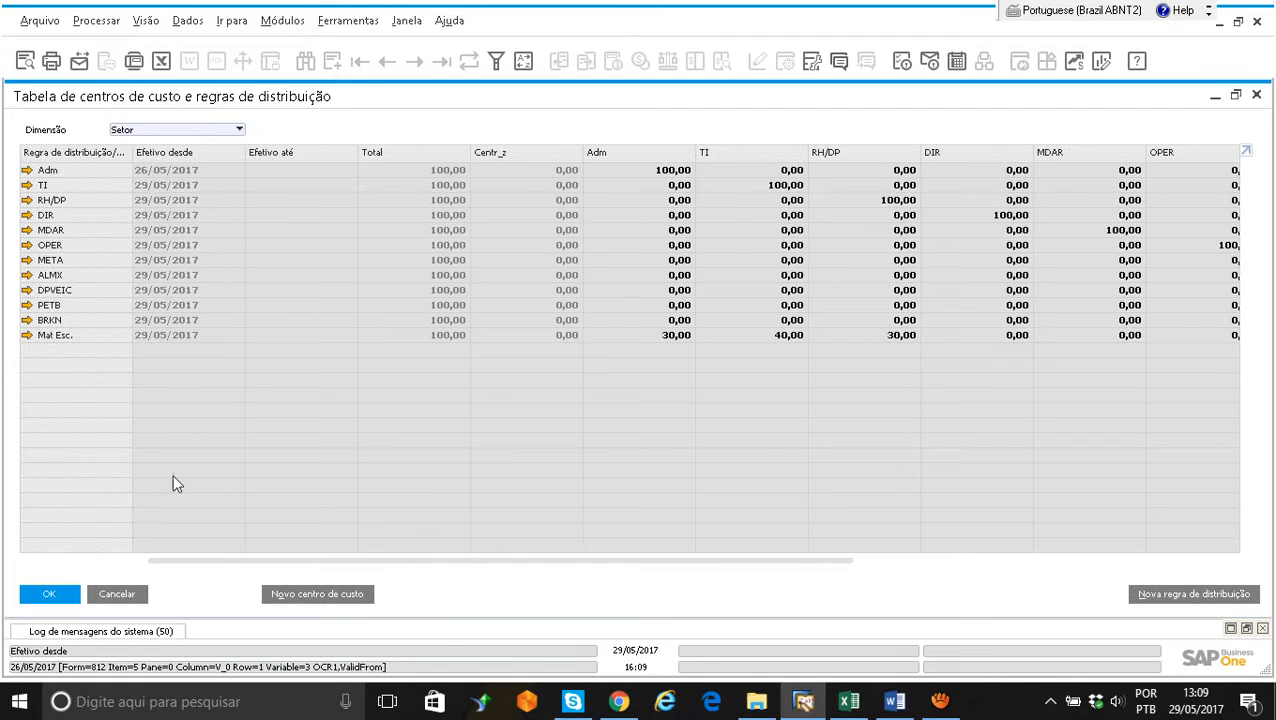
click(126, 594)
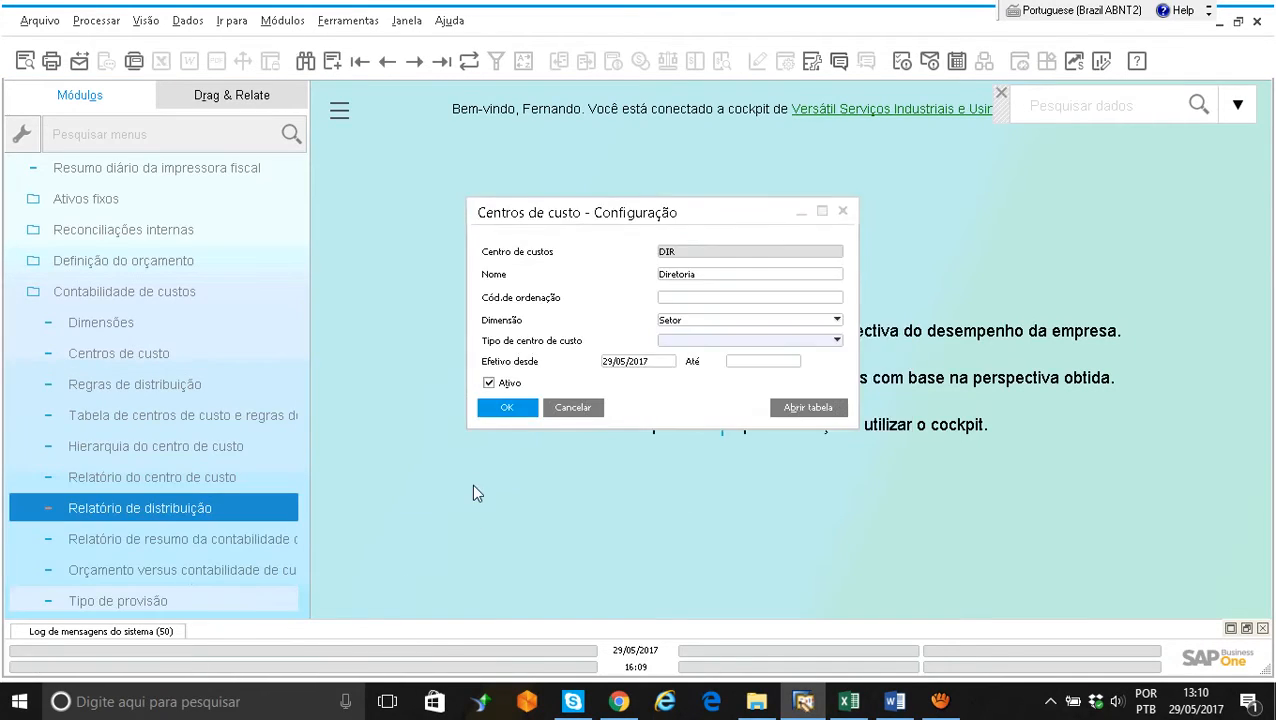
Step: Start a new cost centre with the code OPEX and the name "Operacional Externo", leaving its sort code blank
click(336, 61)
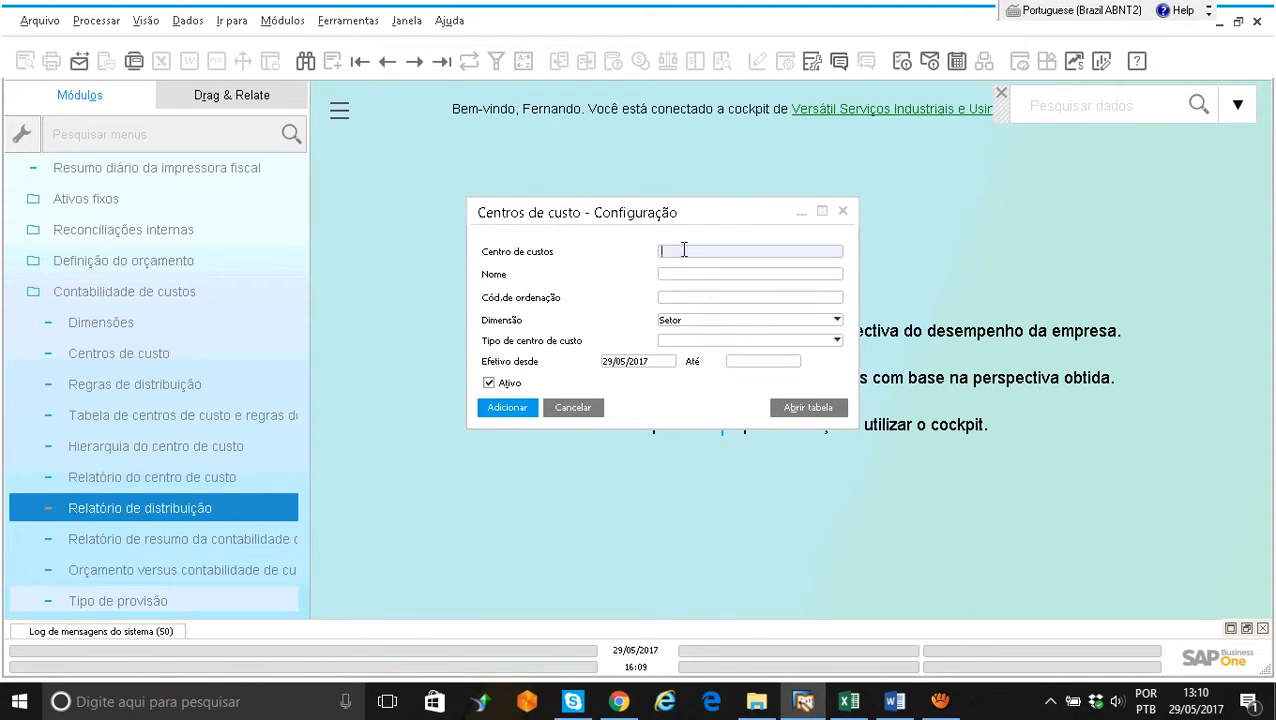
text(OPEX)
key(Tab)
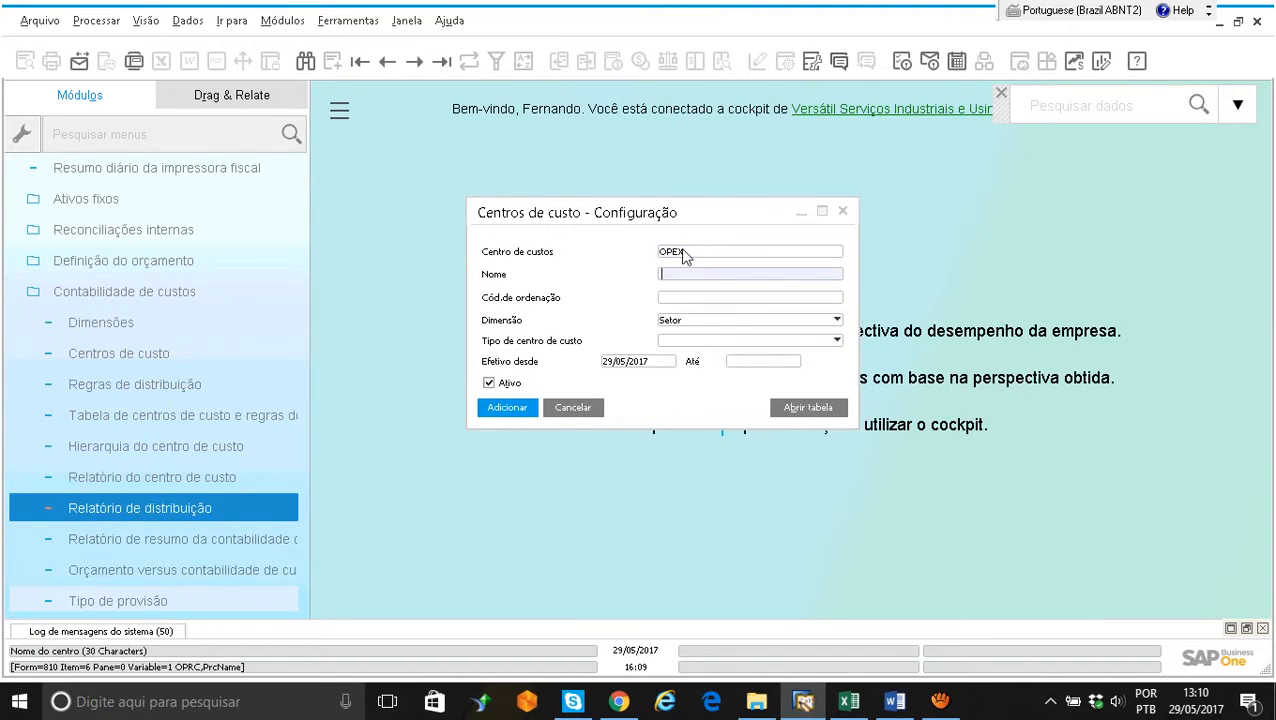
click(684, 252)
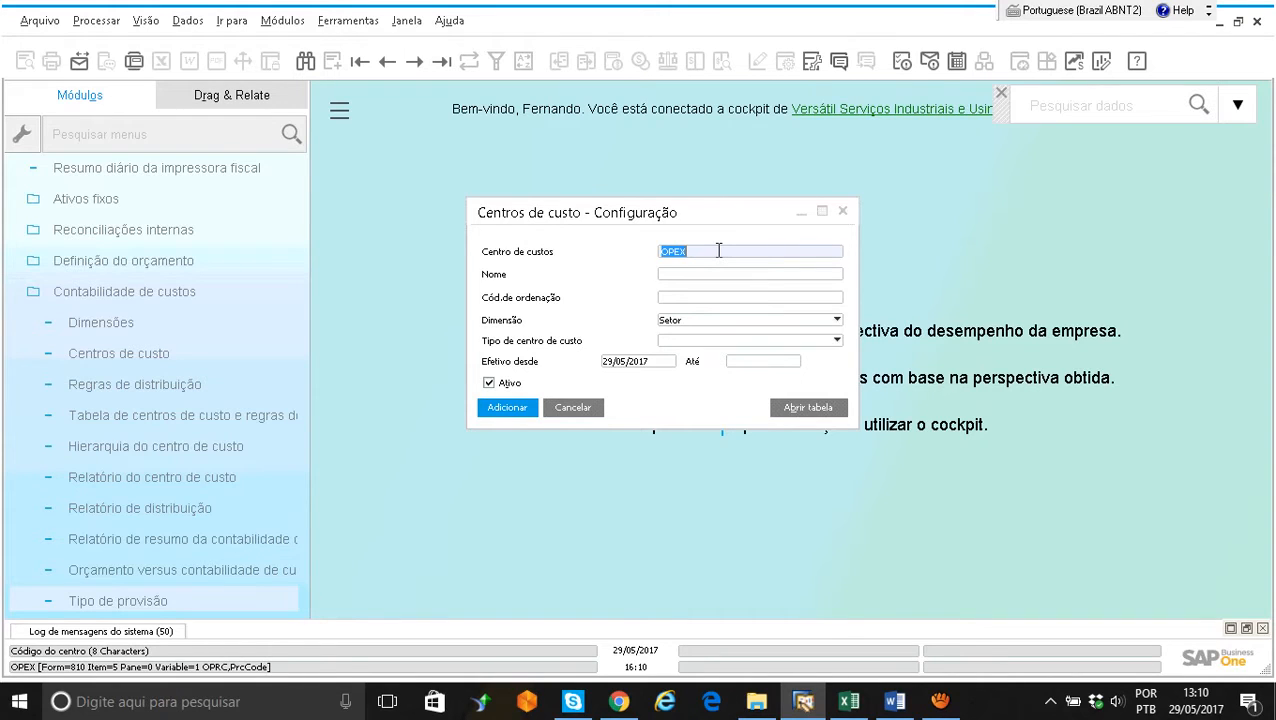
key(Tab)
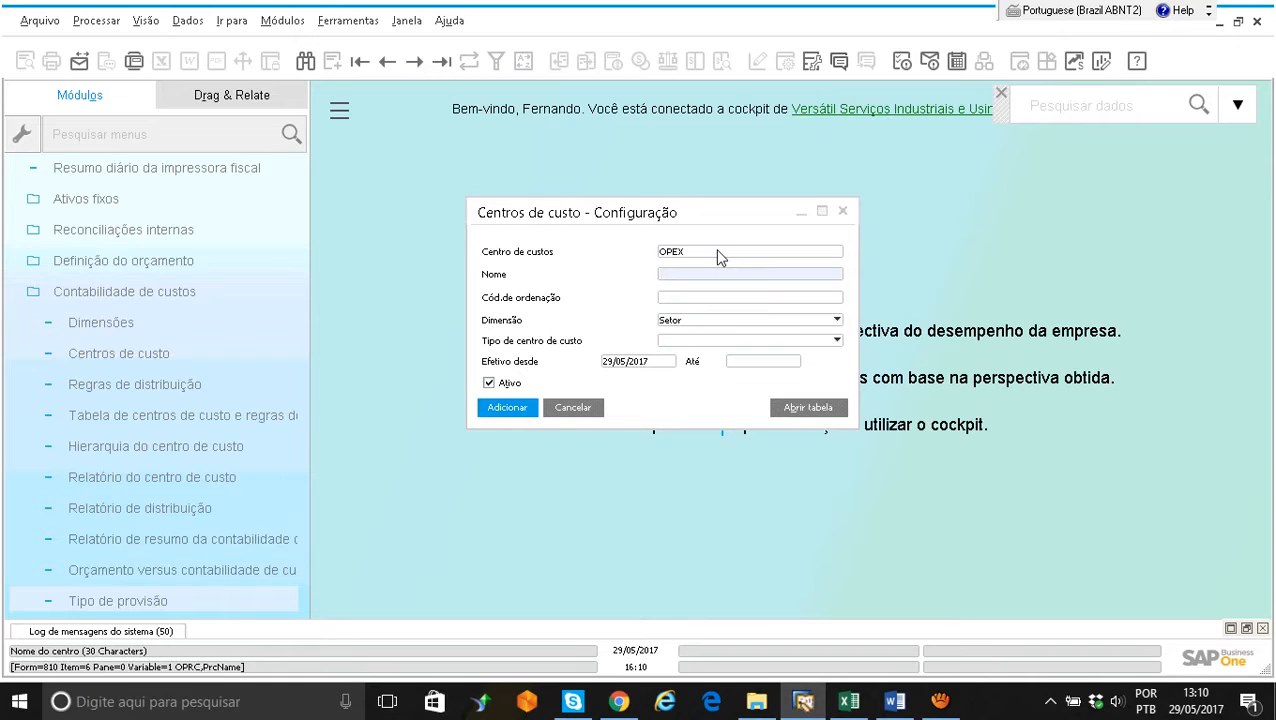
text(Operacional Externo)
key(Tab)
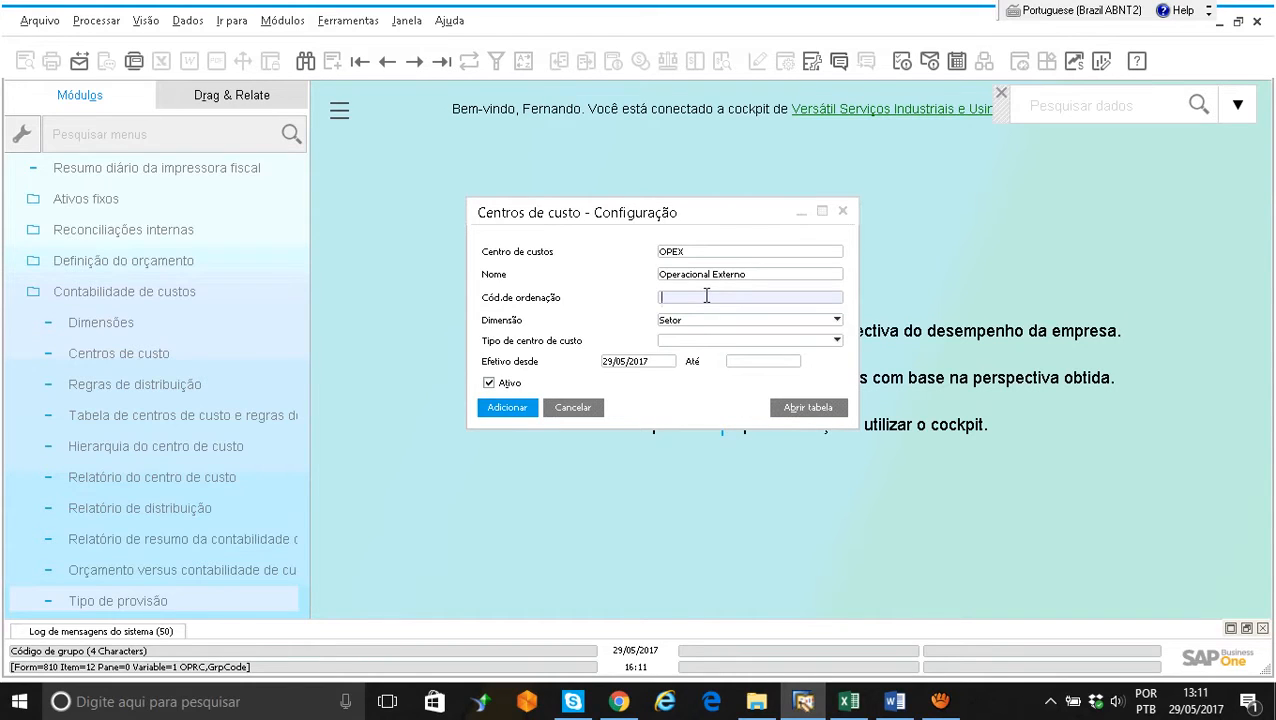
key(Tab)
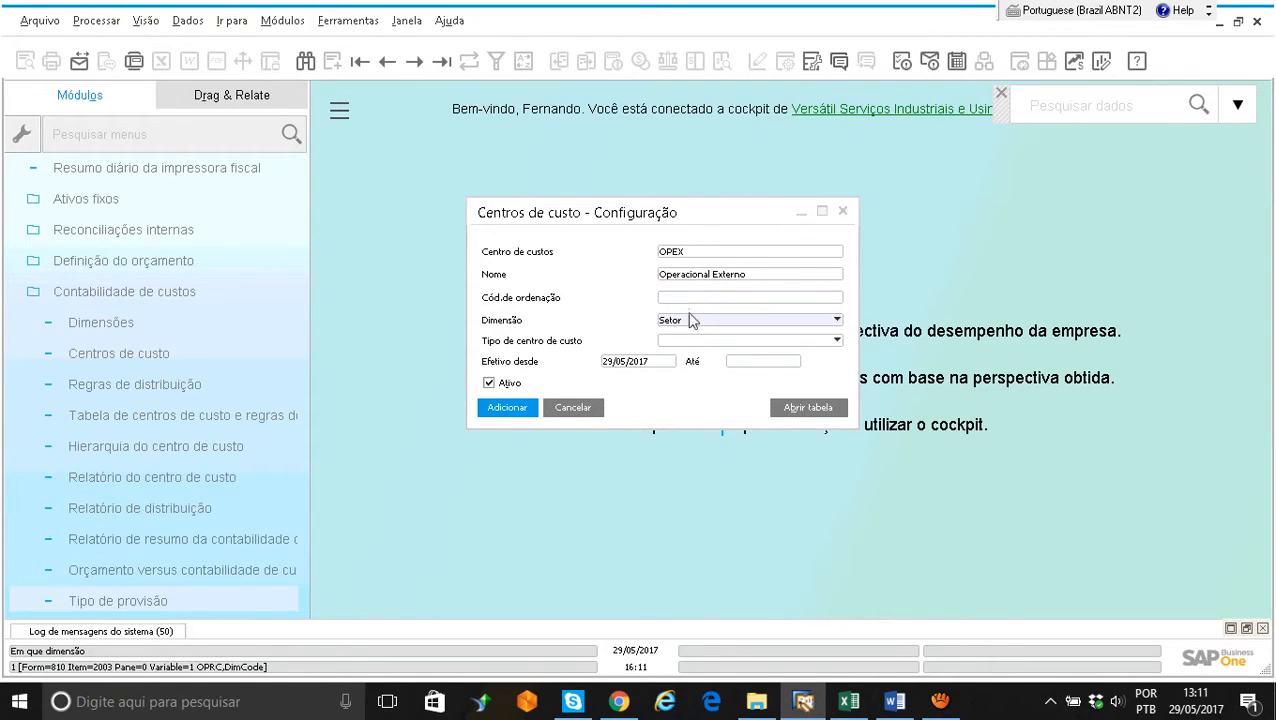
Step: Review the available dimensions and the cost centre type setup form without choosing or defining anything
click(687, 322)
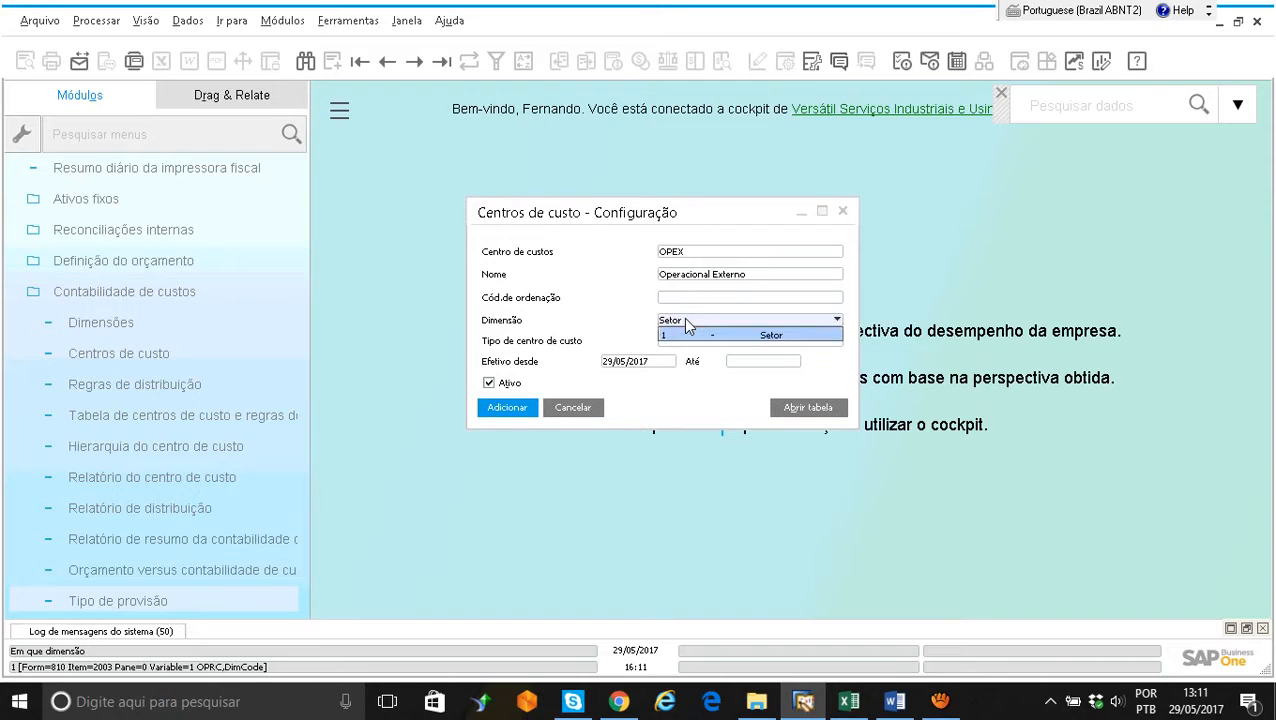
click(687, 322)
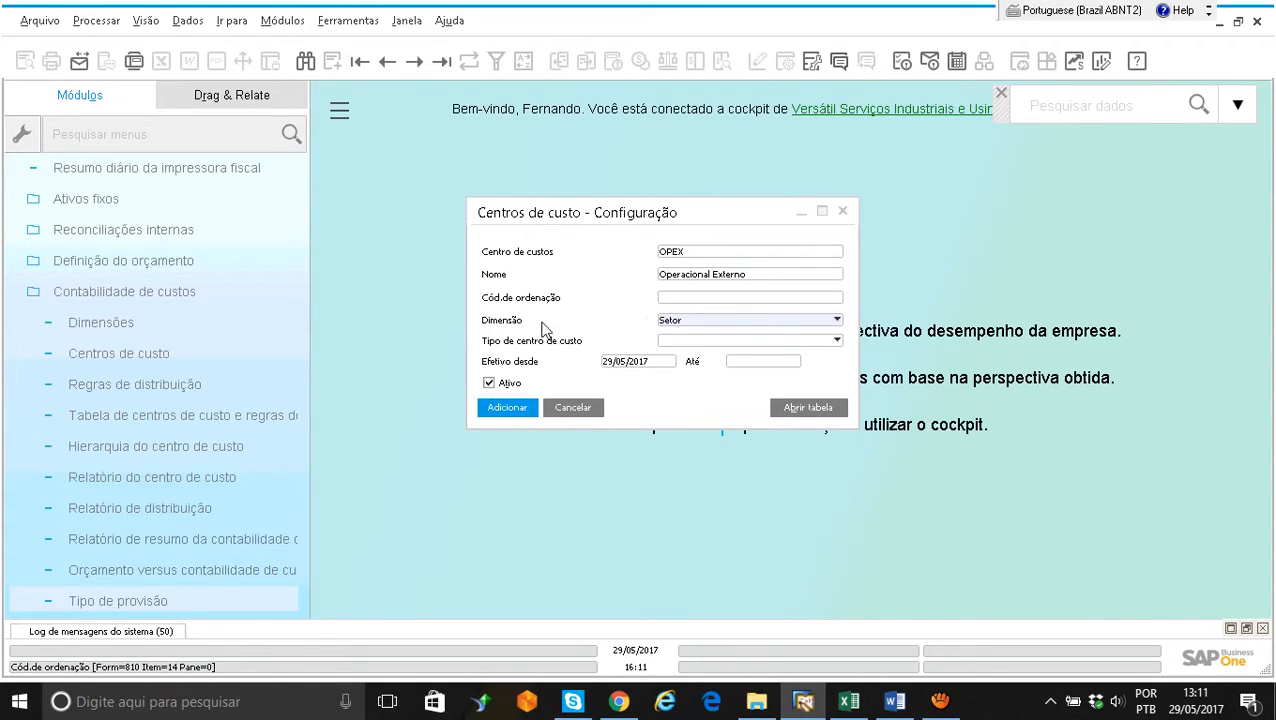
click(684, 342)
click(686, 371)
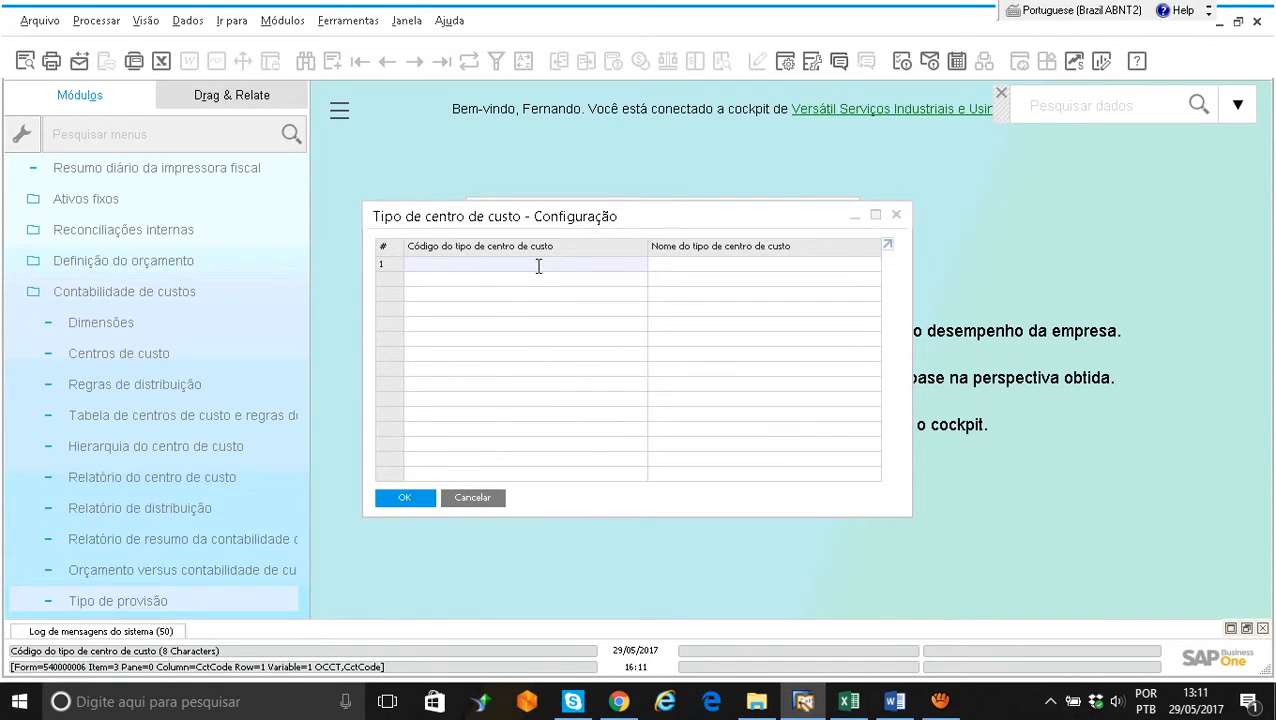
key(Escape)
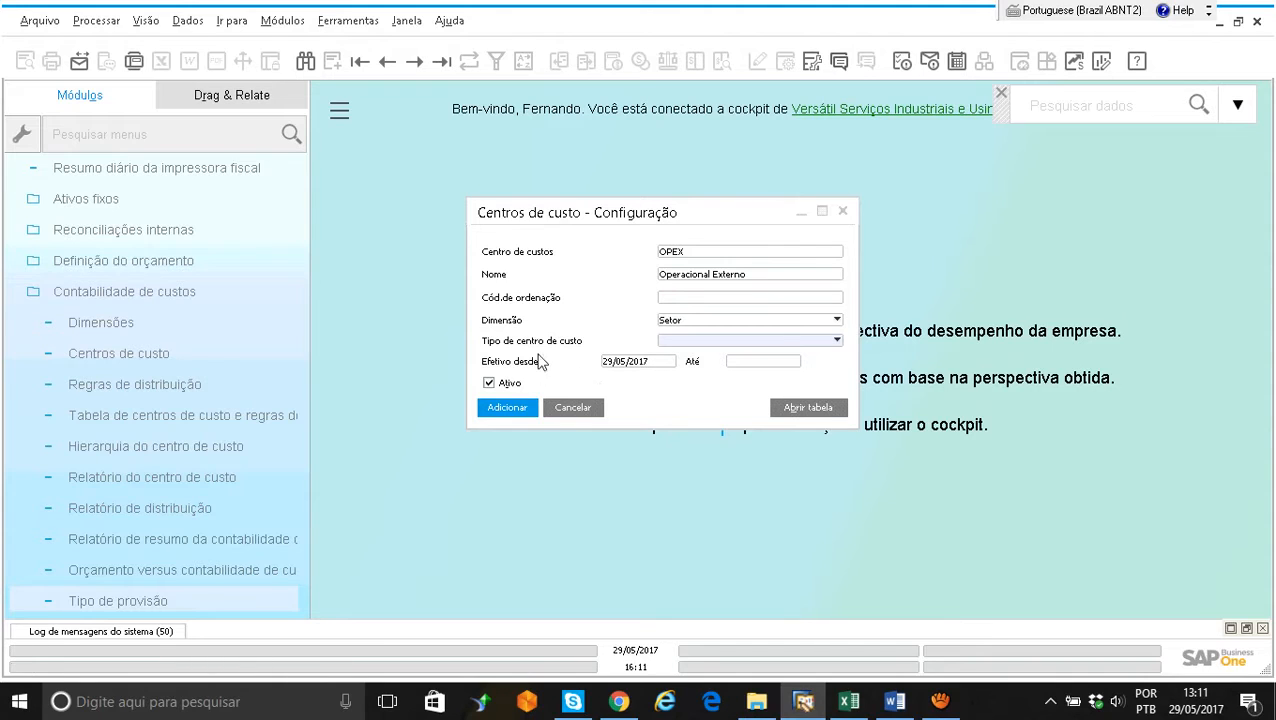
Step: Set the cost centre's validity end date to 29/06/2017 and clear it again
click(645, 363)
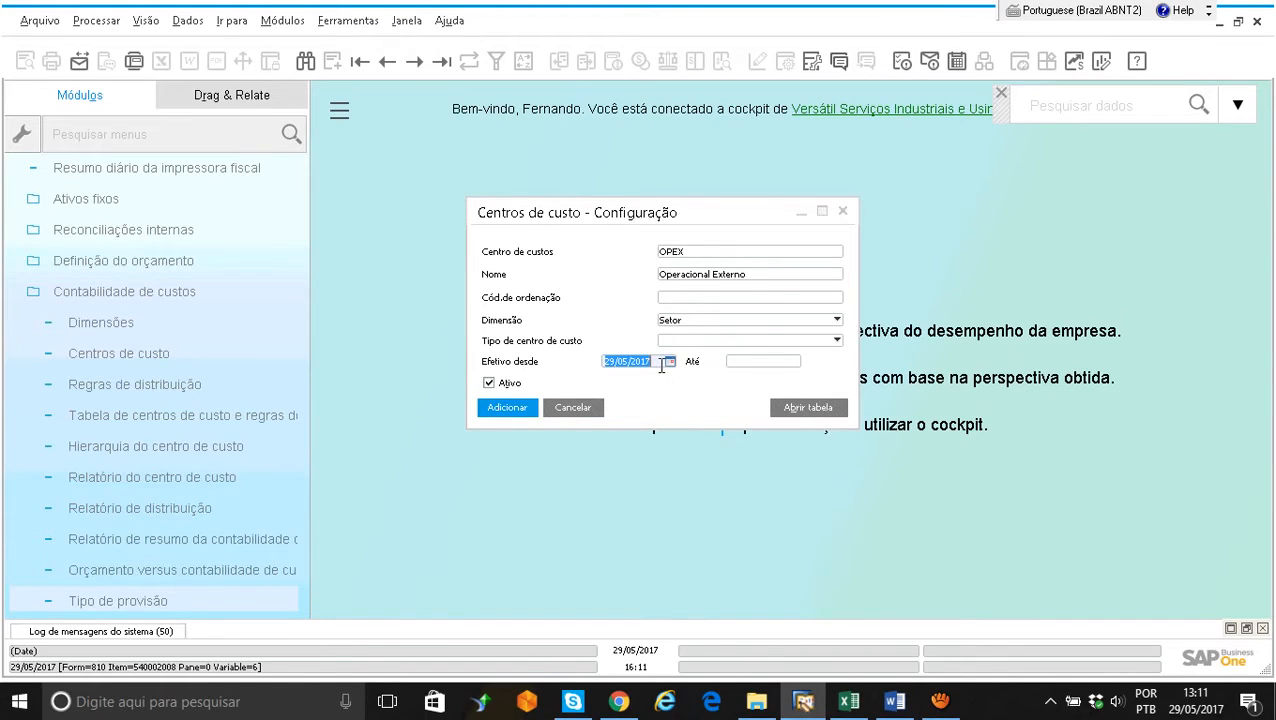
click(749, 366)
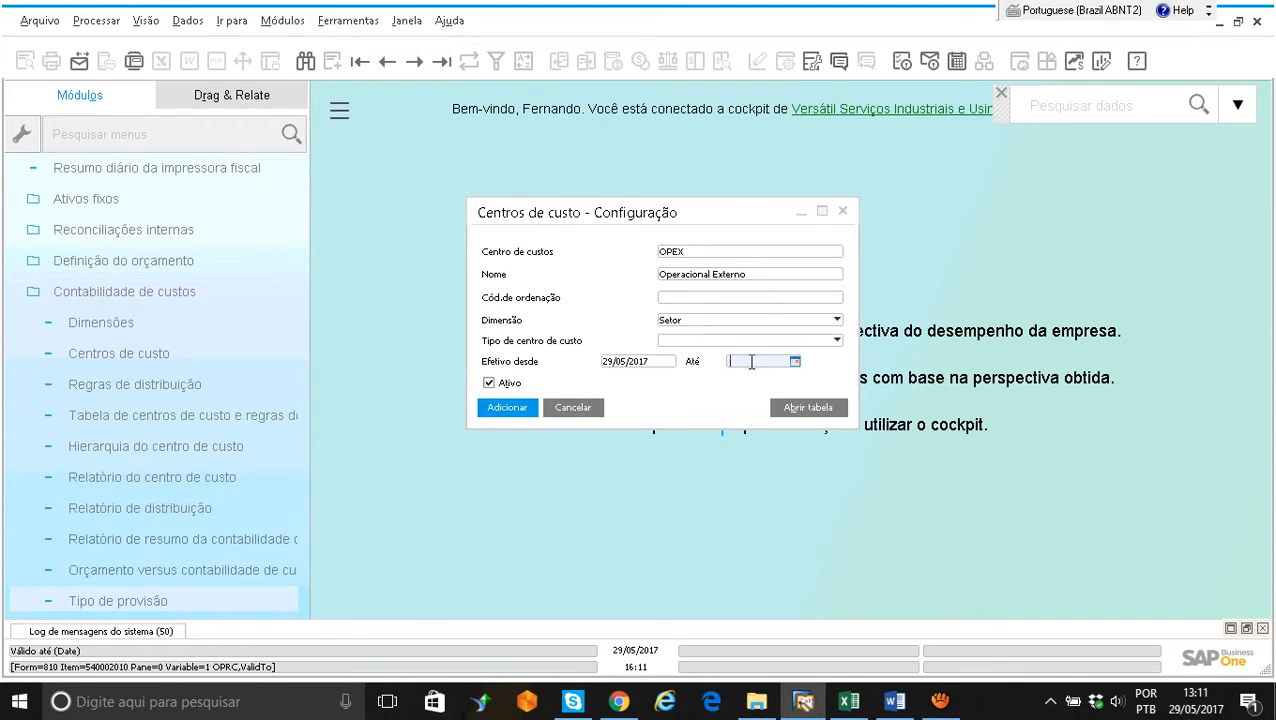
text(29/06/2017)
key(Tab)
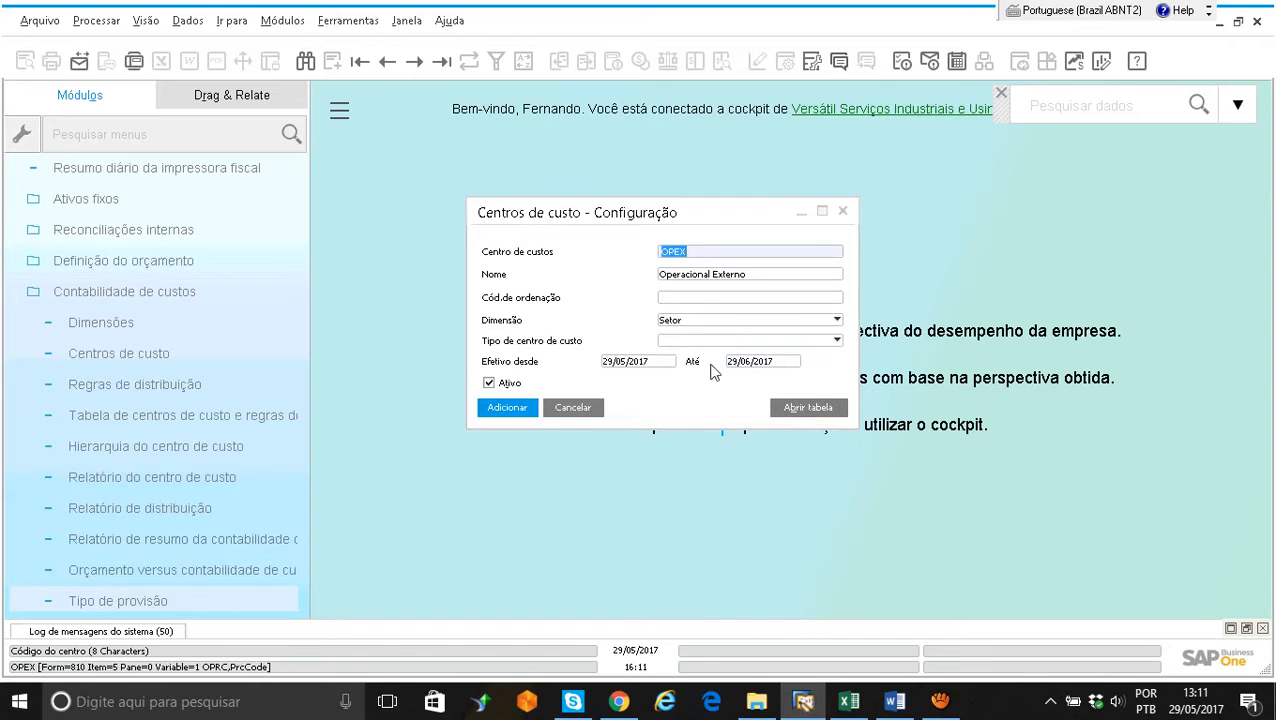
click(760, 362)
key(BackSpace)
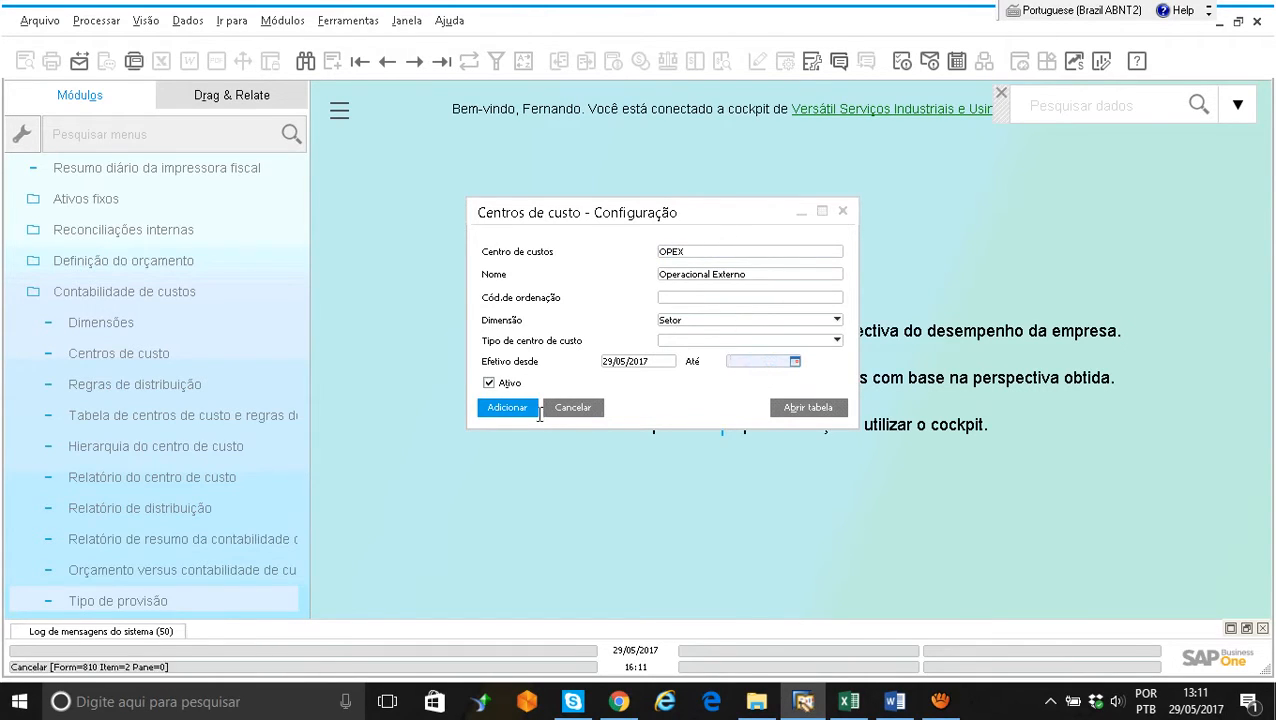
Step: Add the cost centre to the system and retrieve its record by searching for the code opex
click(515, 413)
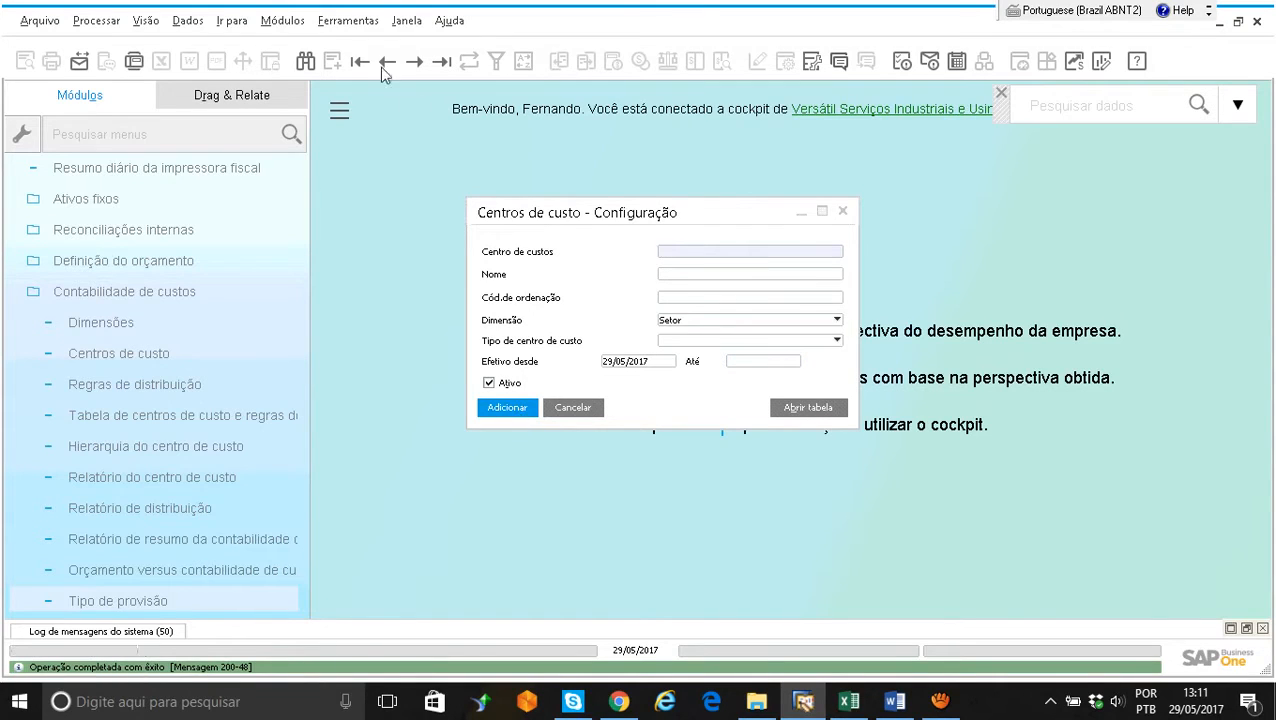
click(305, 61)
text(opex)
key(Return)
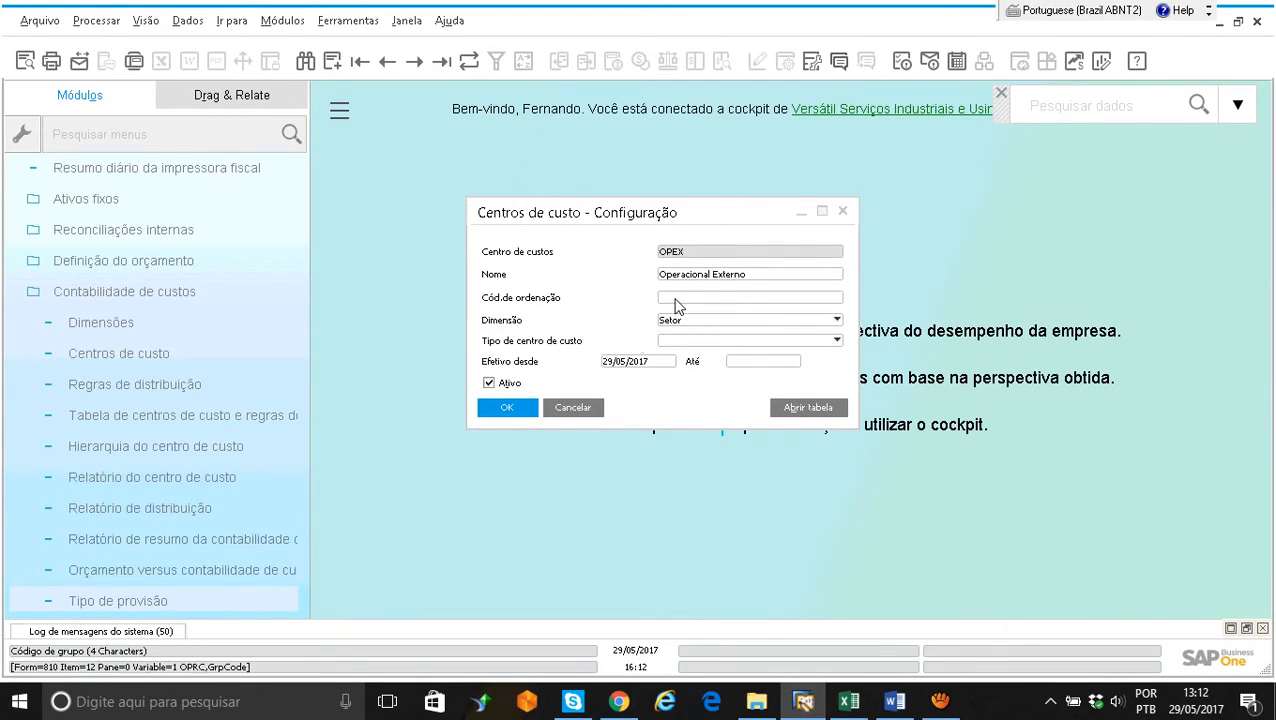
Step: Examine the OPEX distribution rule from the table of cost centres and rules, and return to the cost centre form
click(812, 408)
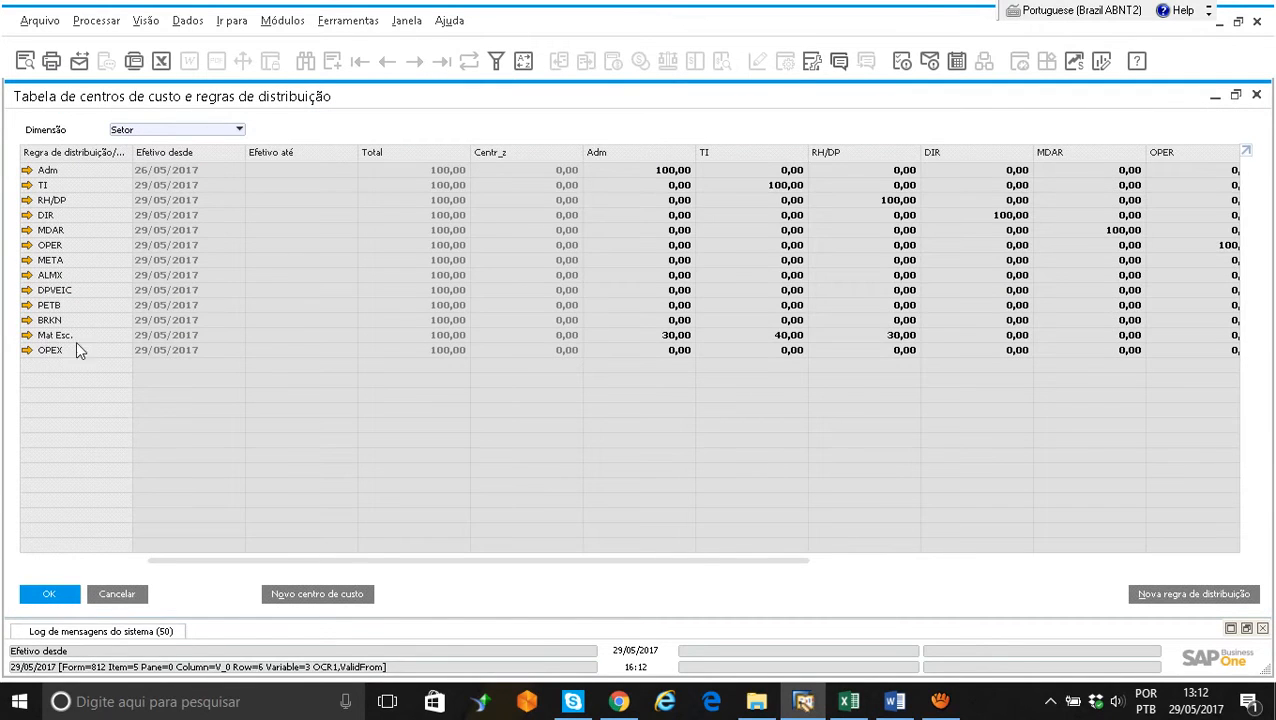
click(29, 351)
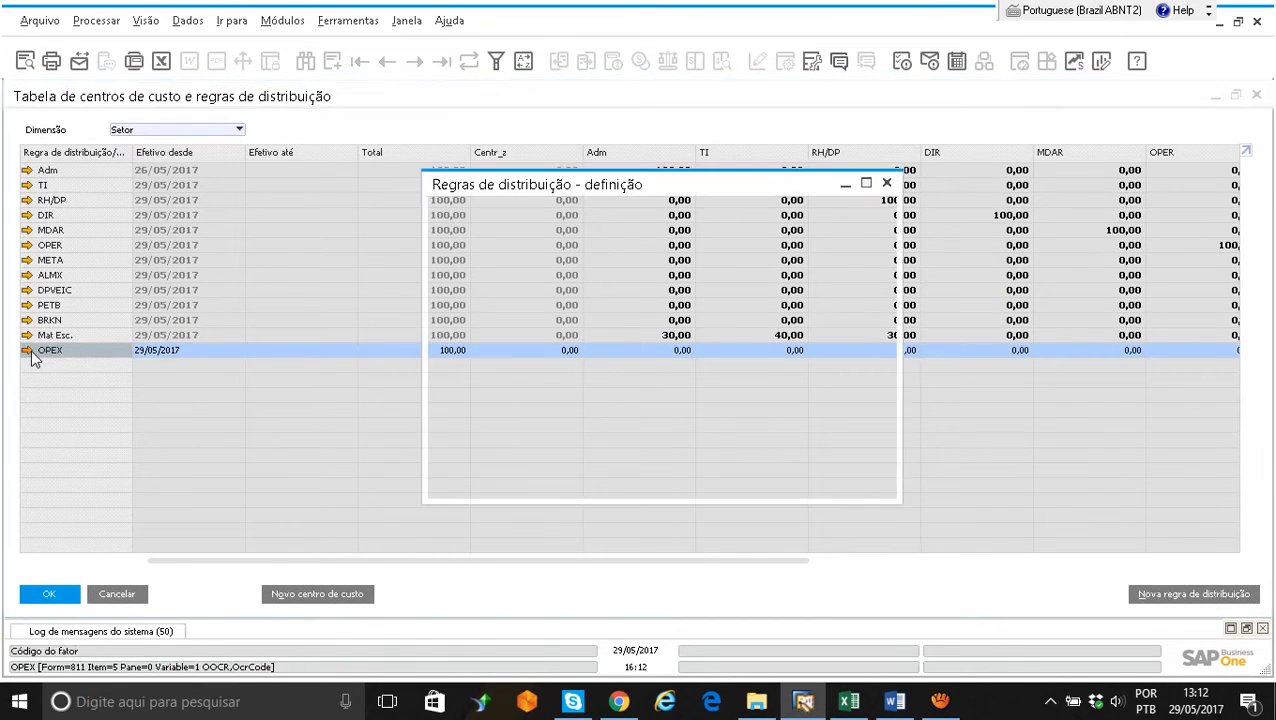
click(537, 490)
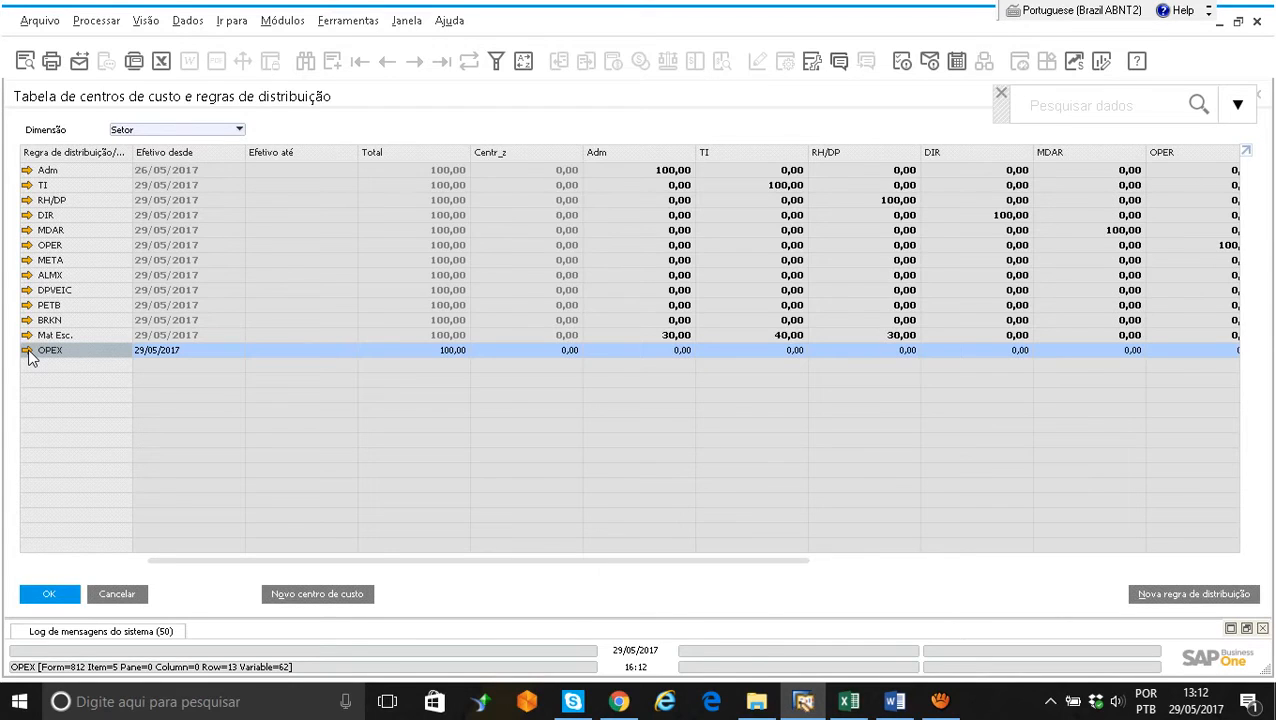
click(27, 351)
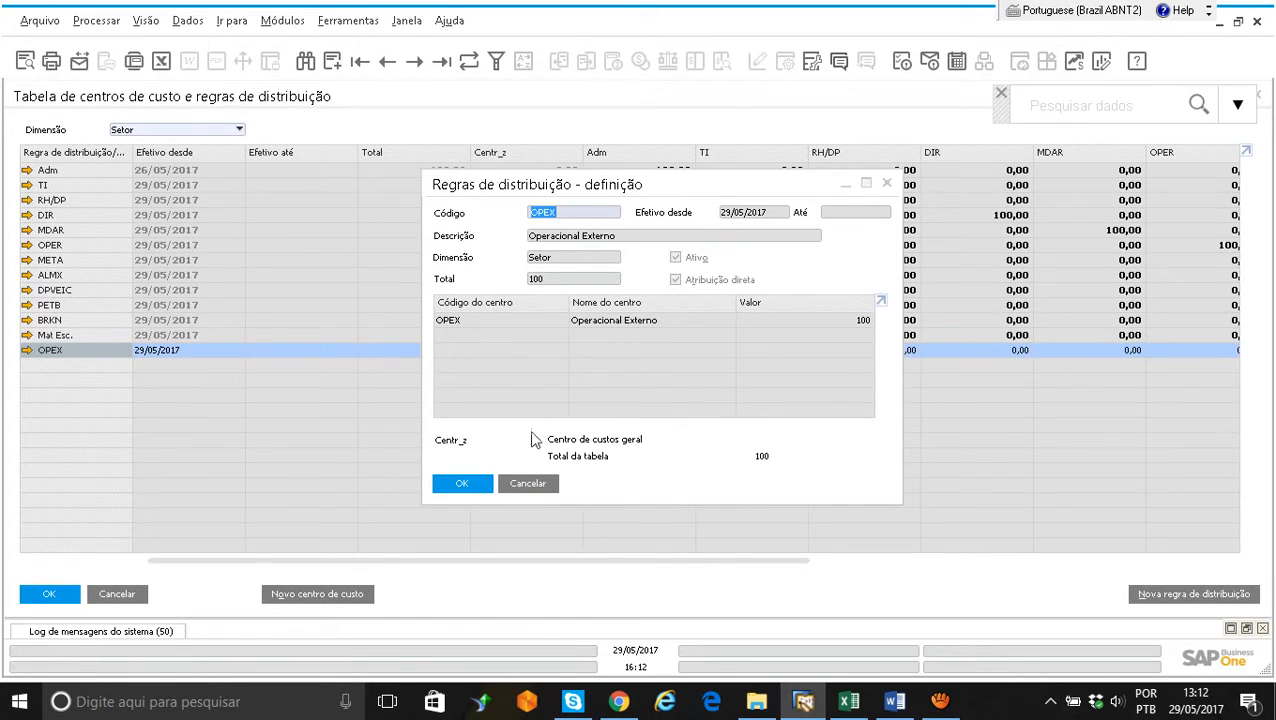
click(527, 483)
click(117, 594)
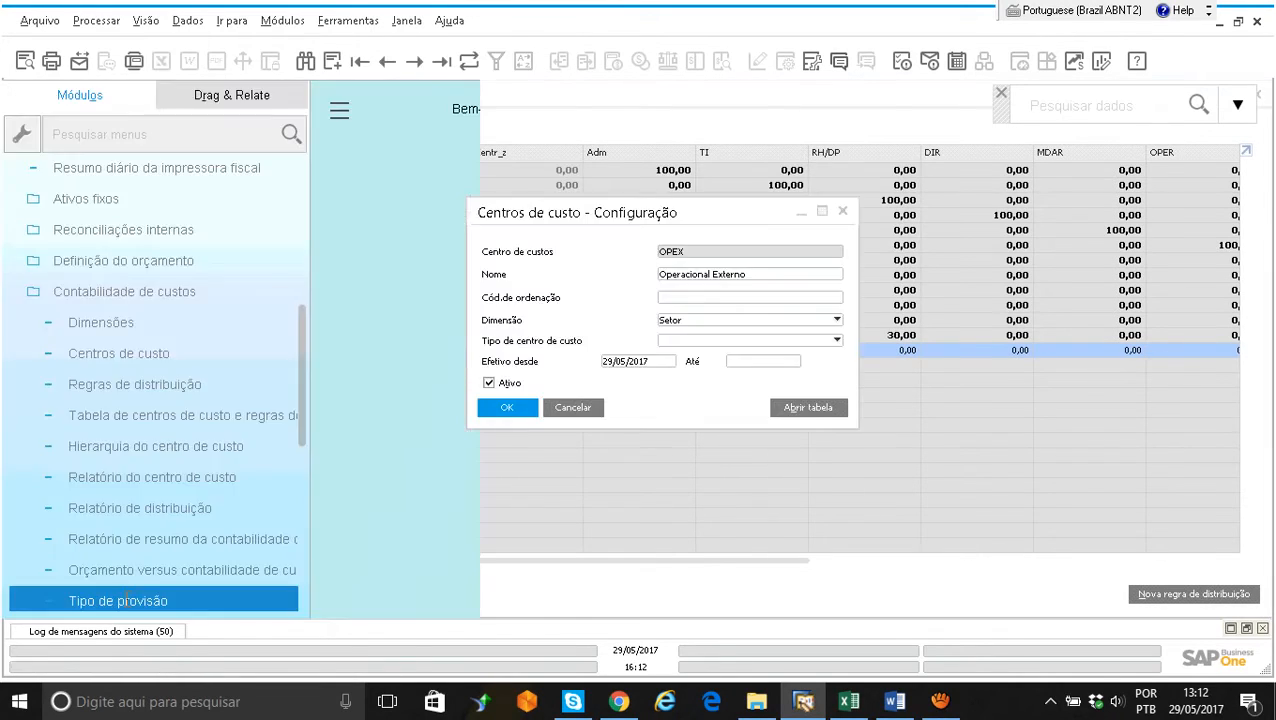
click(472, 489)
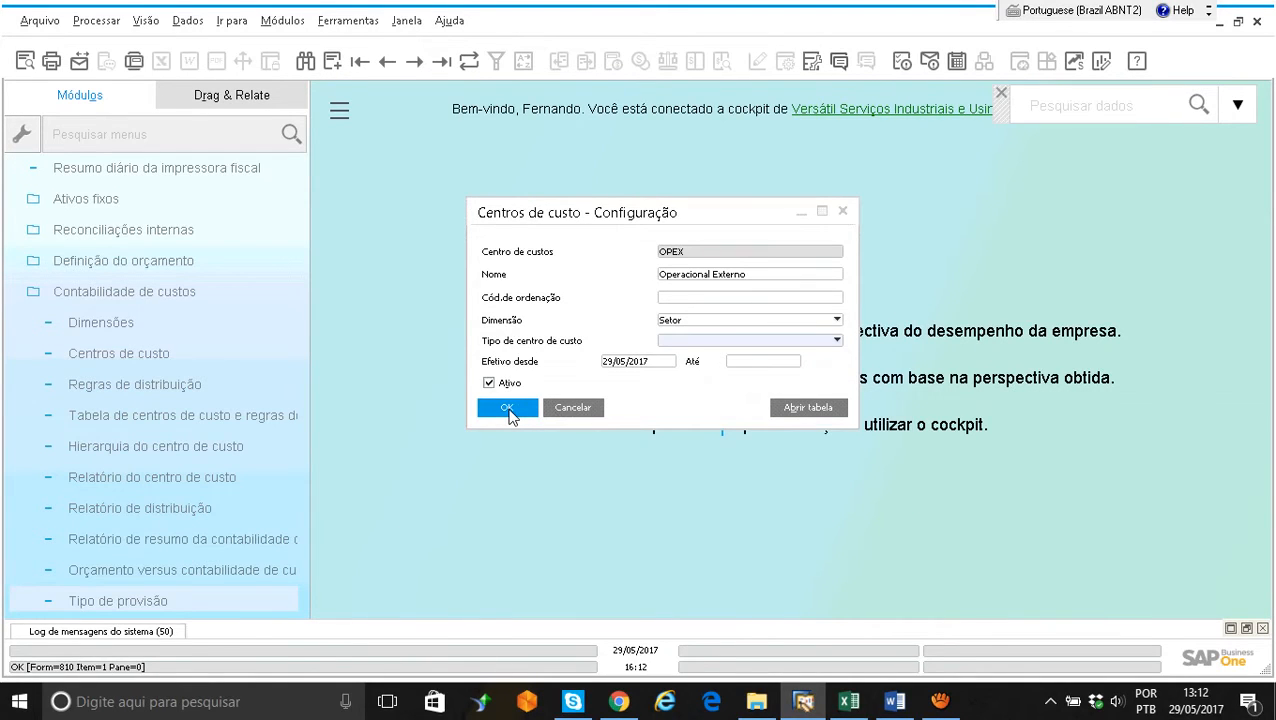
Step: Close the cost centre form, open the distribution rules definition and browse to the existing TI rule
click(507, 408)
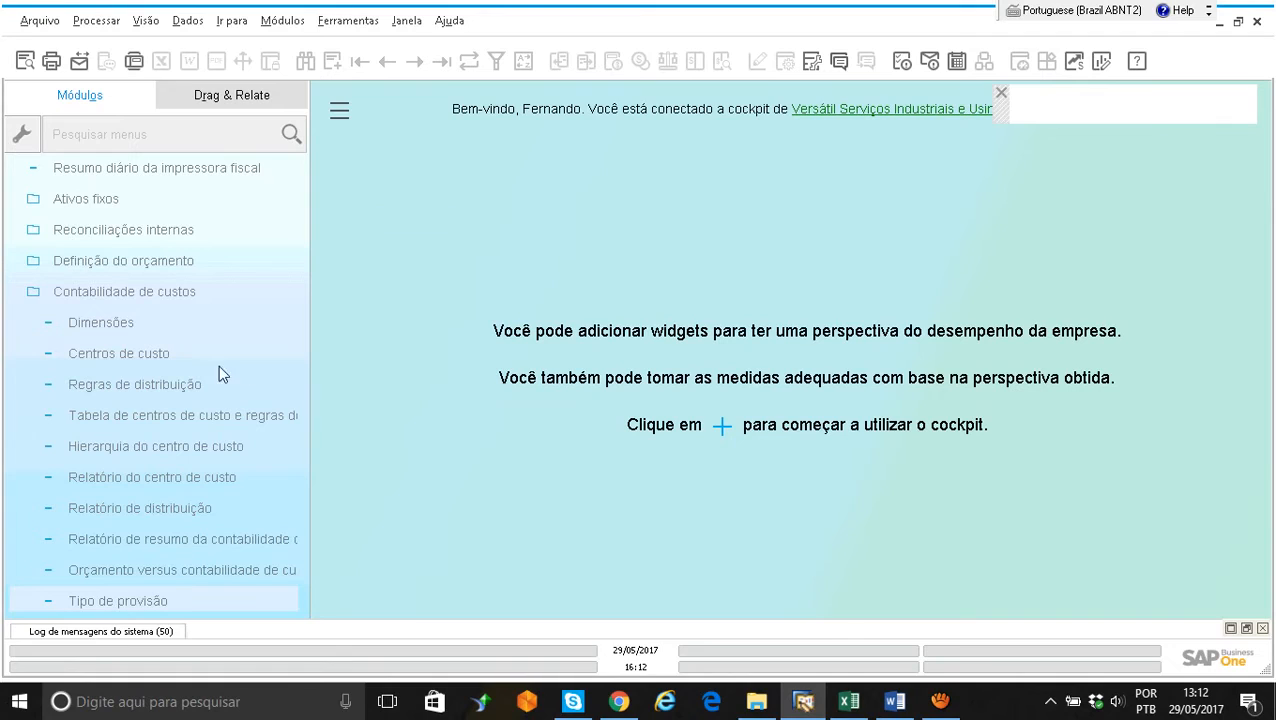
click(183, 384)
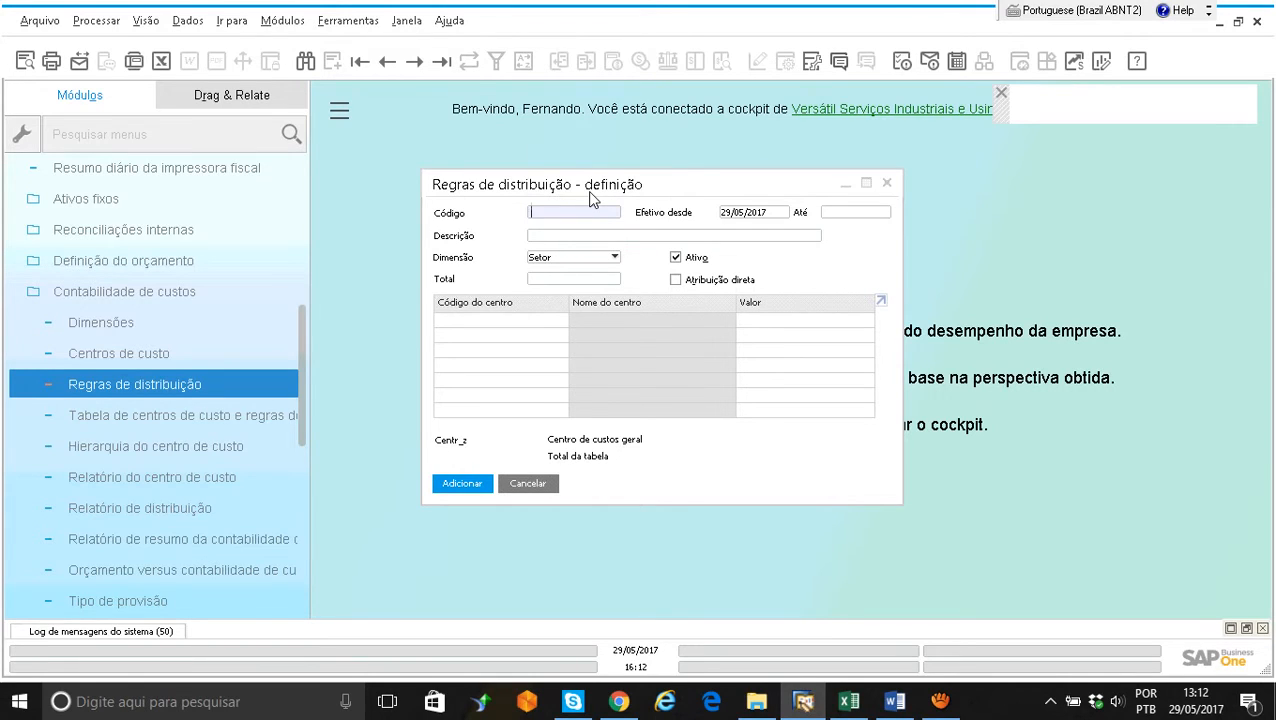
click(446, 66)
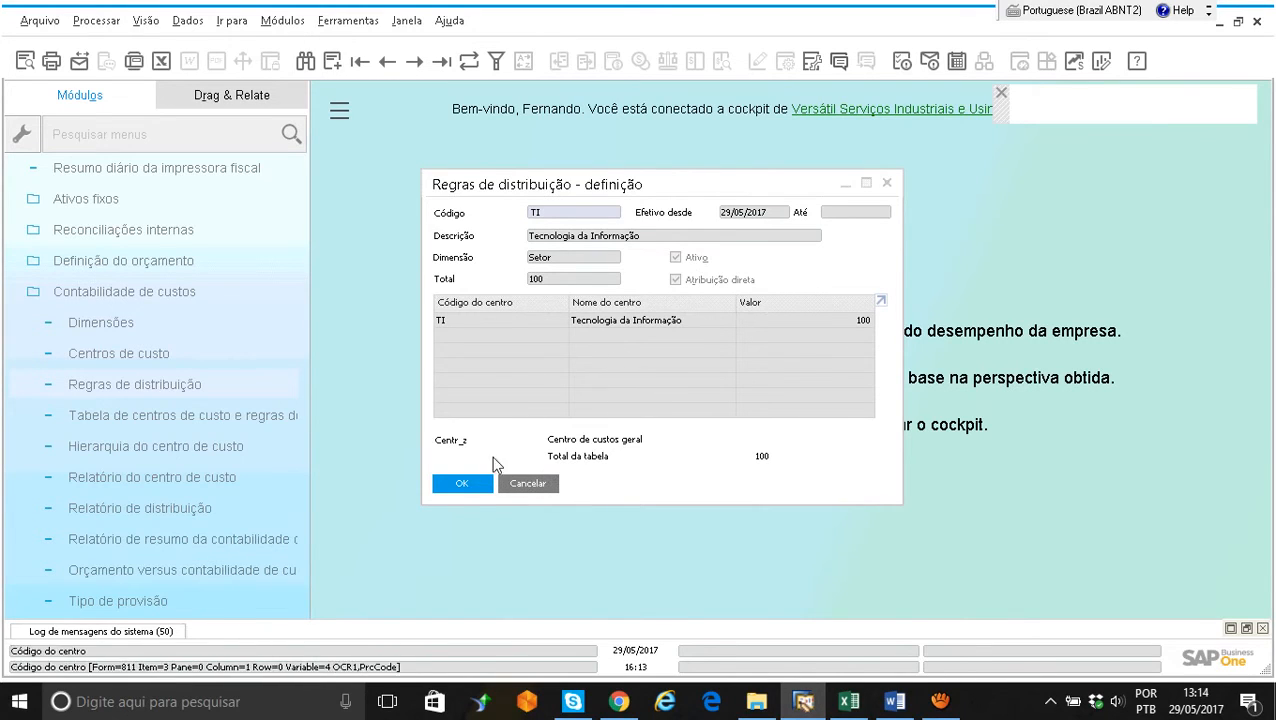
Step: Start a new distribution rule with the code "Mat. Esc" and the description "Material de Escritório"
click(332, 61)
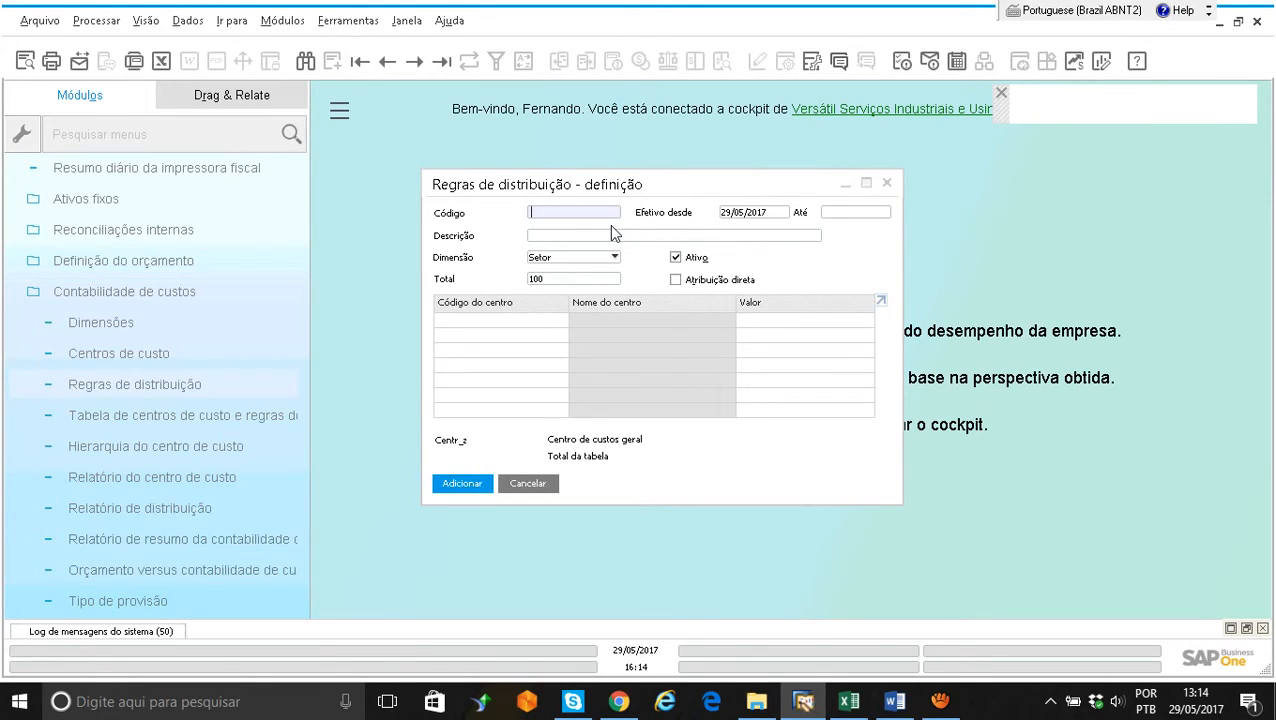
text(Mat. Esc)
text(r)
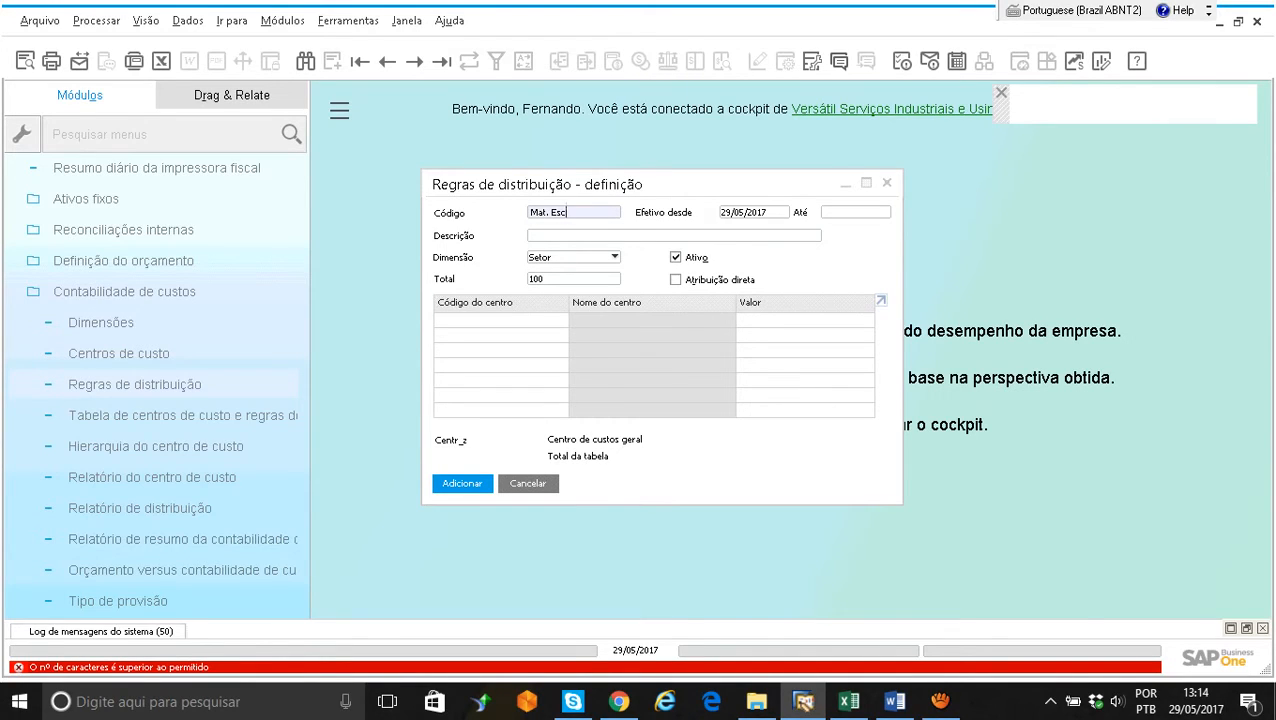
key(Tab)
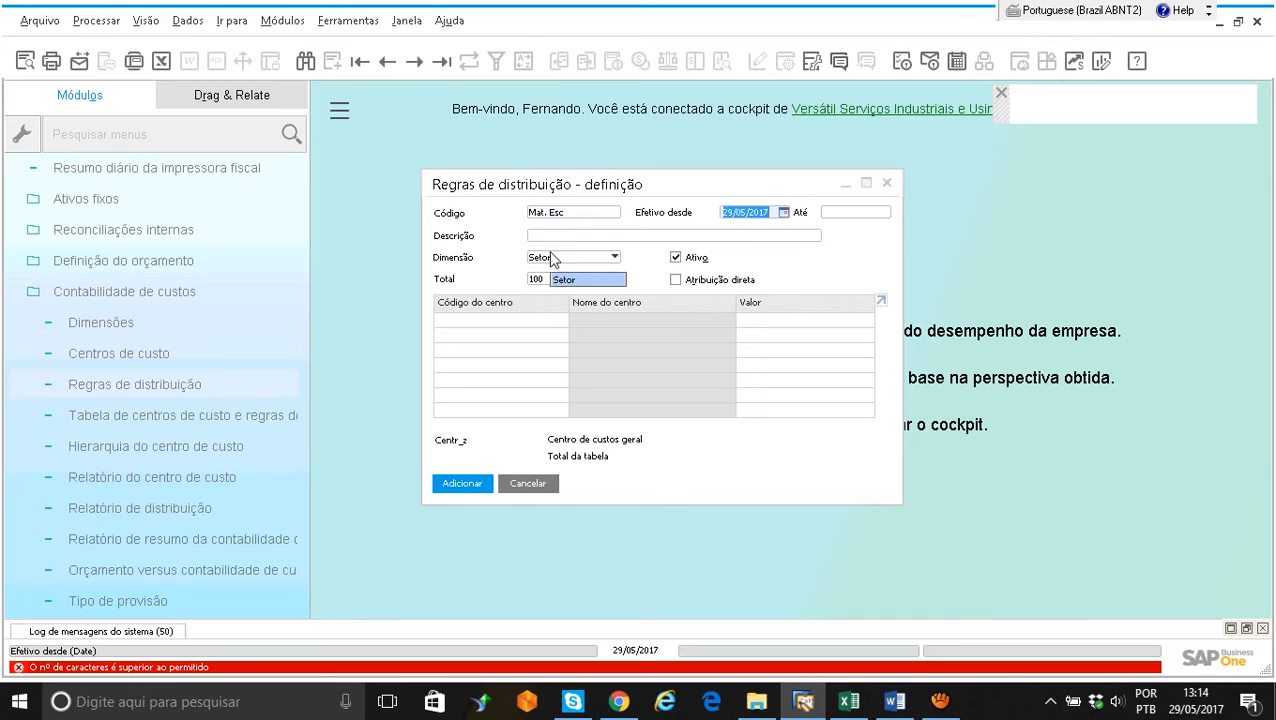
click(554, 240)
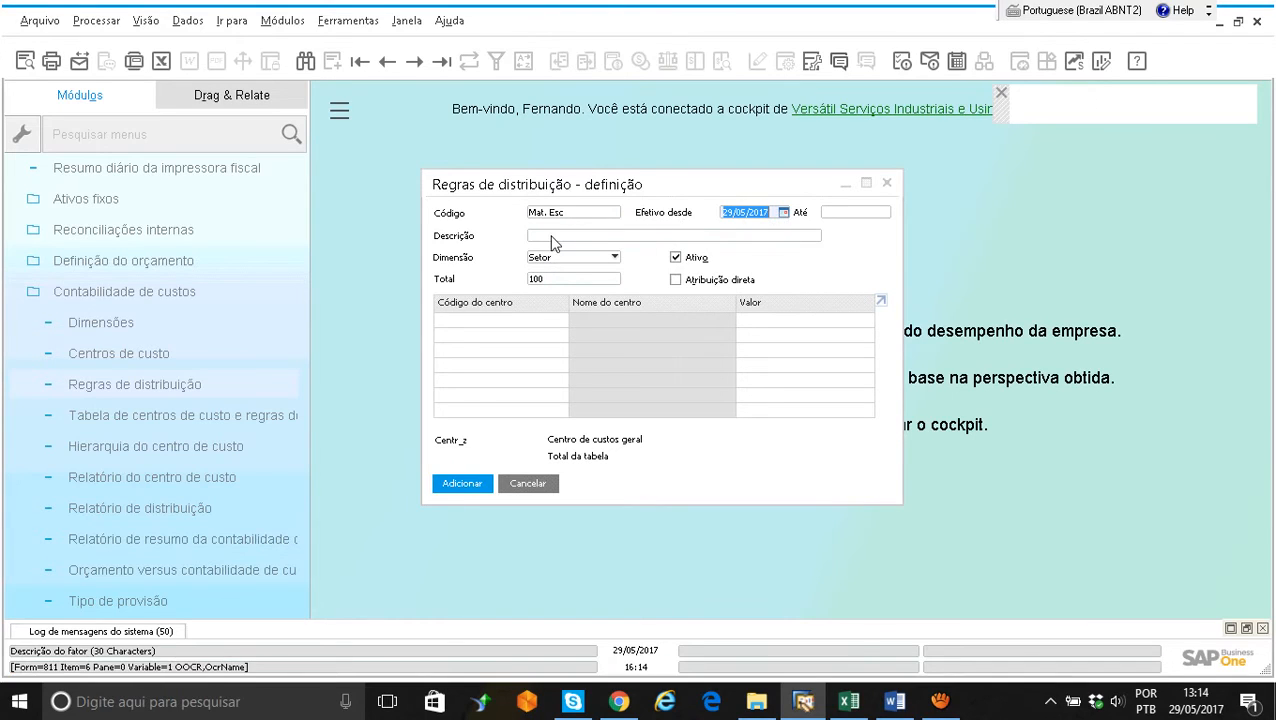
text(Material de Escritório)
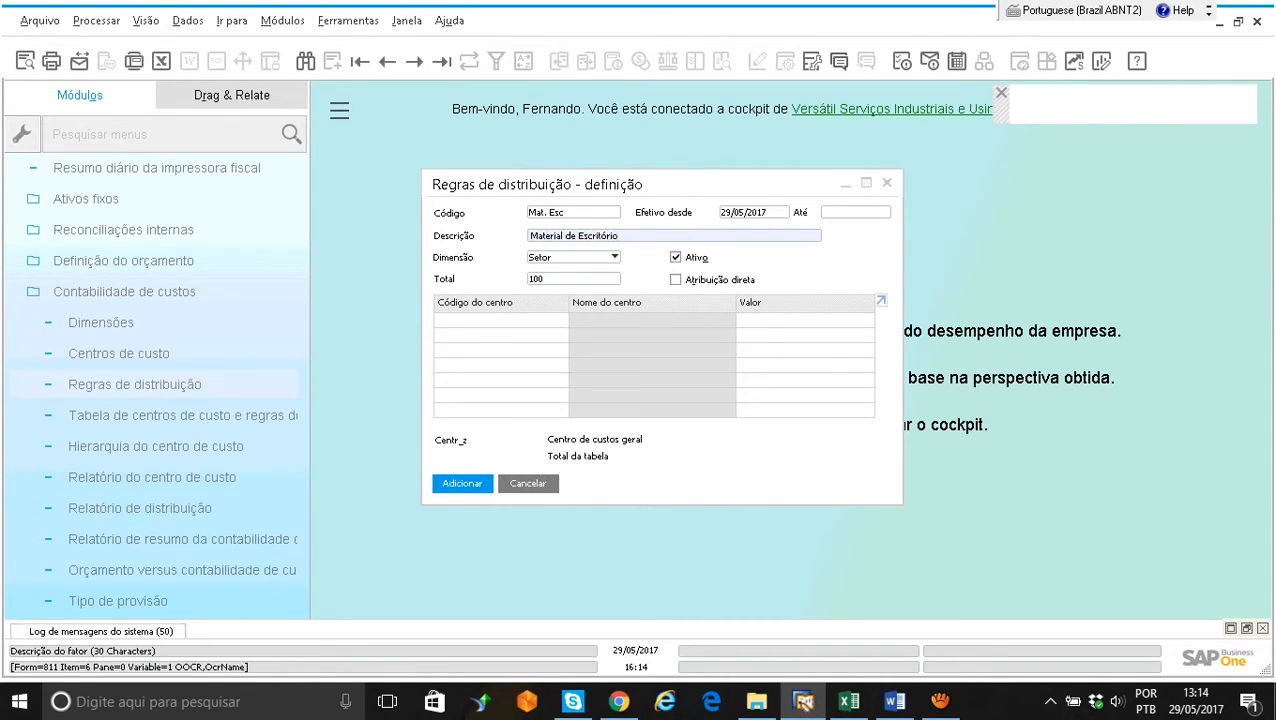
Step: Keep the Setor dimension and the total of 100 for the rule, and enable Atribuição direta
click(557, 262)
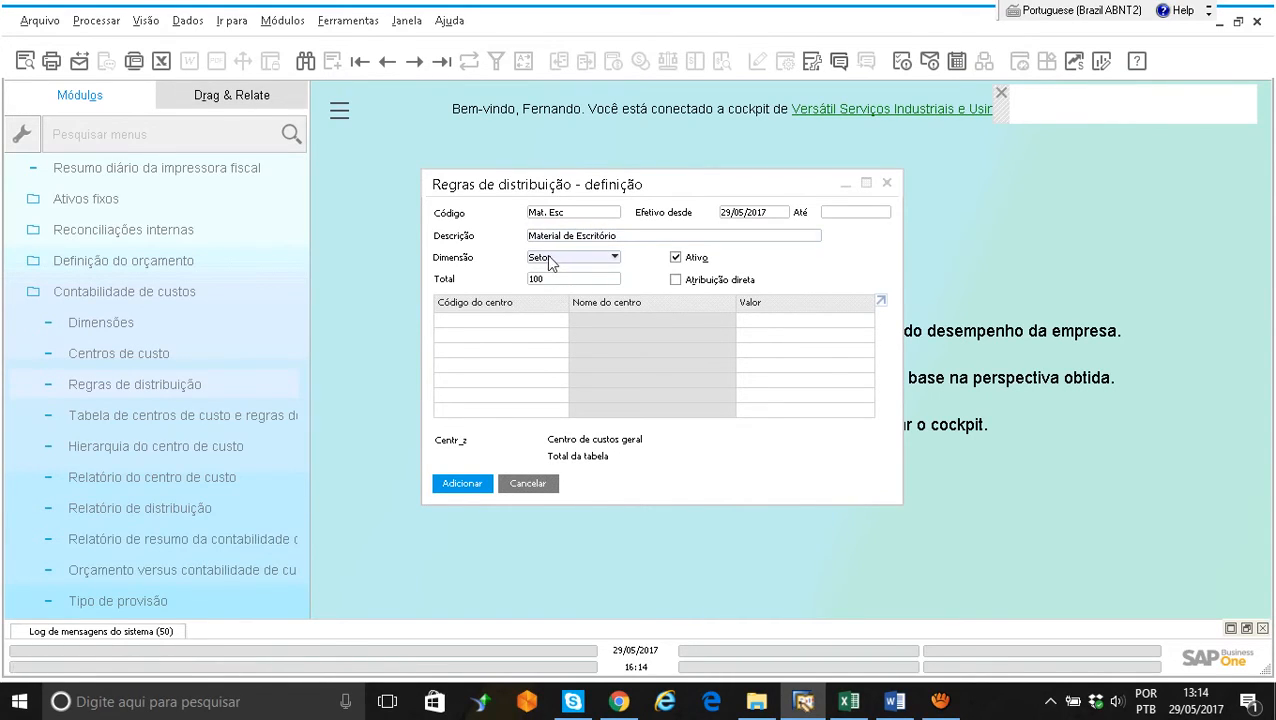
click(546, 281)
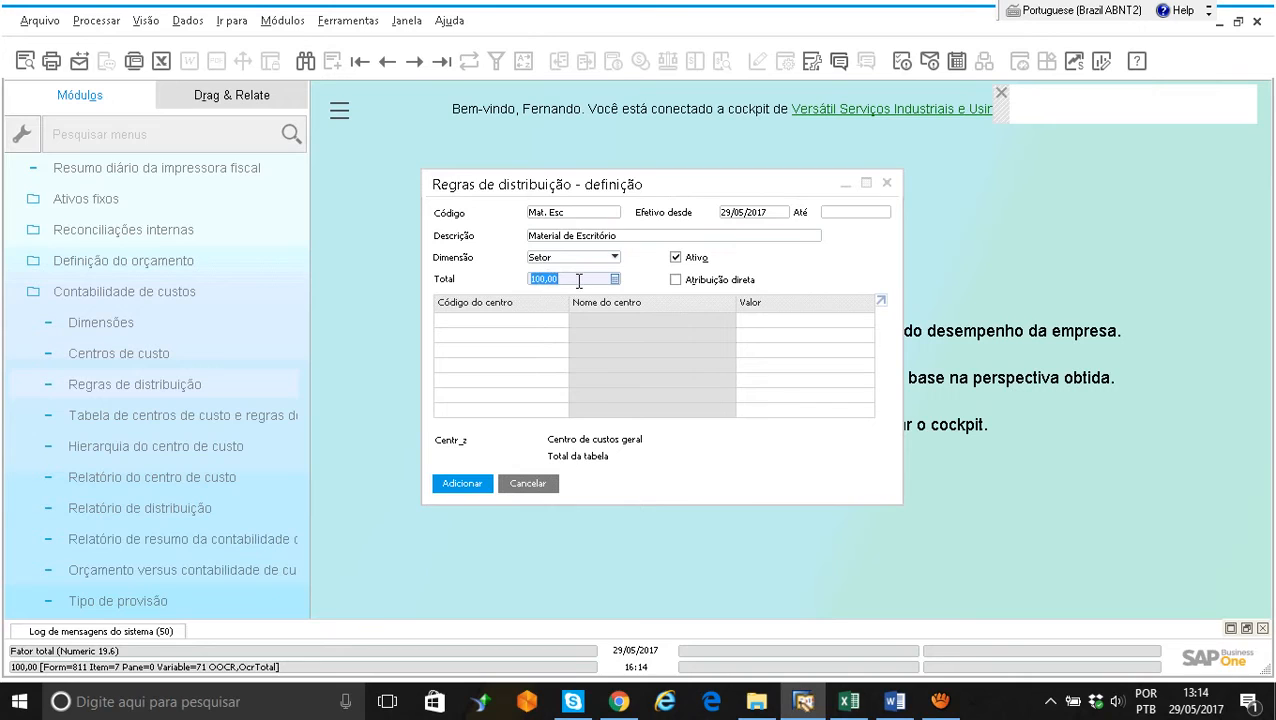
click(676, 282)
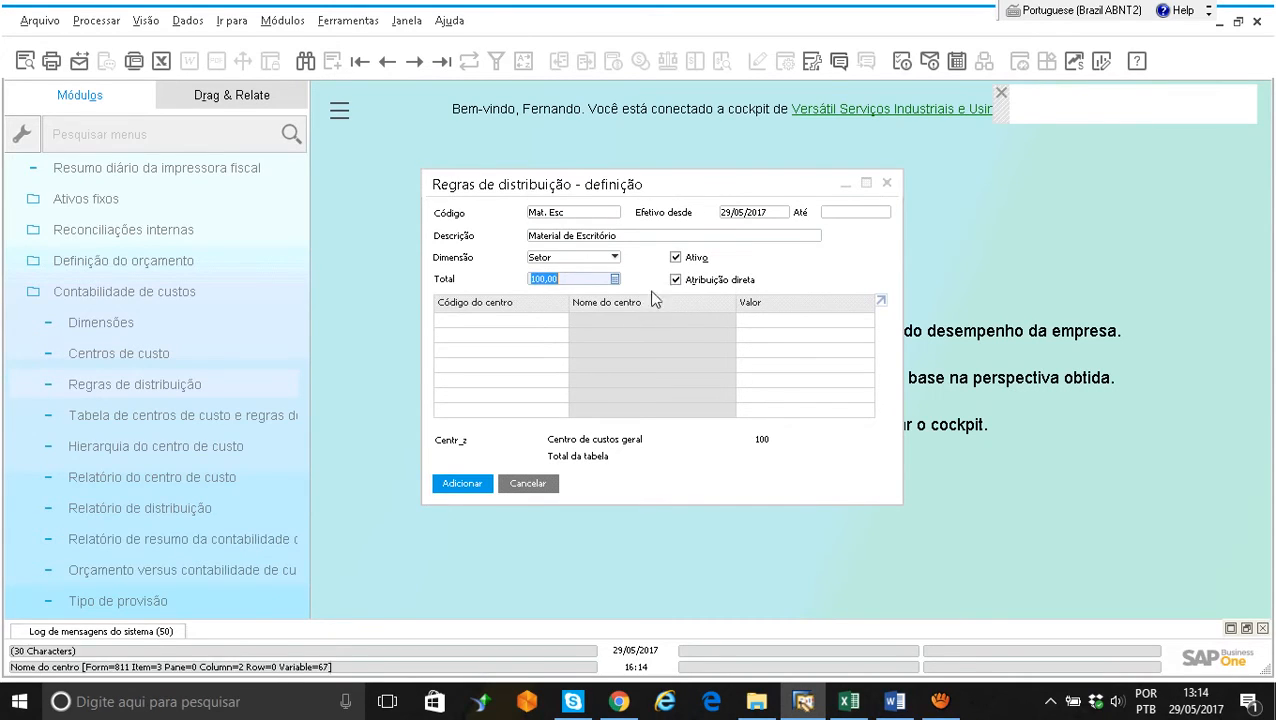
Step: Keep Atribuição direta enabled for the rule and allocate a value of 40 to the Adm cost centre
click(676, 281)
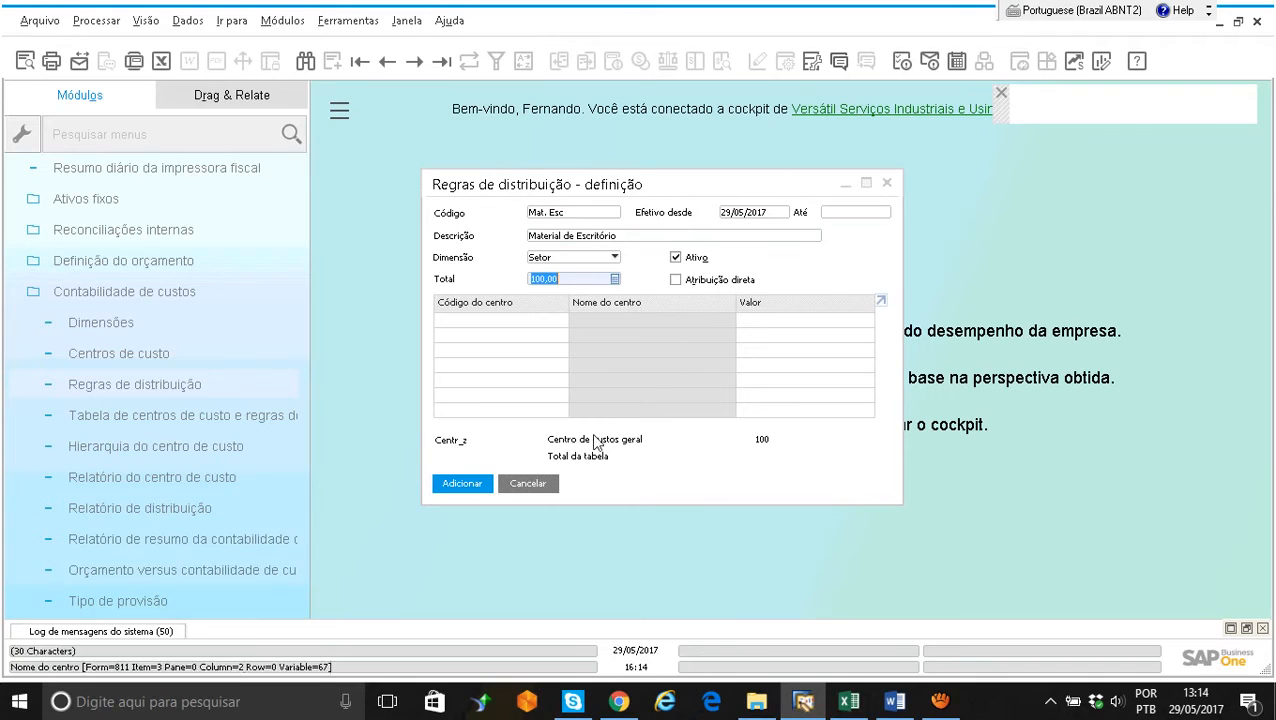
click(676, 281)
click(503, 323)
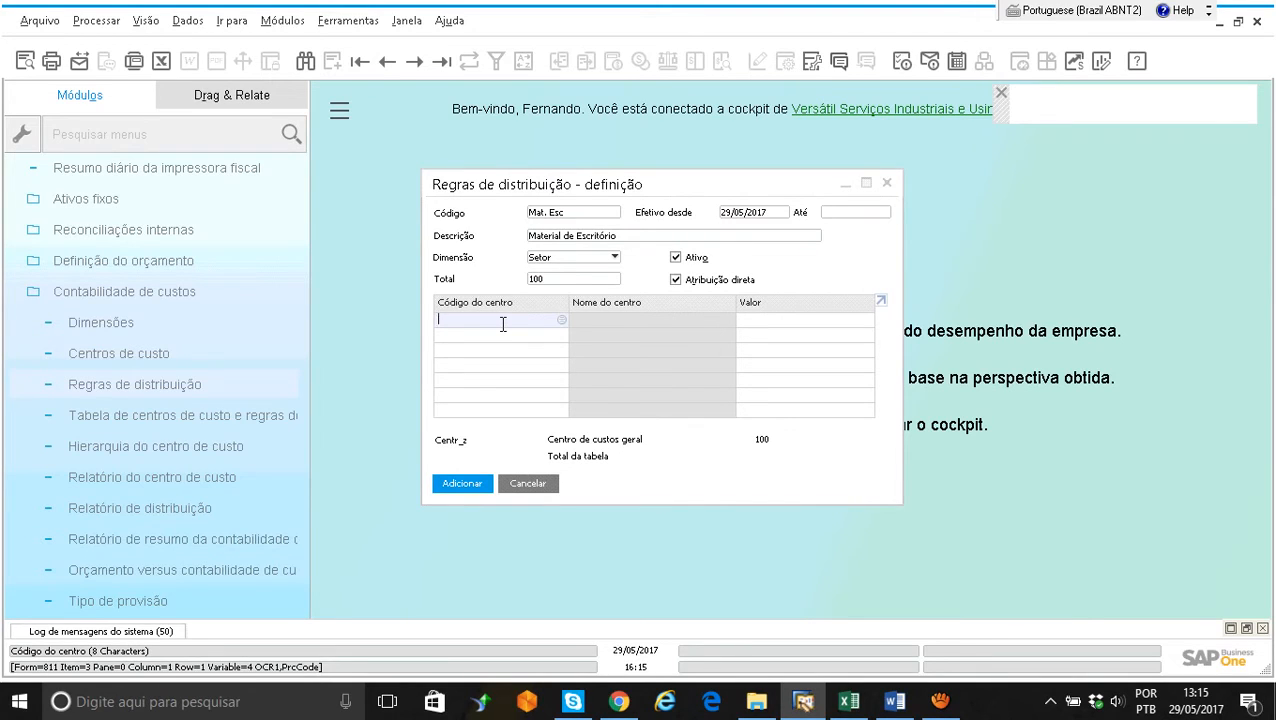
key(Tab)
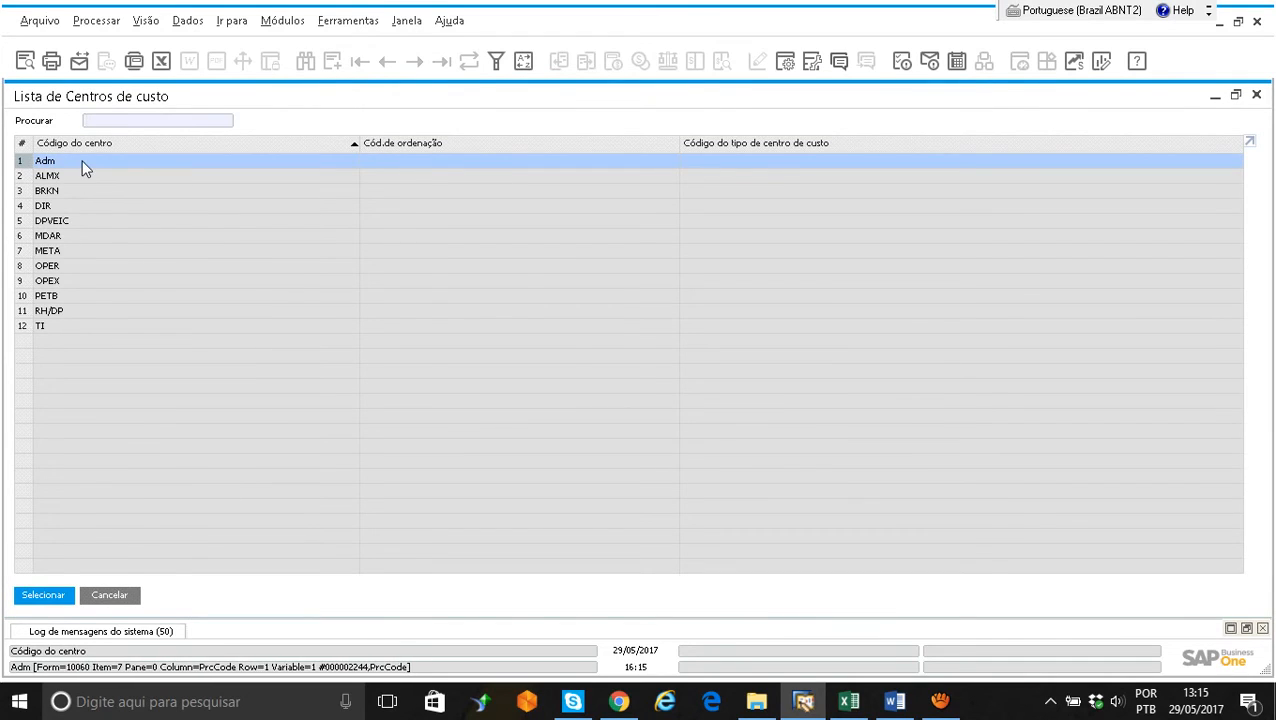
key(Return)
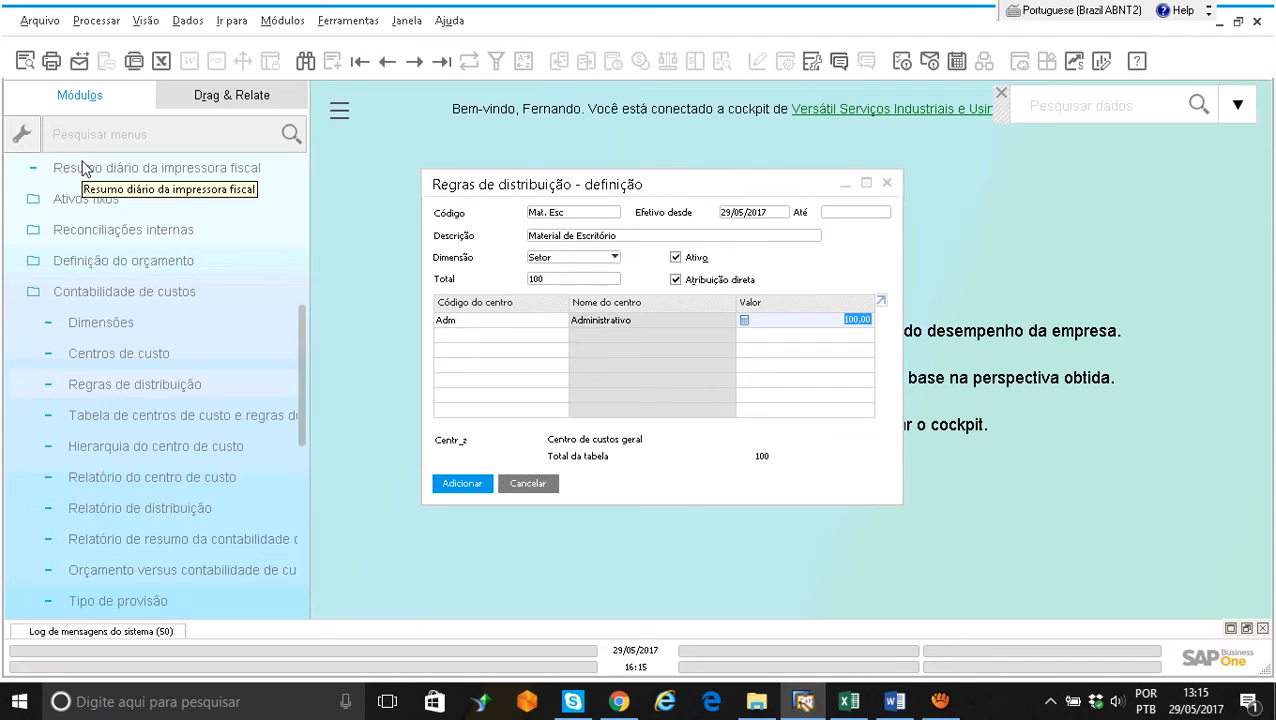
text(40)
key(Tab)
Step: Add the RH/DP cost centre as the rule's second row with a value of 40
key(Tab)
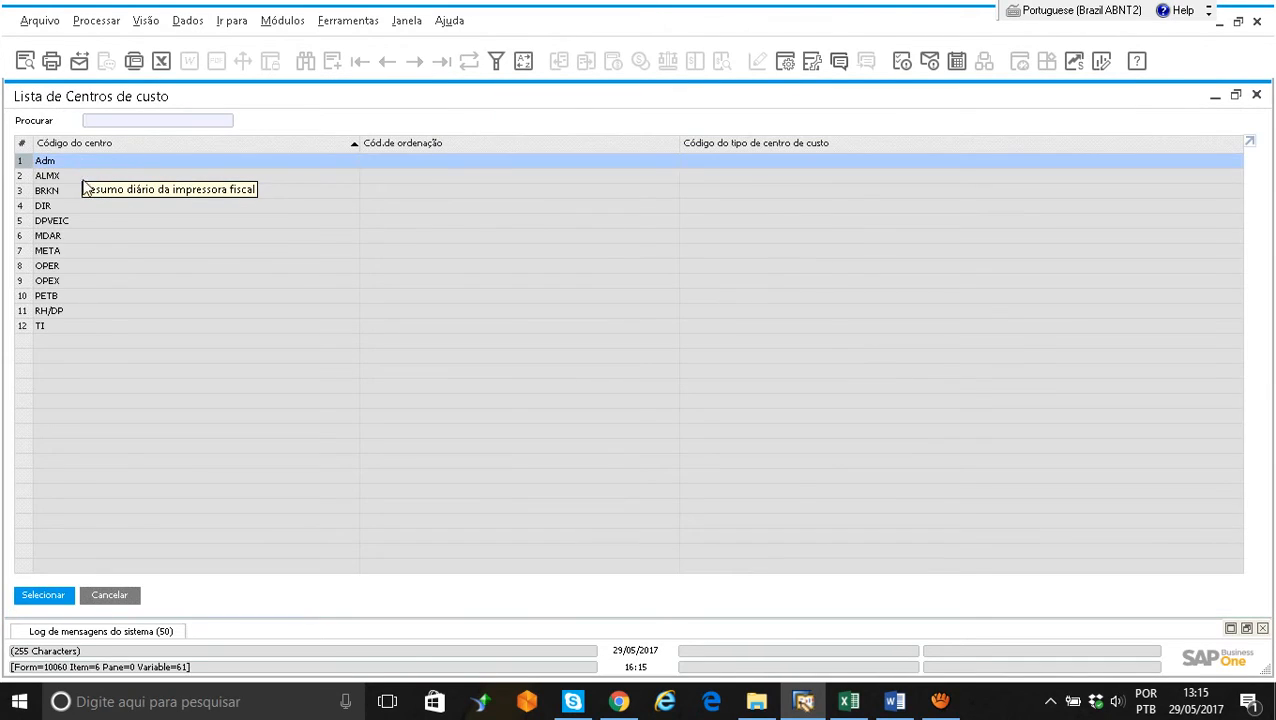
double_click(55, 312)
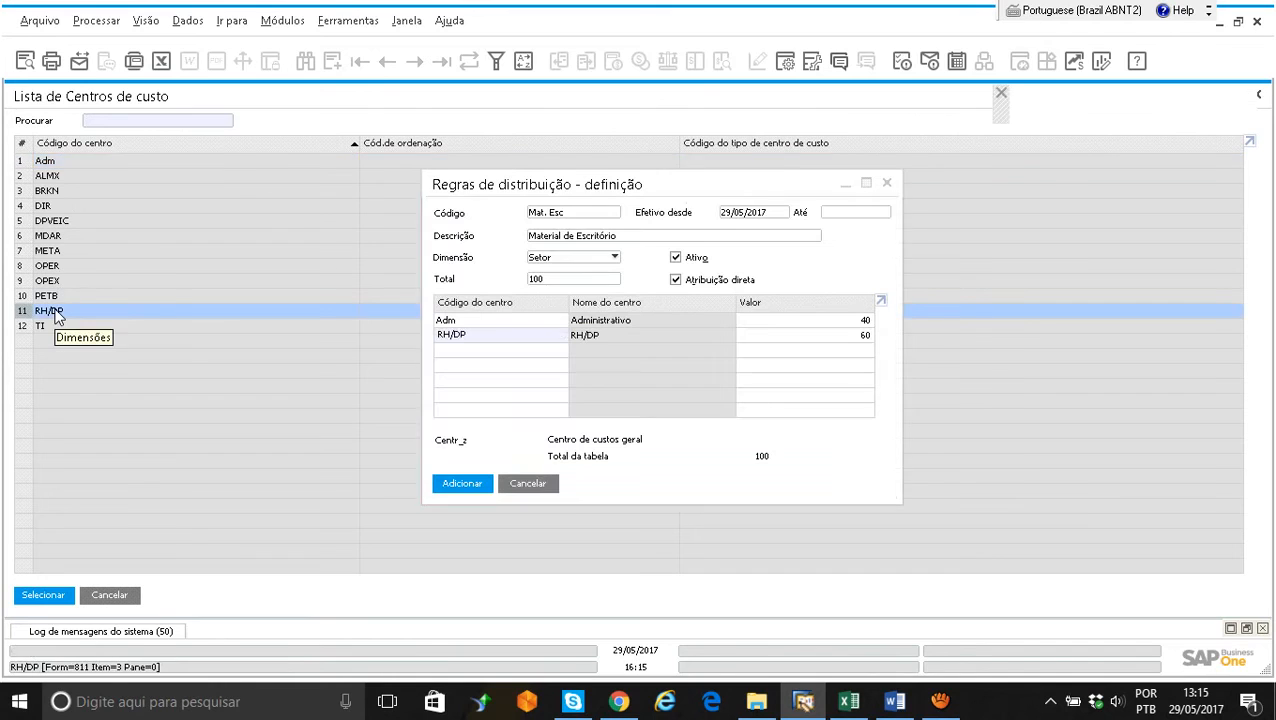
key(Tab)
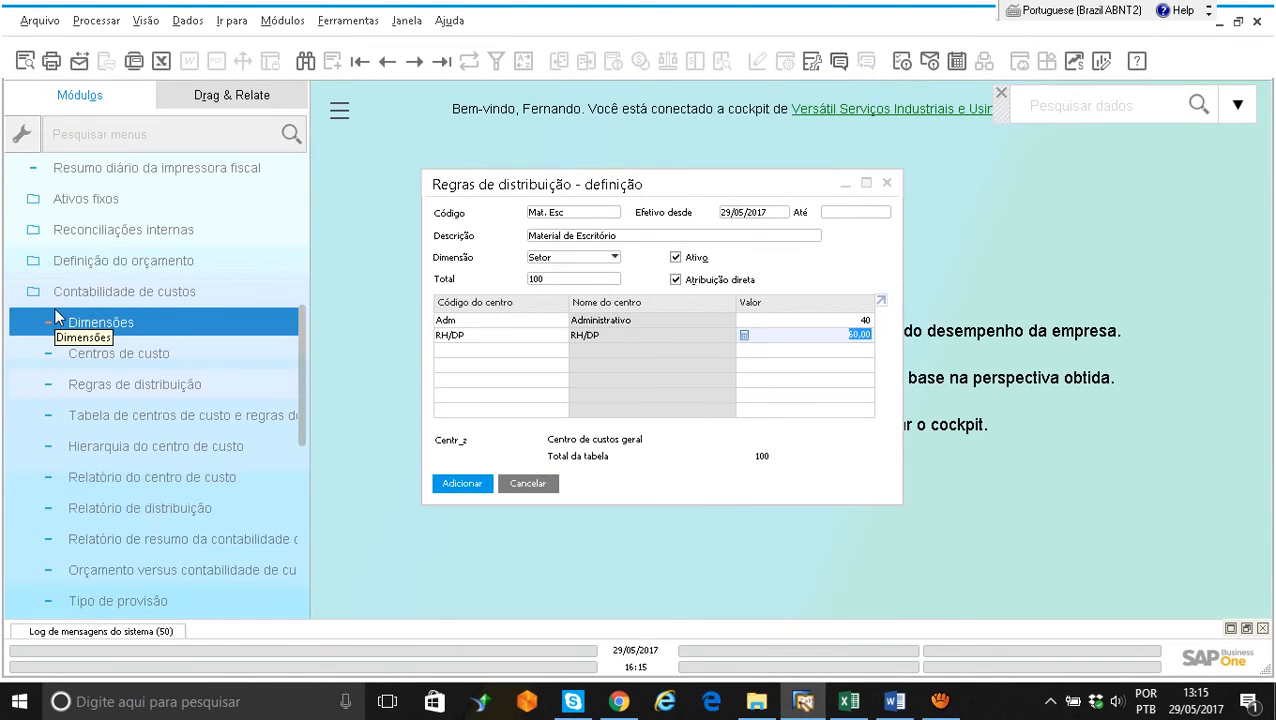
text(40)
key(Tab)
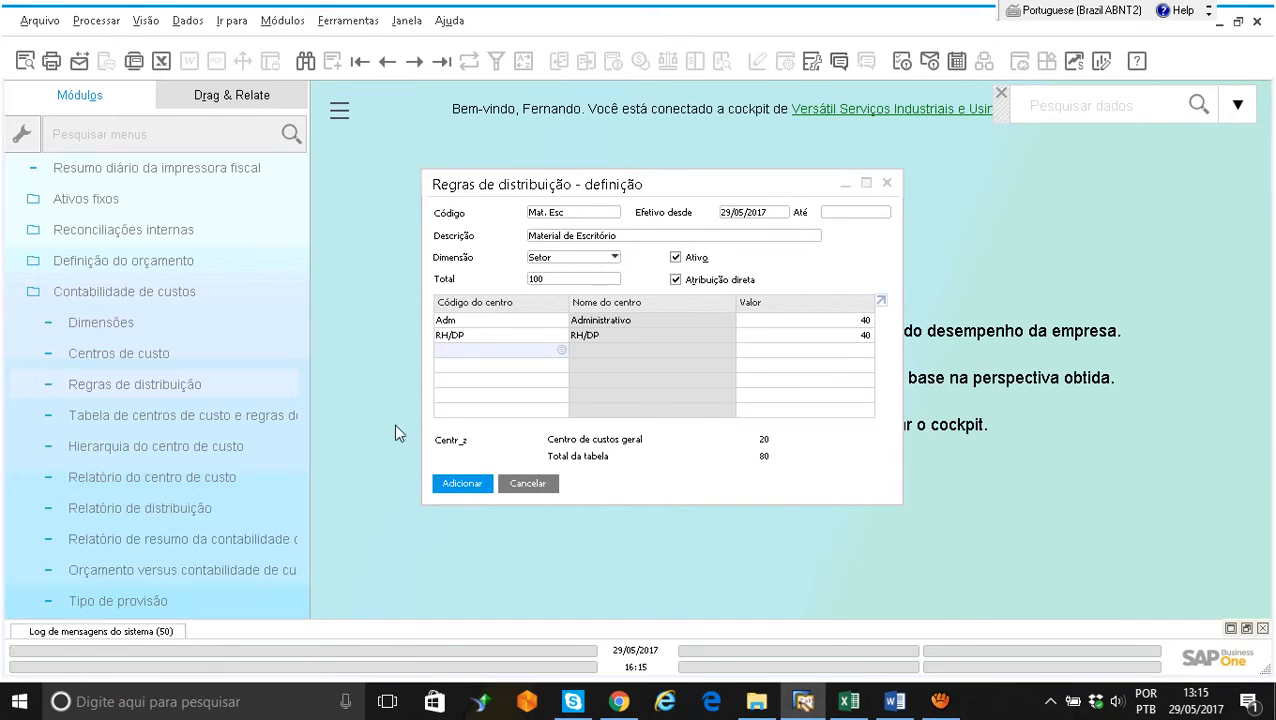
Step: Add the TI cost centre with the remaining value of 20 and save the distribution rule
click(553, 349)
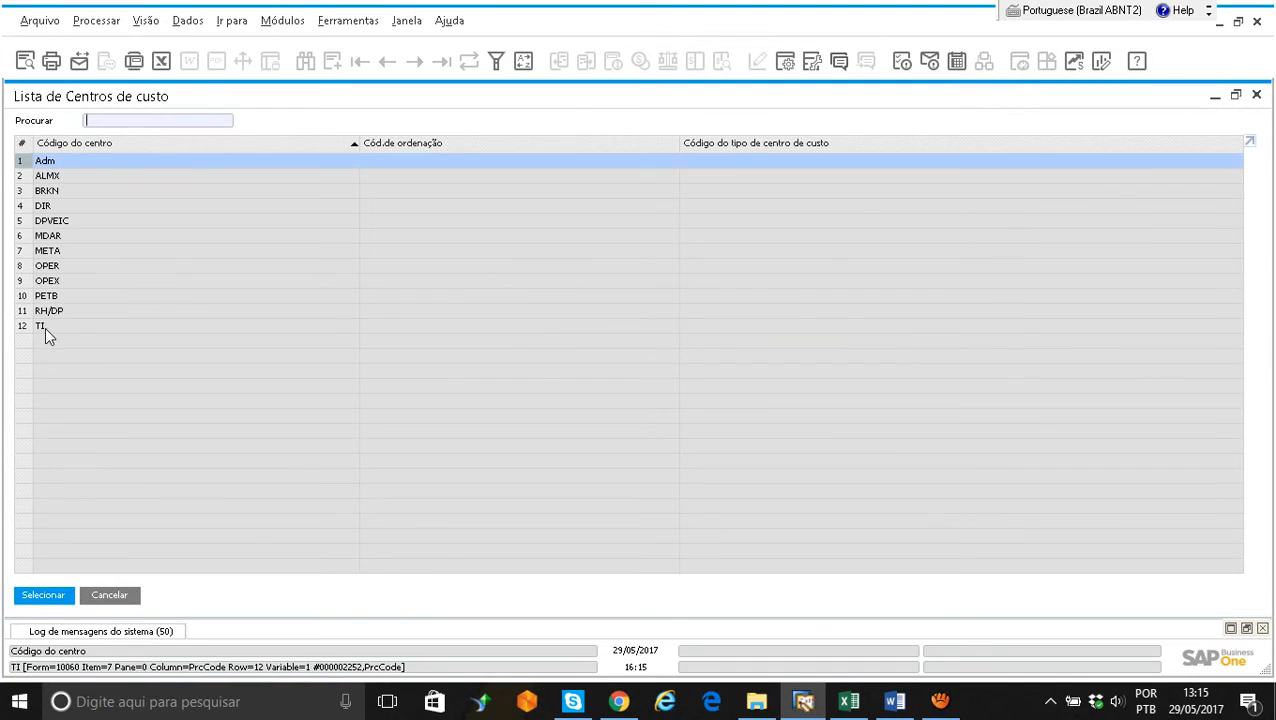
double_click(45, 327)
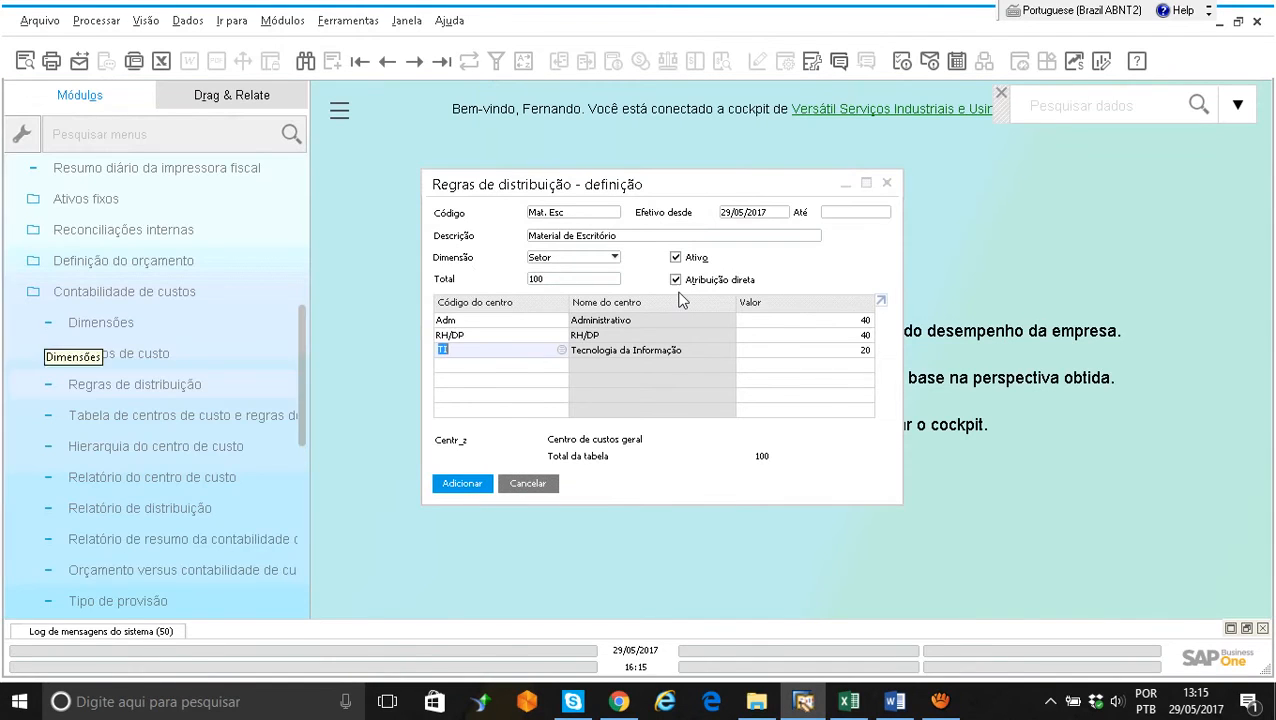
click(864, 349)
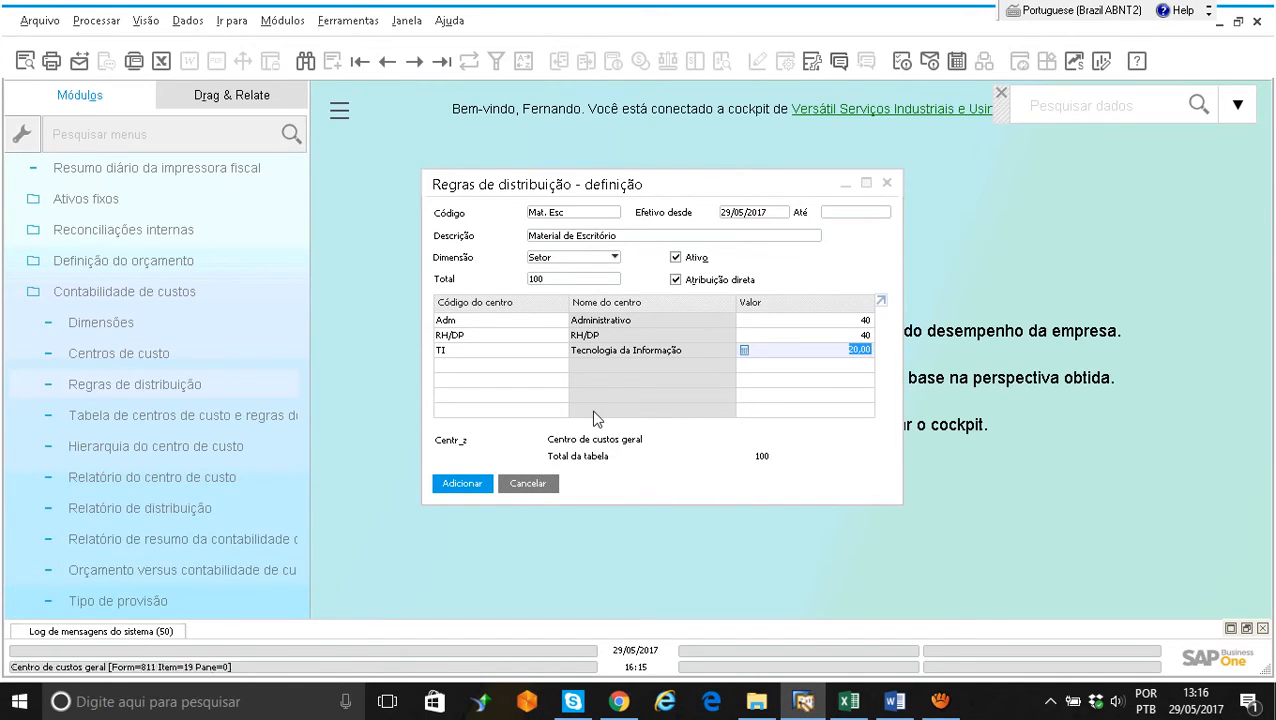
click(462, 484)
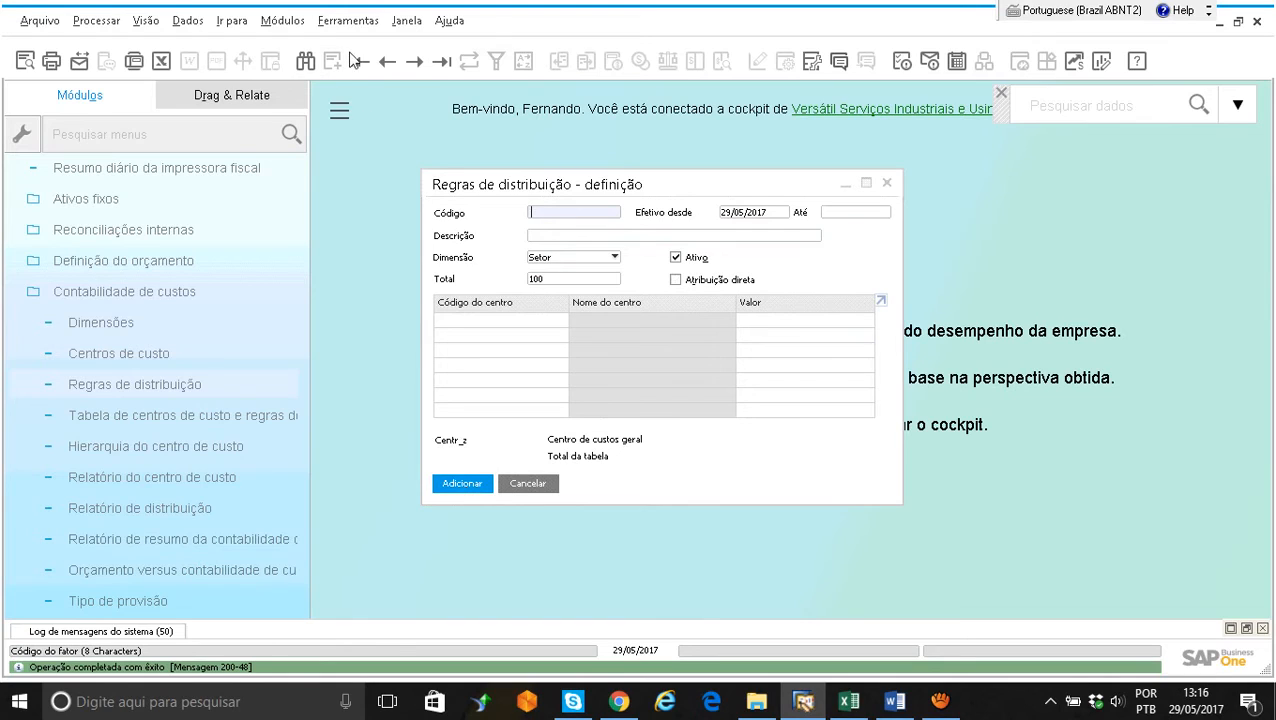
click(306, 61)
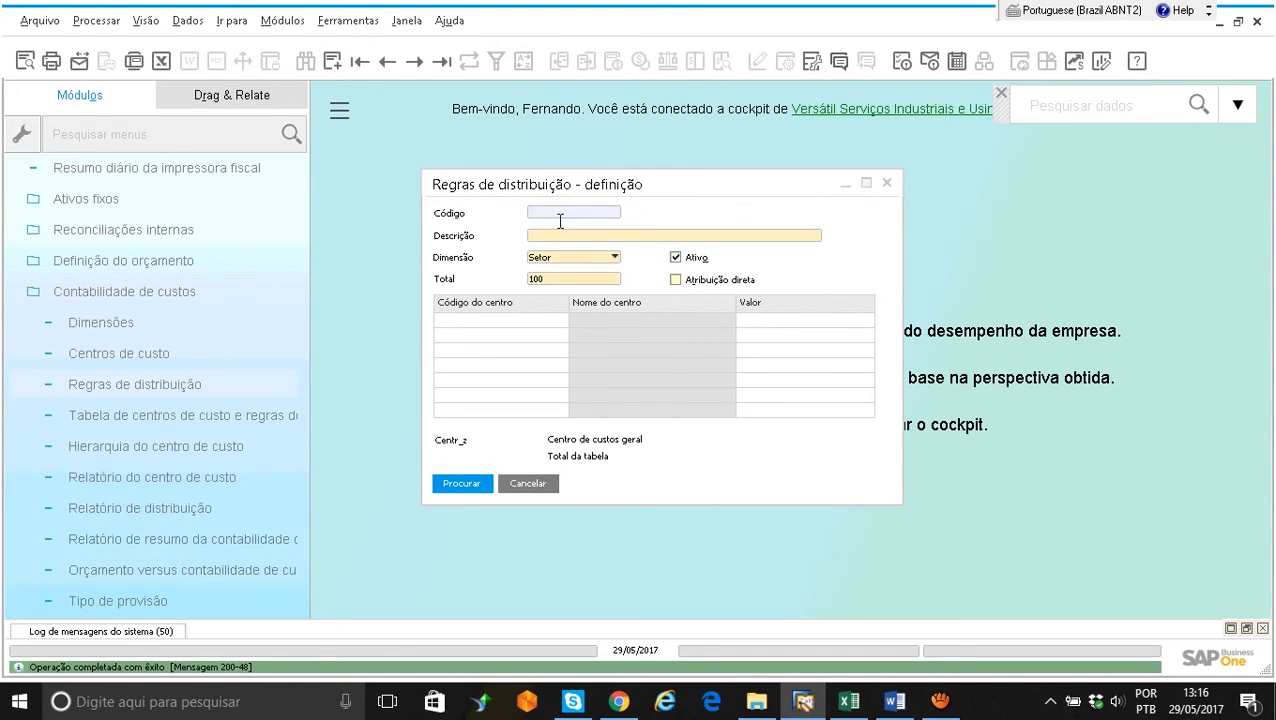
text(*)
click(389, 67)
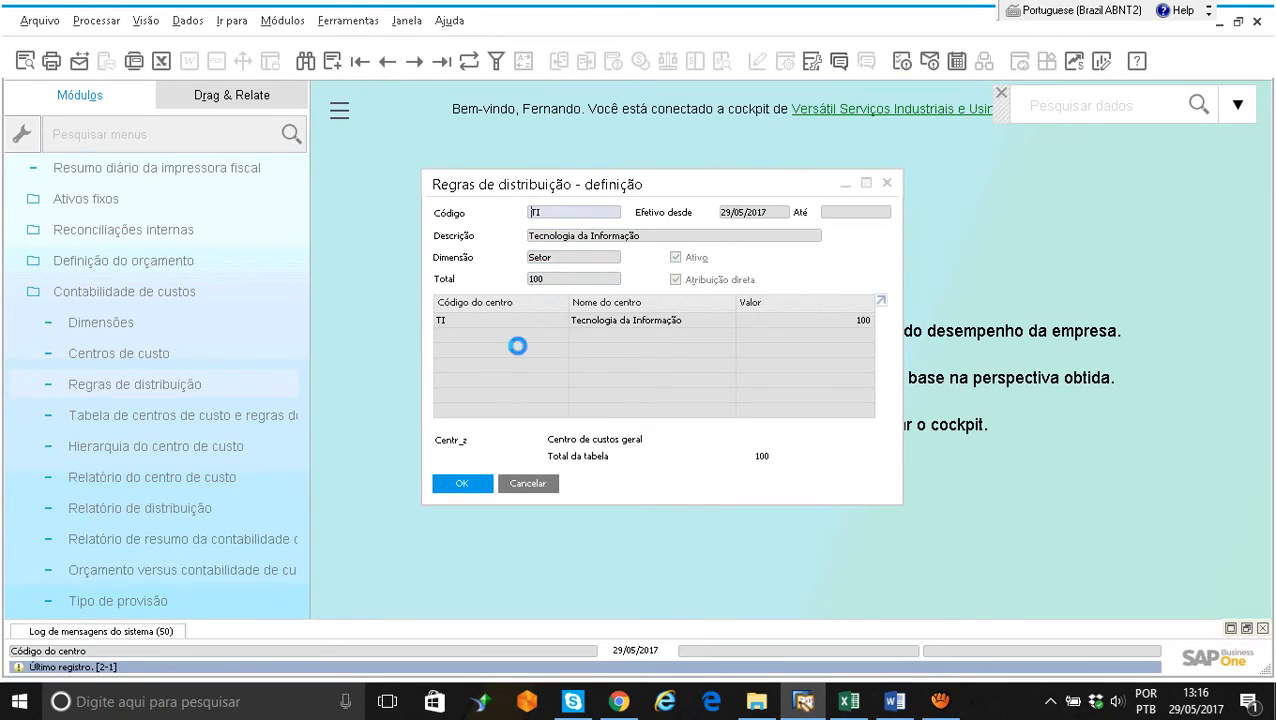
click(335, 62)
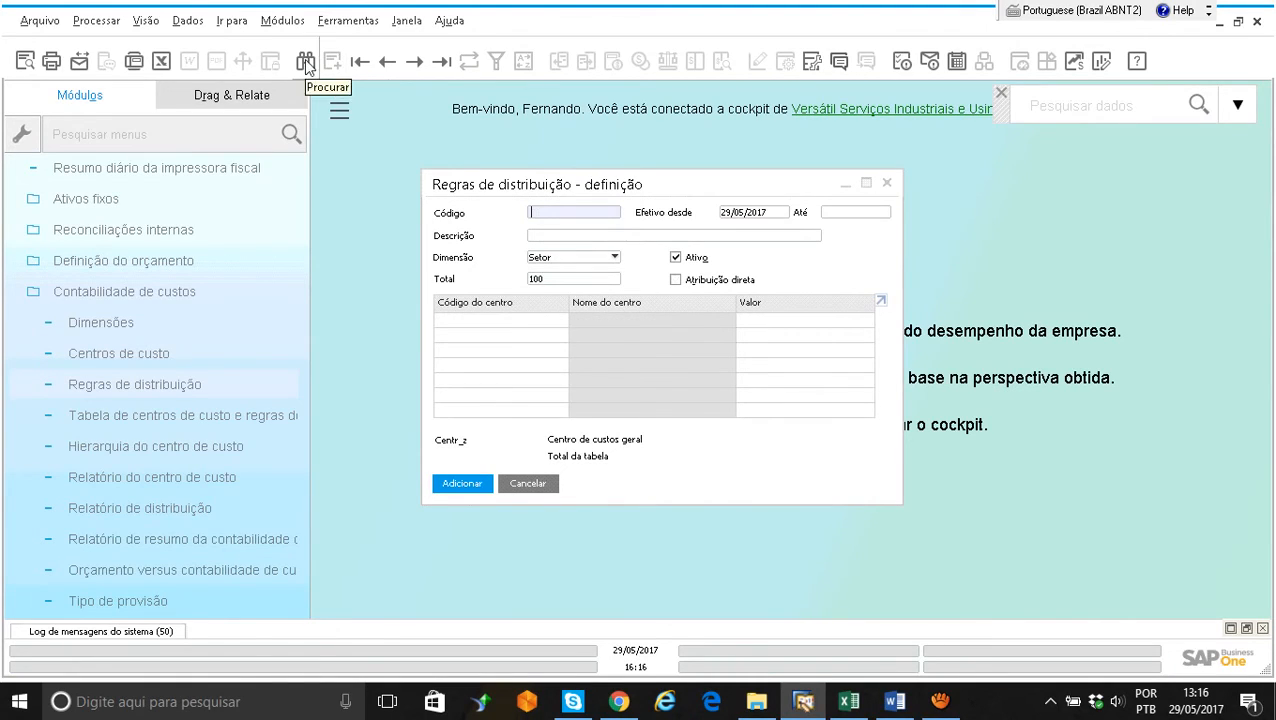
click(307, 64)
click(335, 62)
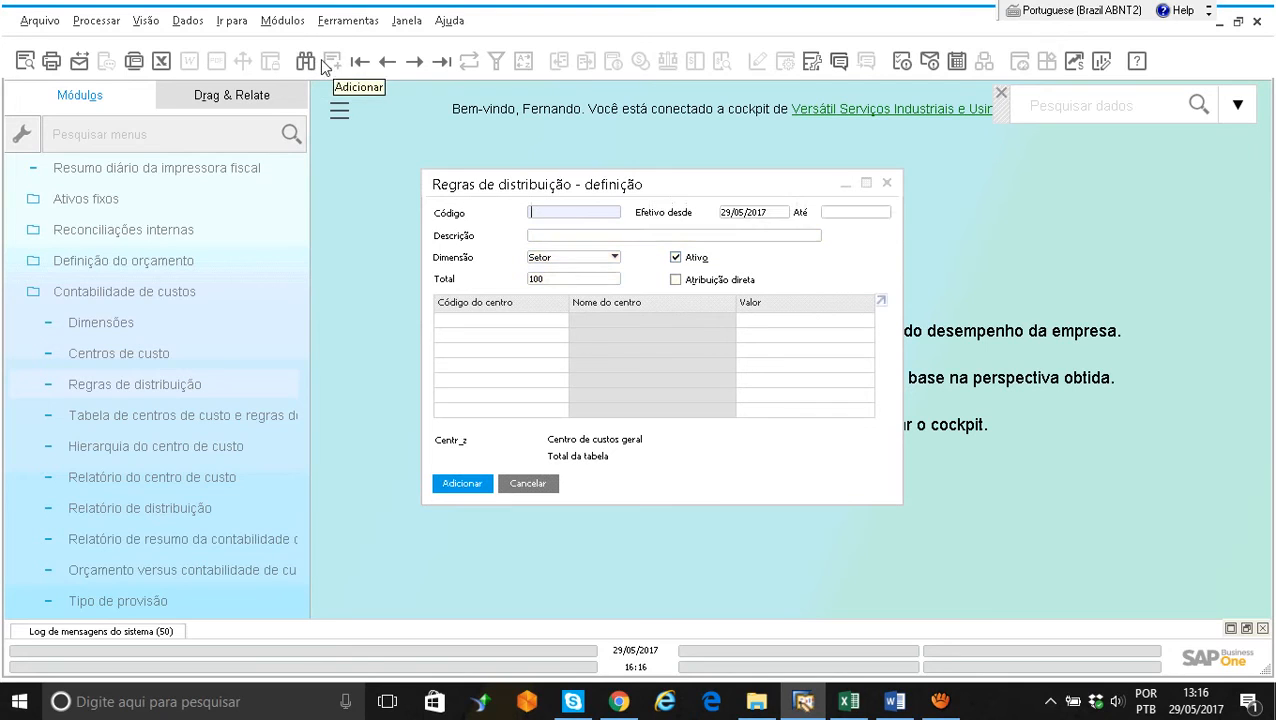
Step: Search for all distribution rules with "*" and open the duplicate Material de Escritório rule coded "Mat Esc."
click(307, 64)
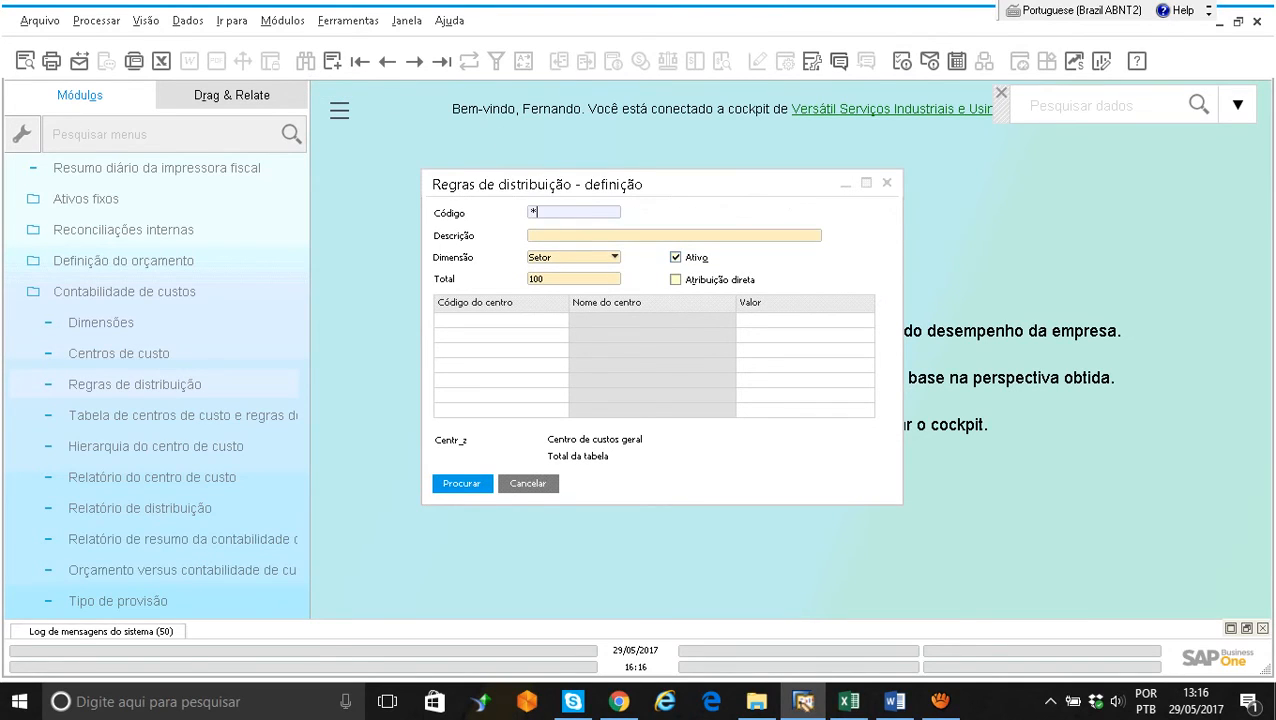
key(Return)
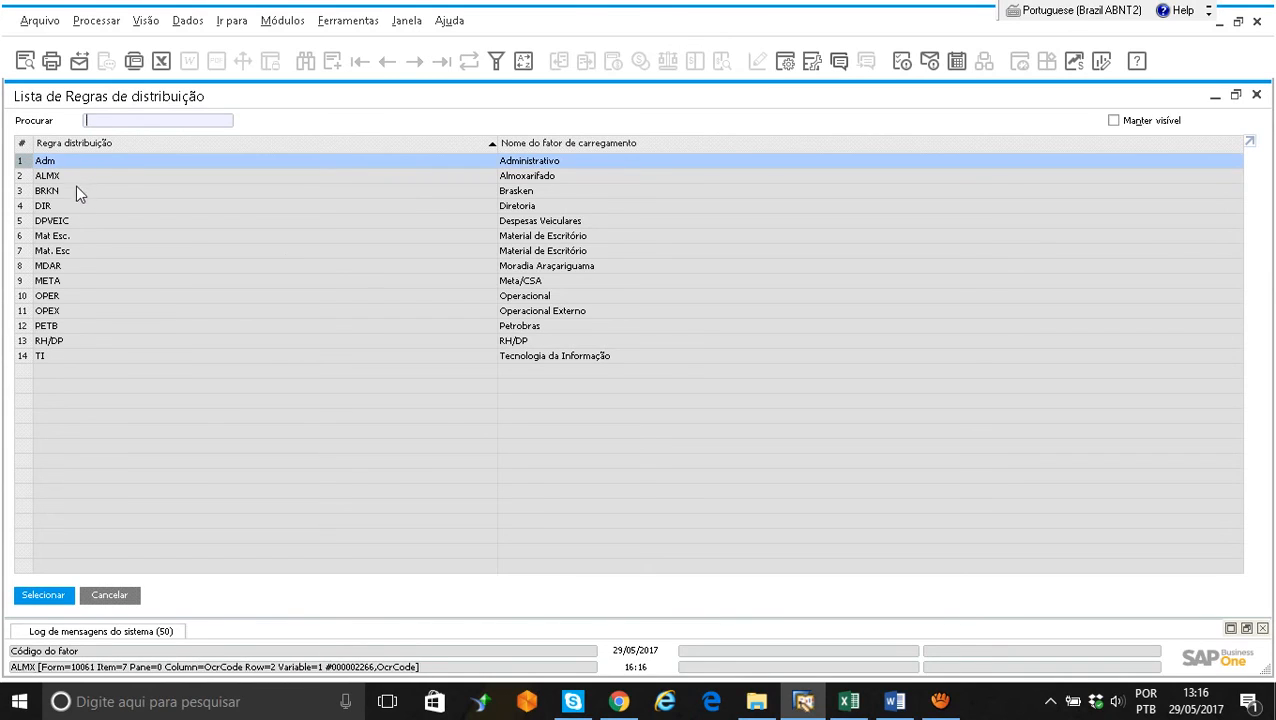
click(76, 236)
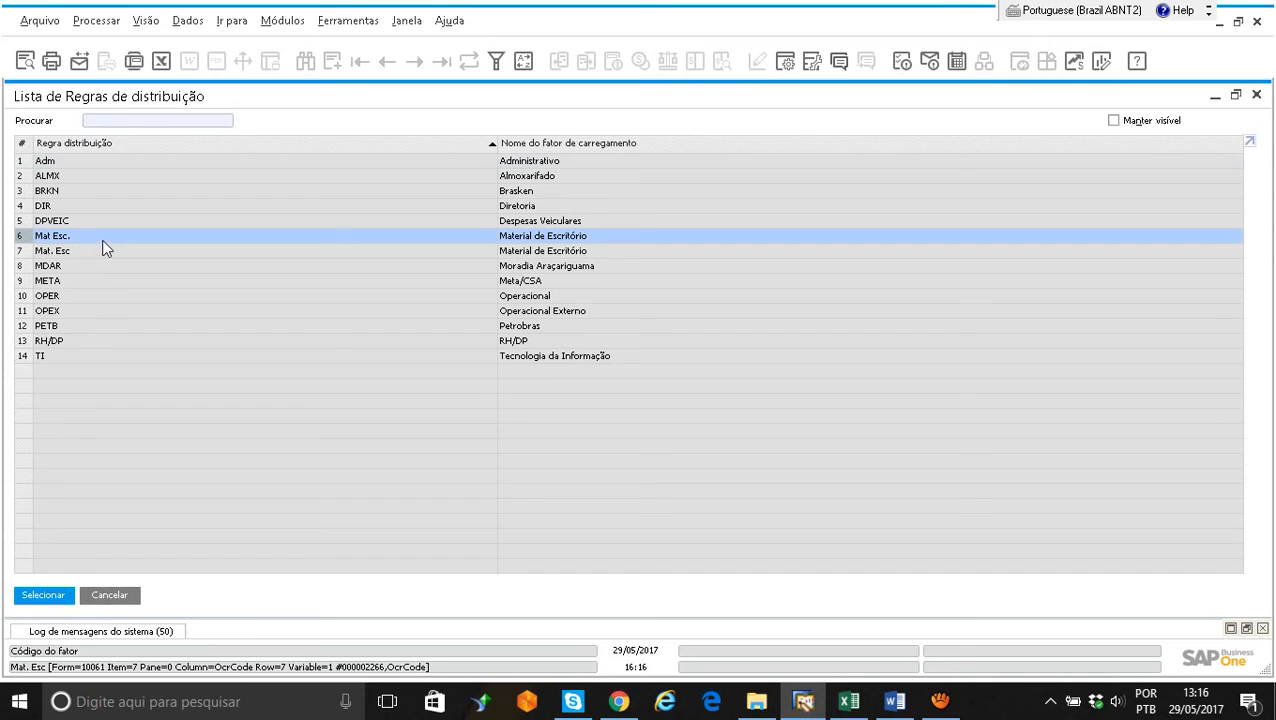
double_click(103, 237)
right_click(466, 257)
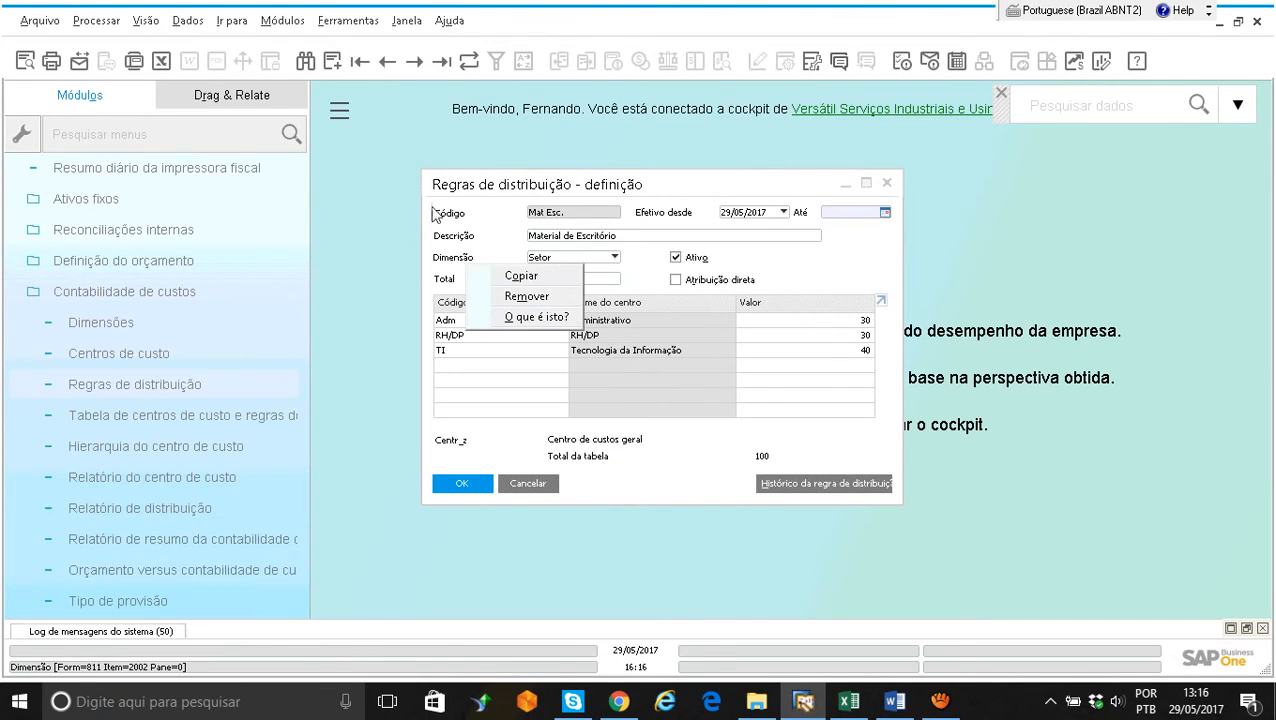
right_click(502, 214)
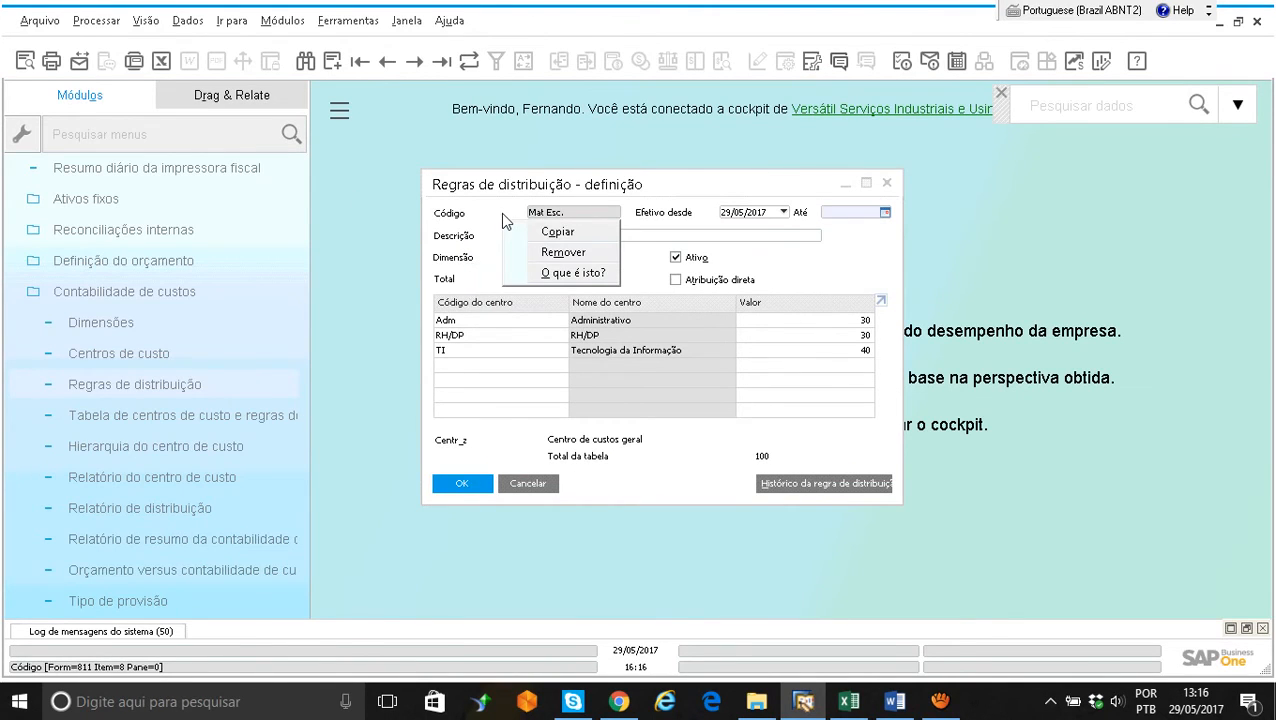
click(545, 252)
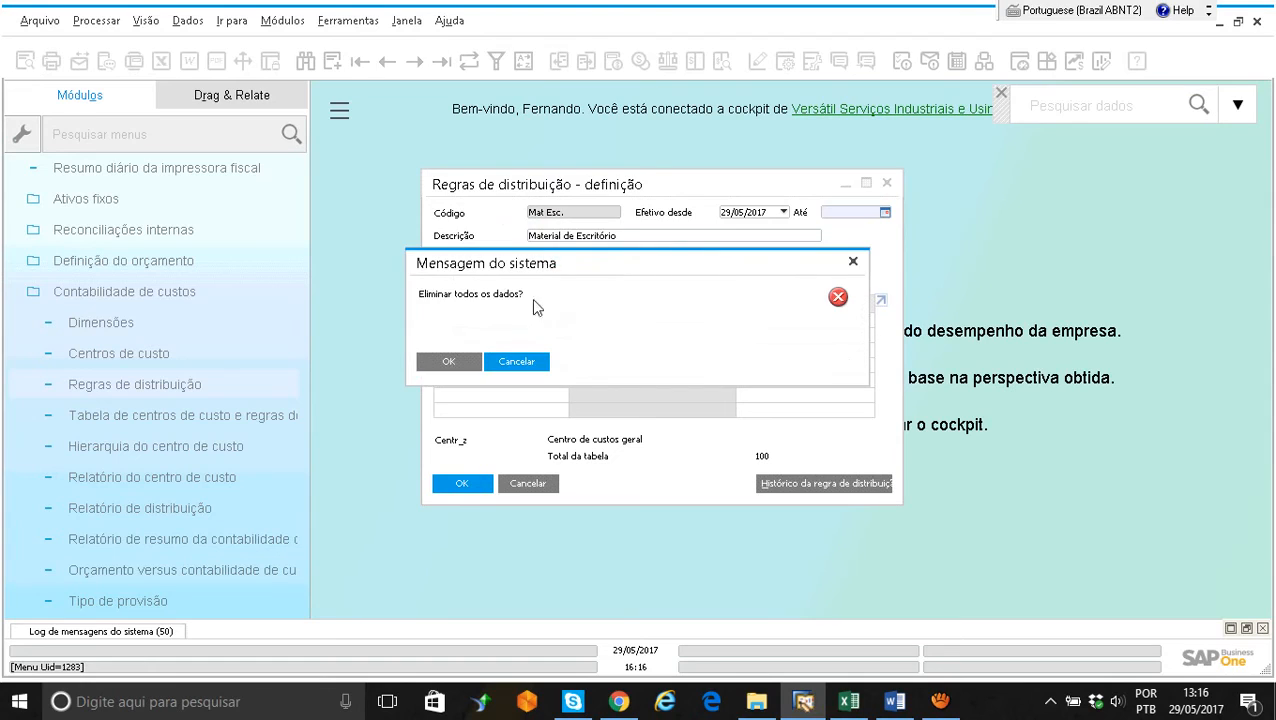
click(512, 361)
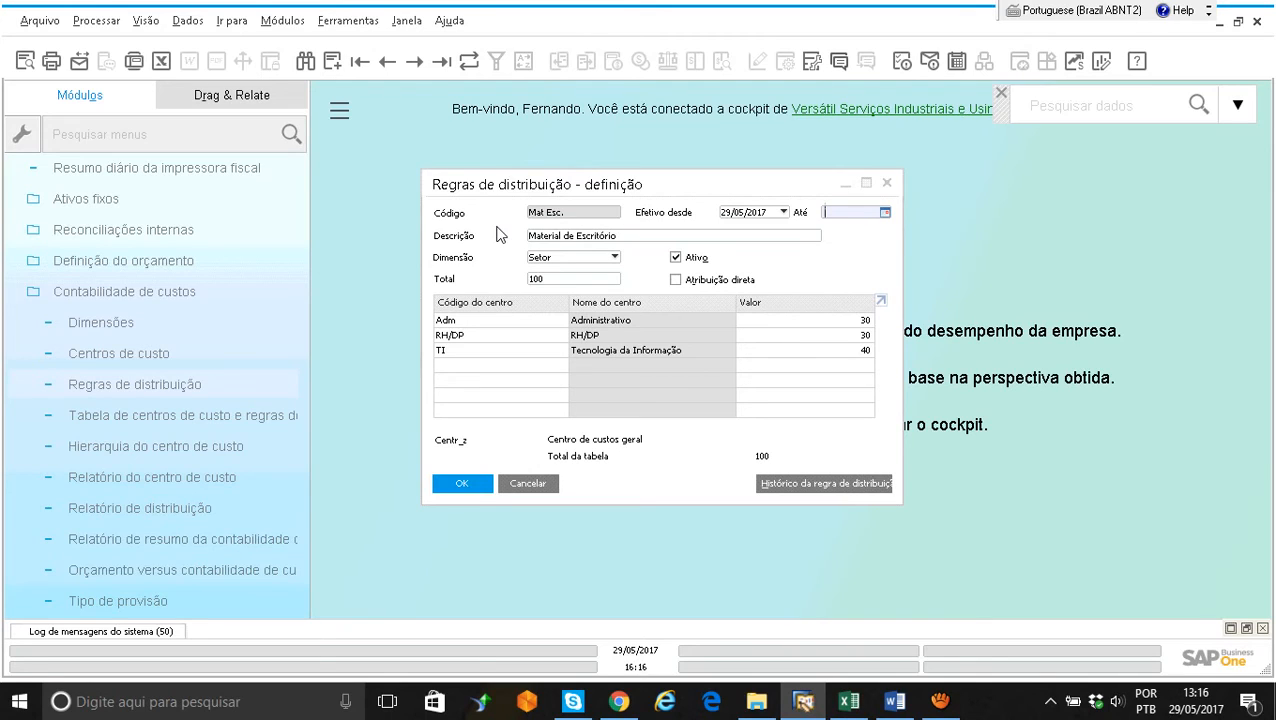
Step: Remove the "Mat Esc." distribution rule and confirm the deletion of all its data
right_click(500, 234)
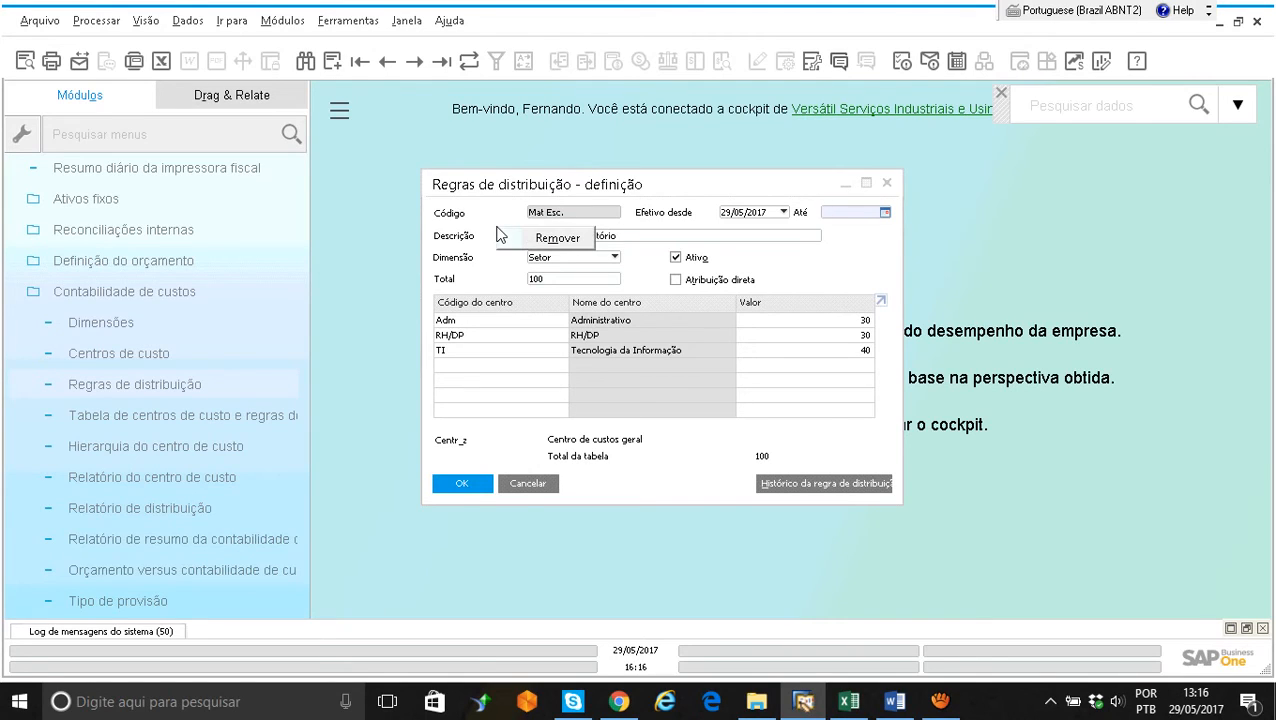
click(519, 240)
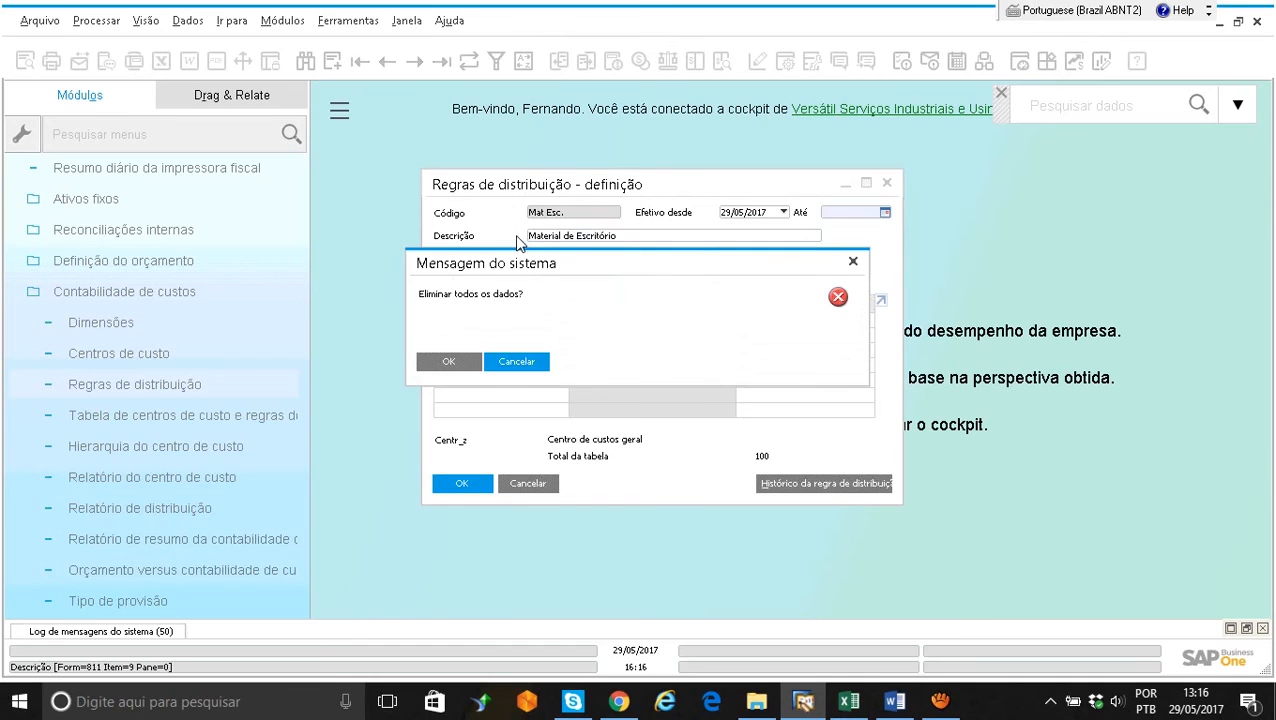
click(459, 362)
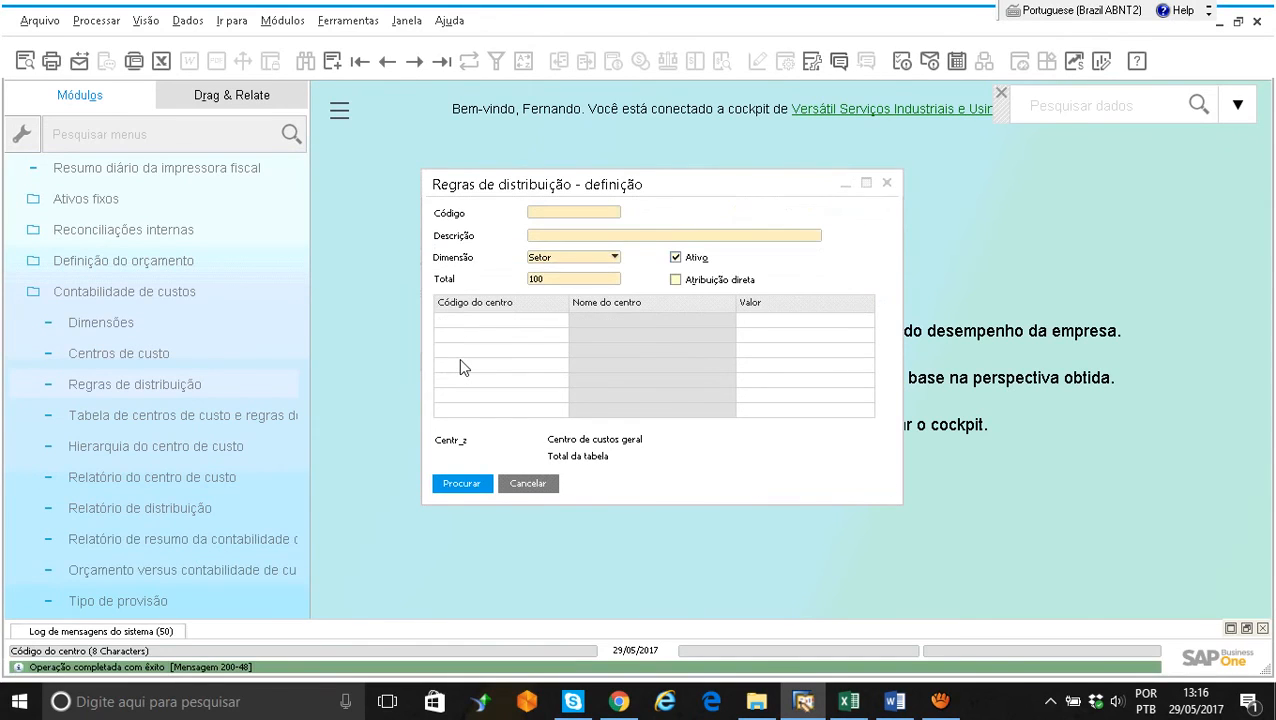
Step: List all distribution rules with "*" and open the "Mat. Esc" rule to review its allocation
click(540, 214)
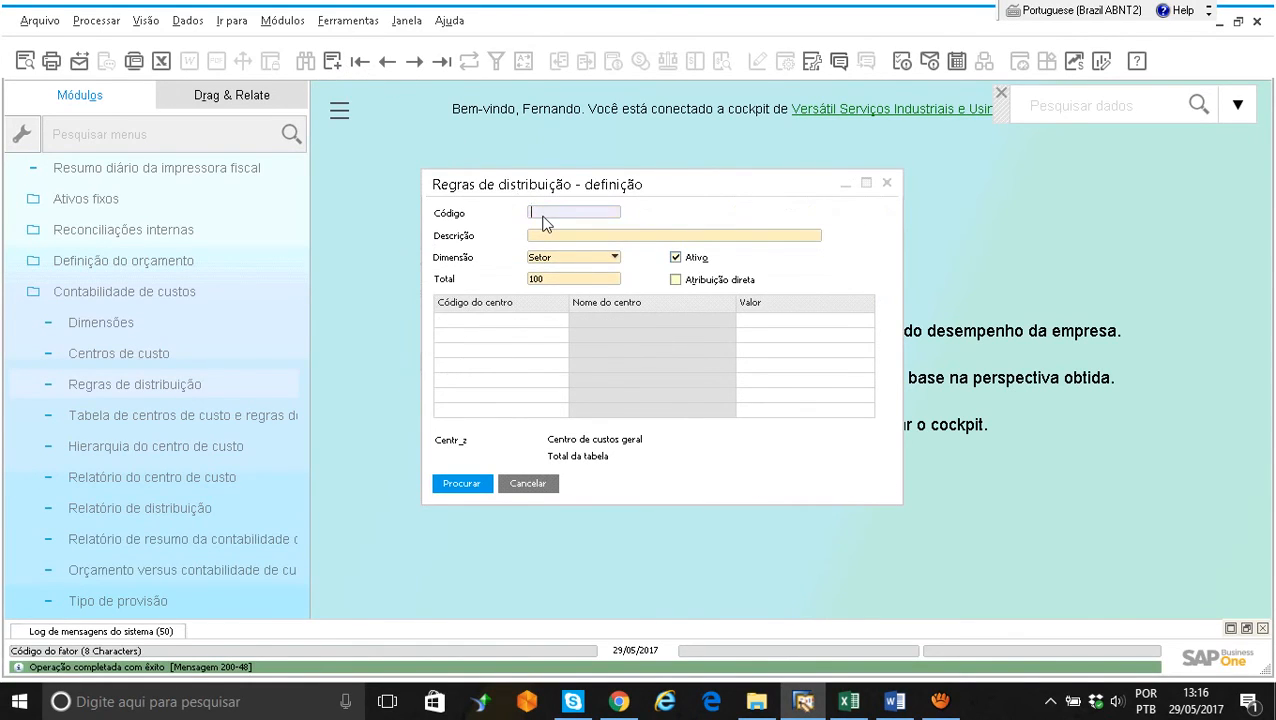
text(*)
key(Tab)
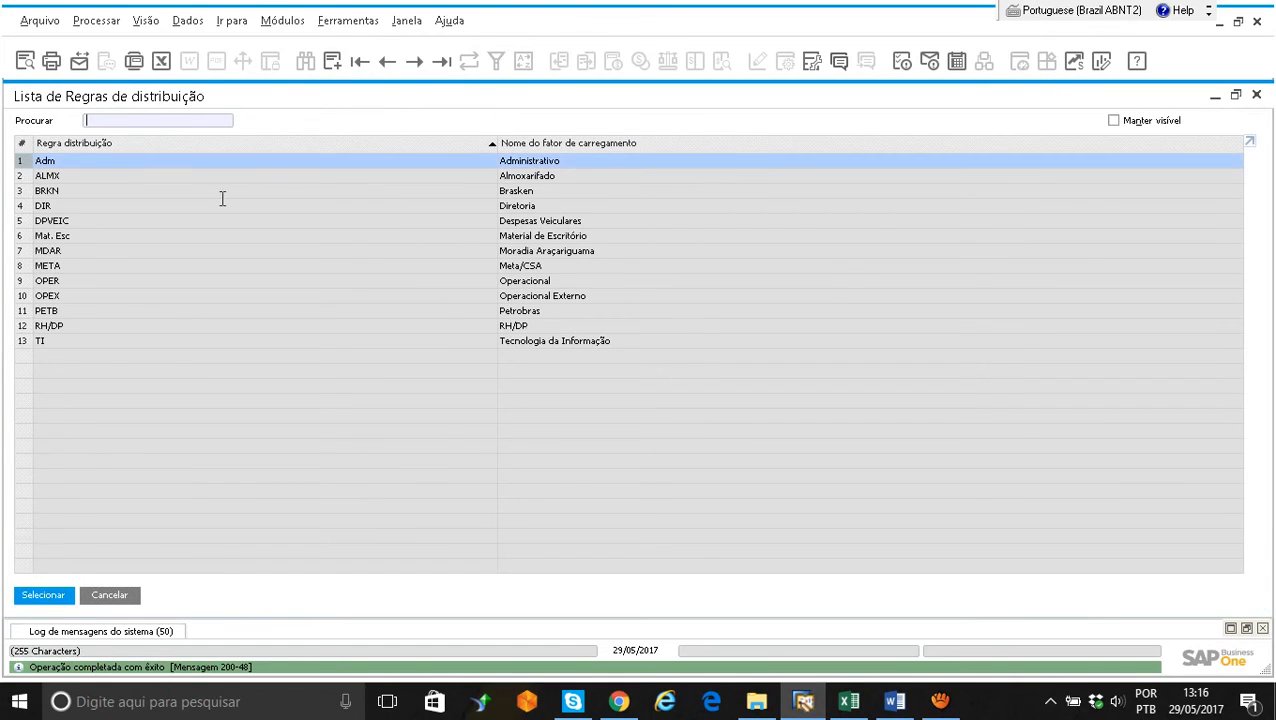
right_click(80, 240)
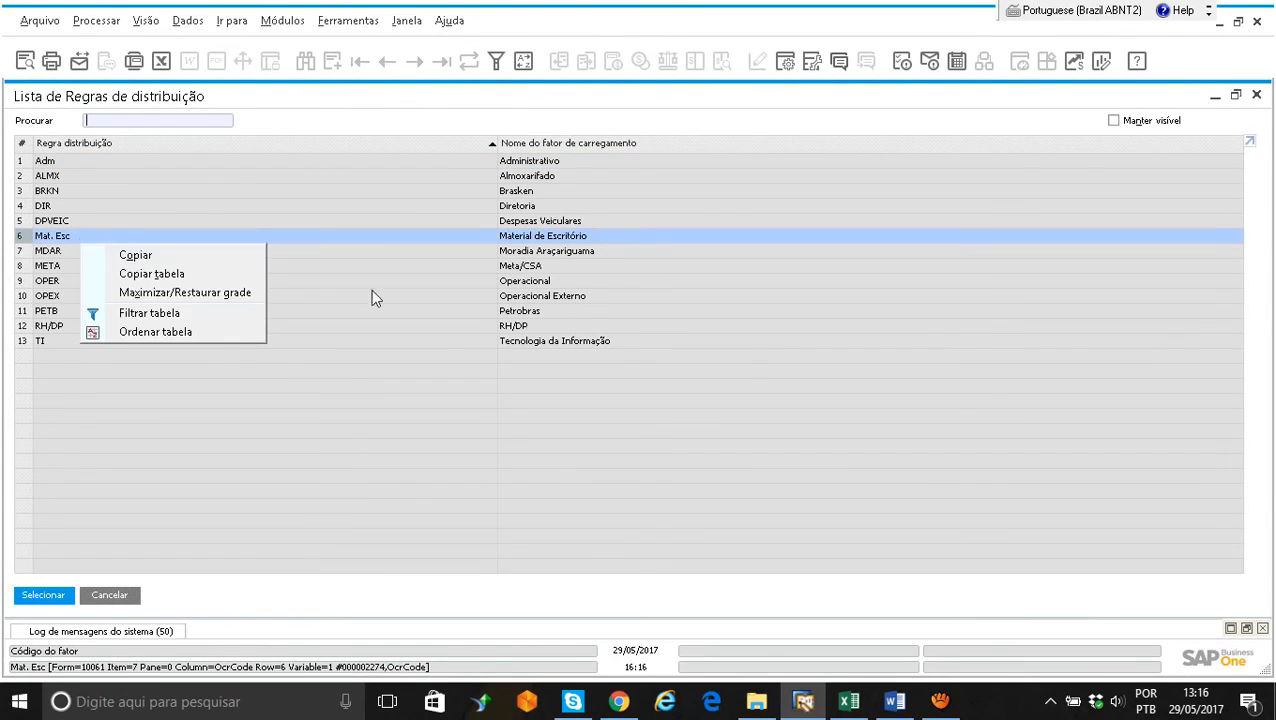
double_click(427, 238)
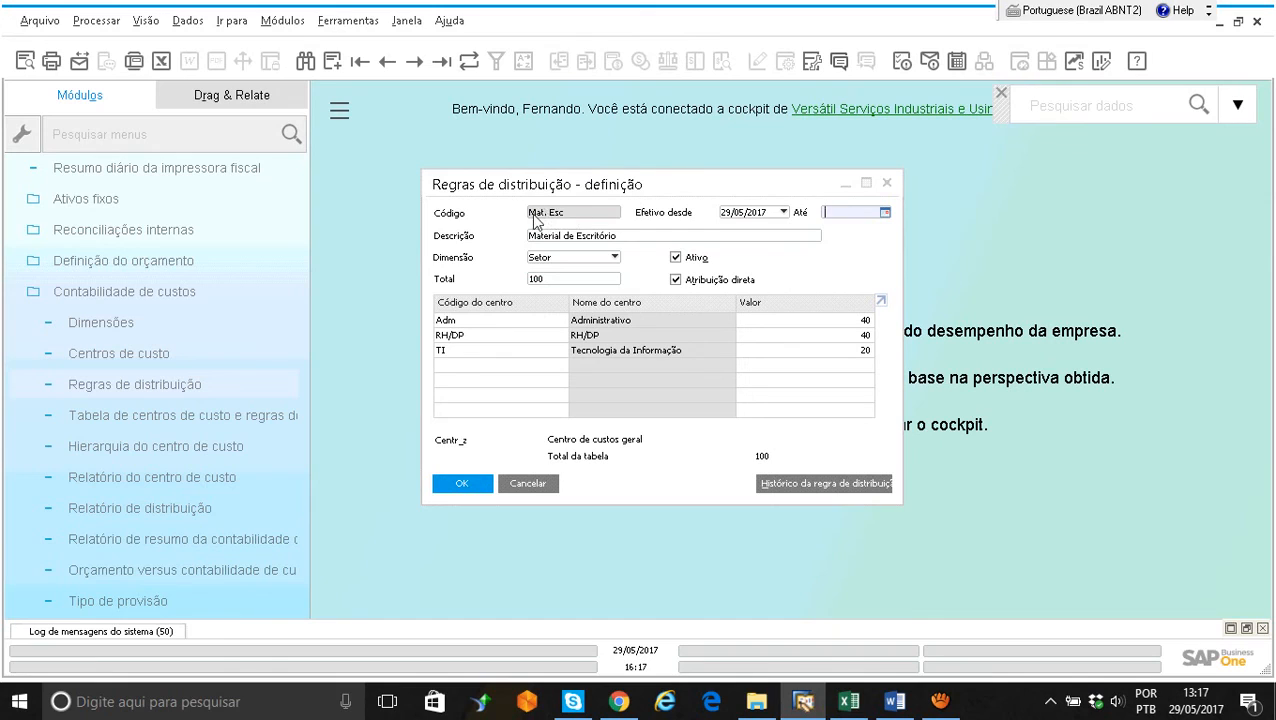
Step: Browse forward through the rules to TI, and reopen the "Mat. Esc" rule from a "*" search
click(415, 62)
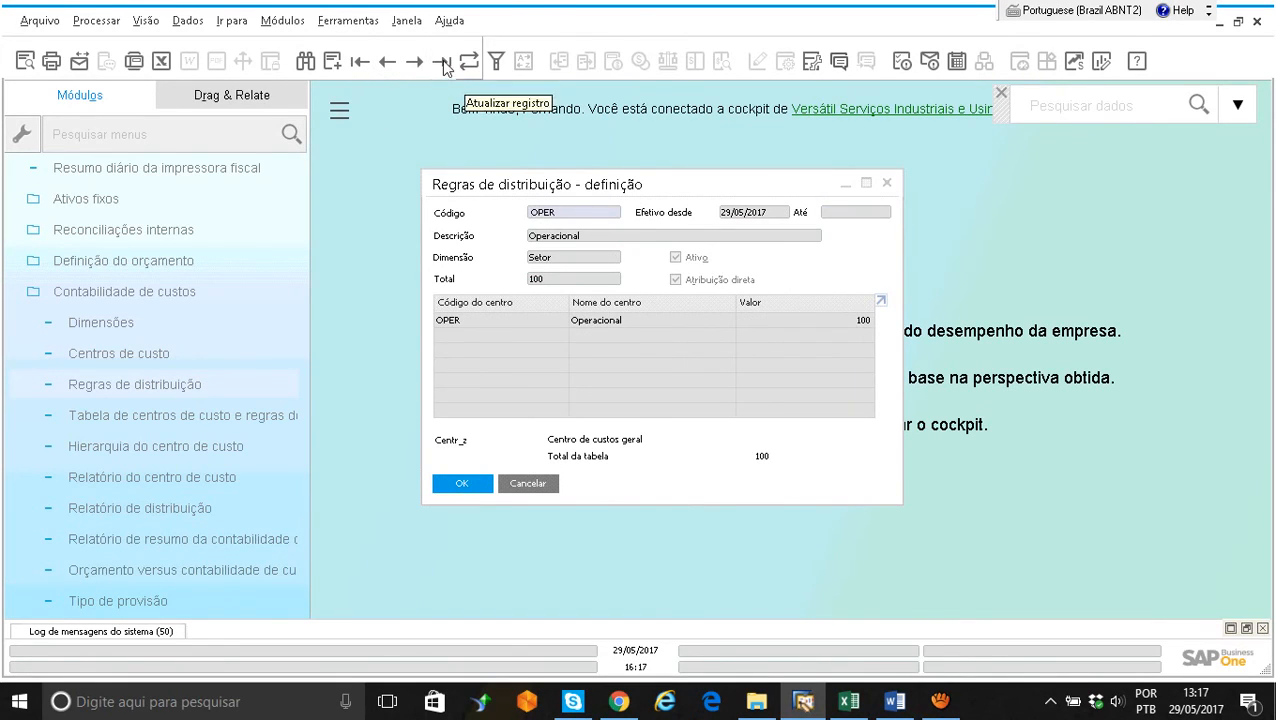
click(415, 62)
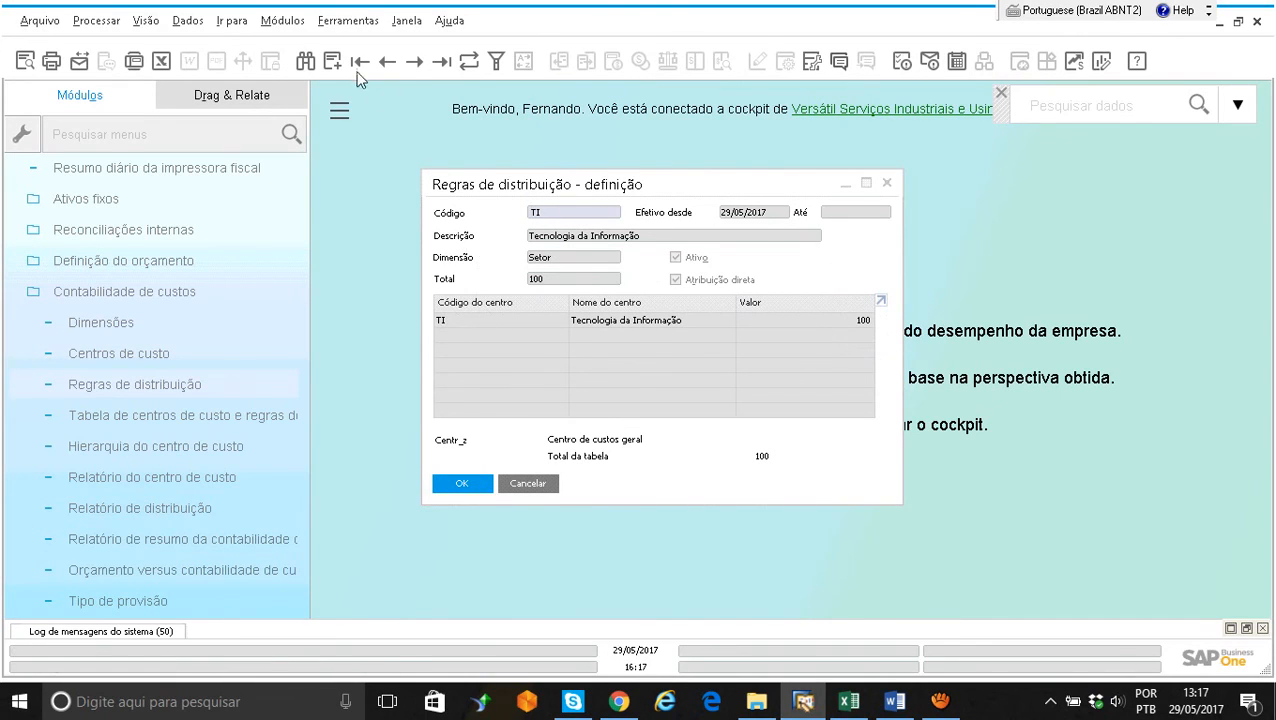
click(311, 62)
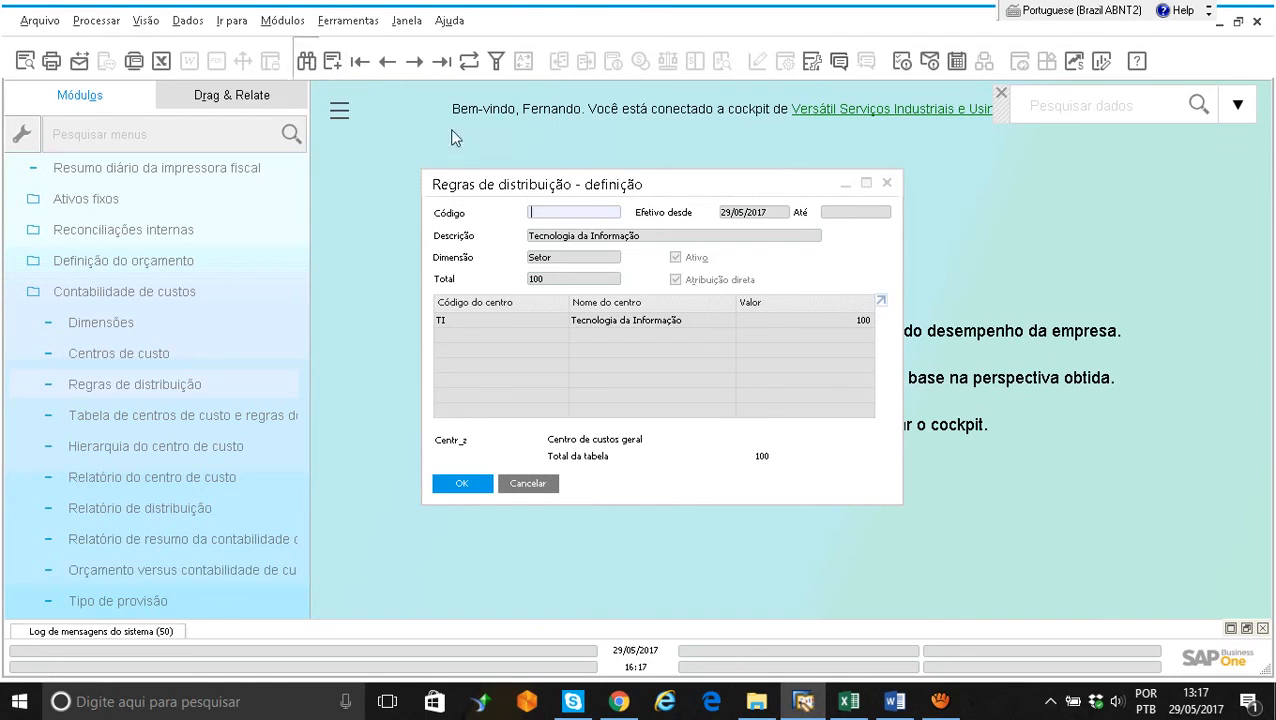
text(*)
key(Return)
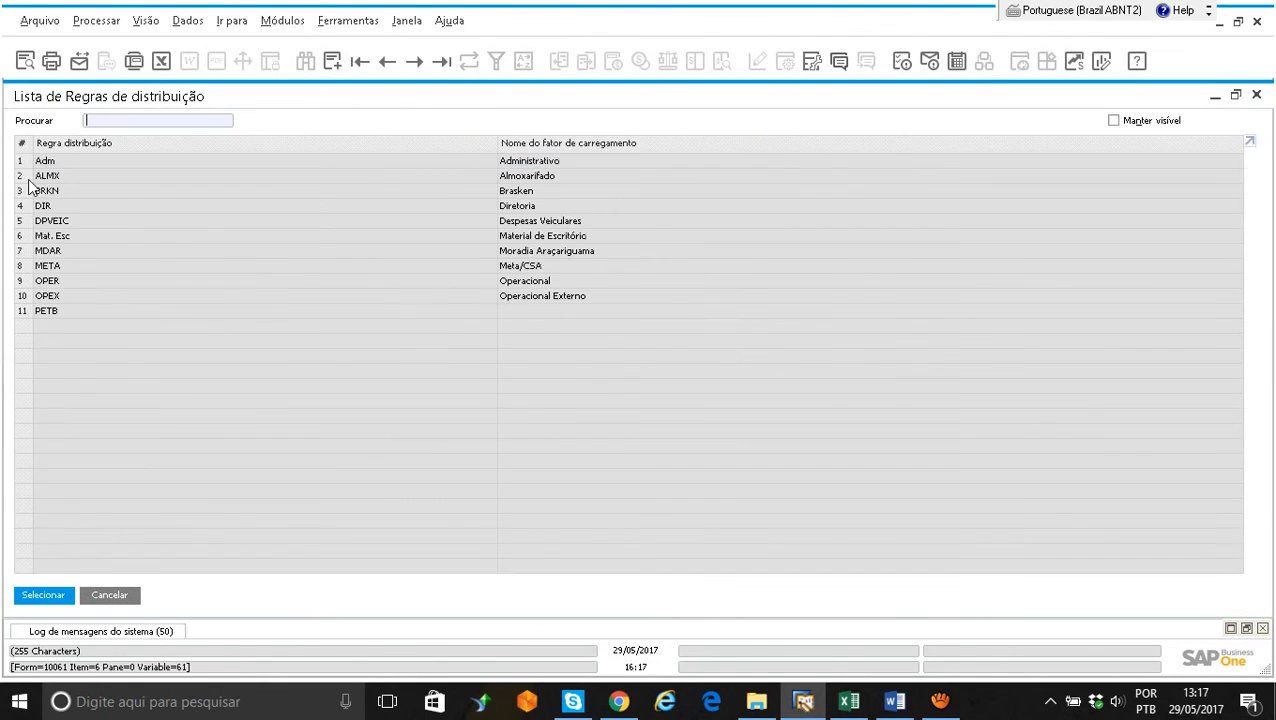
double_click(48, 246)
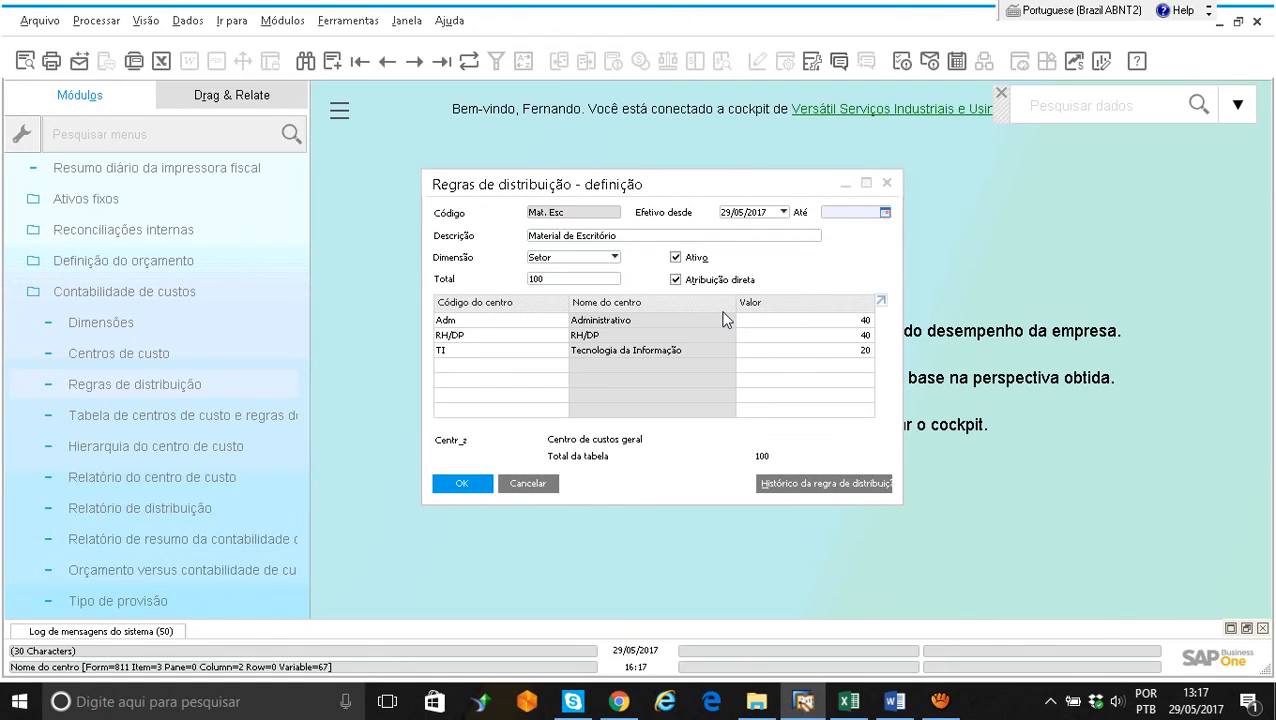
Step: Review the values allocated to the Administrativo, RH/DP and Tecnologia da Informação centres in the "Mat. Esc" rule
click(838, 319)
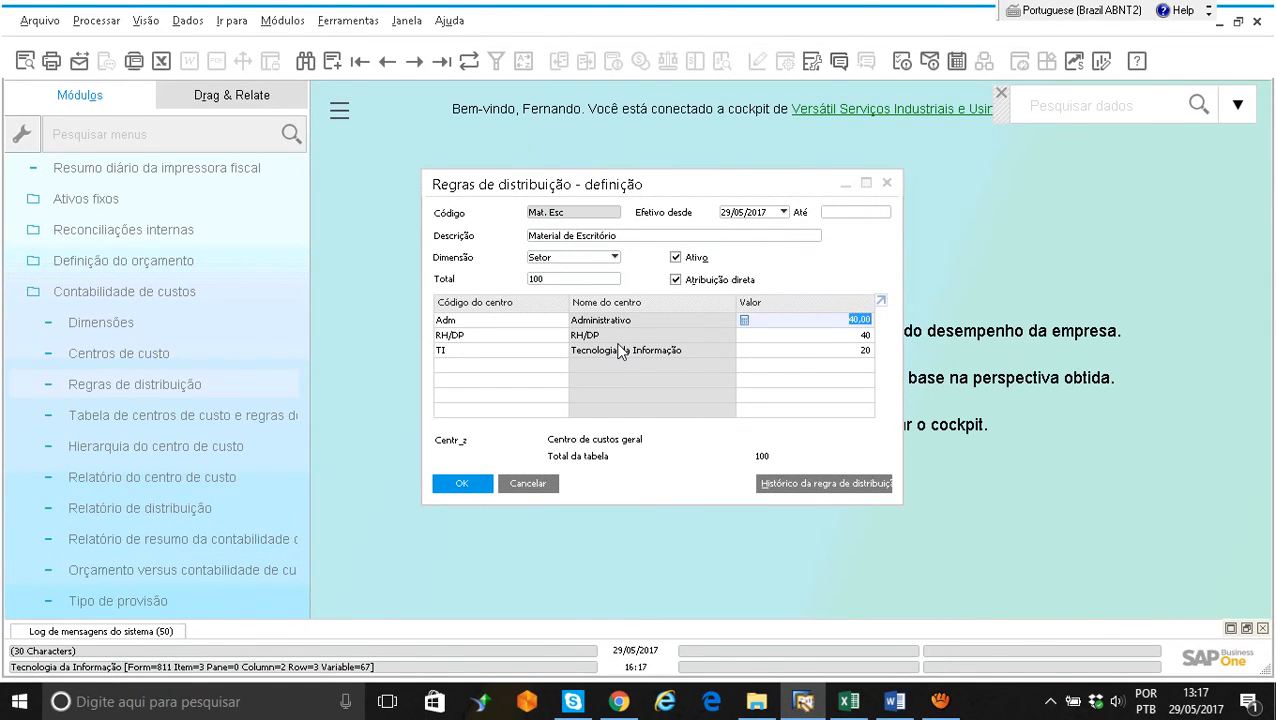
click(862, 336)
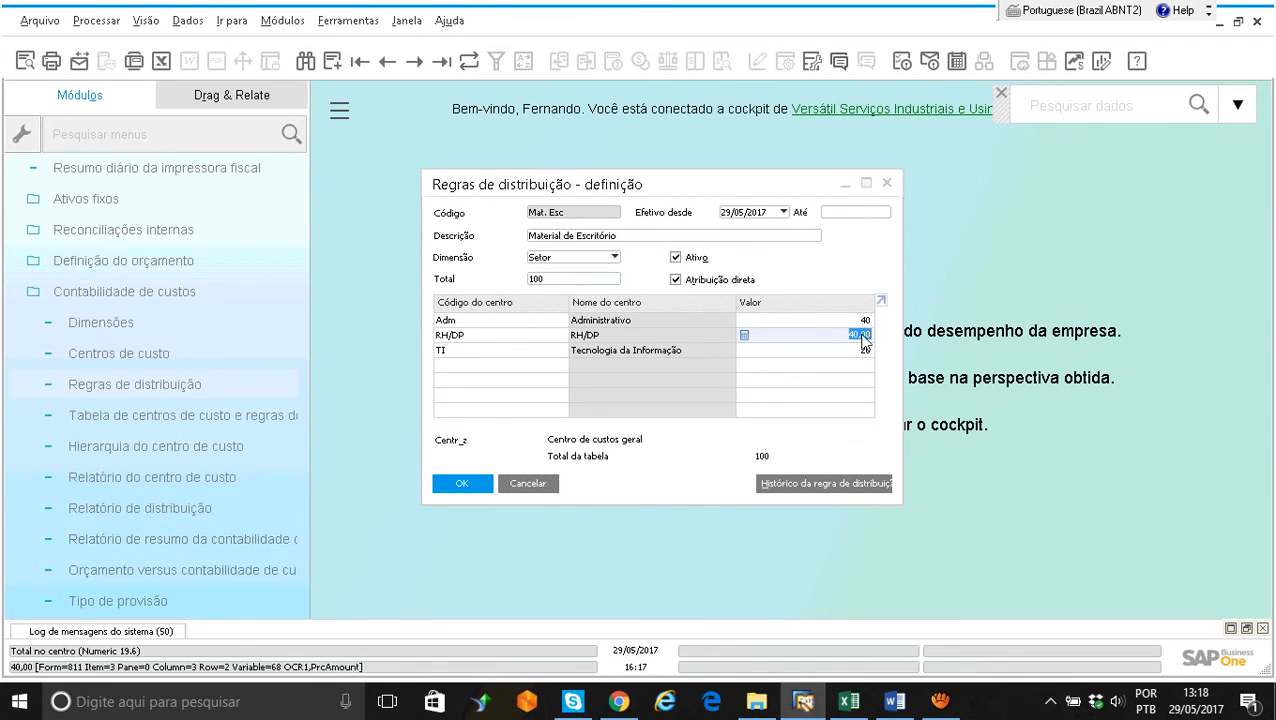
click(862, 336)
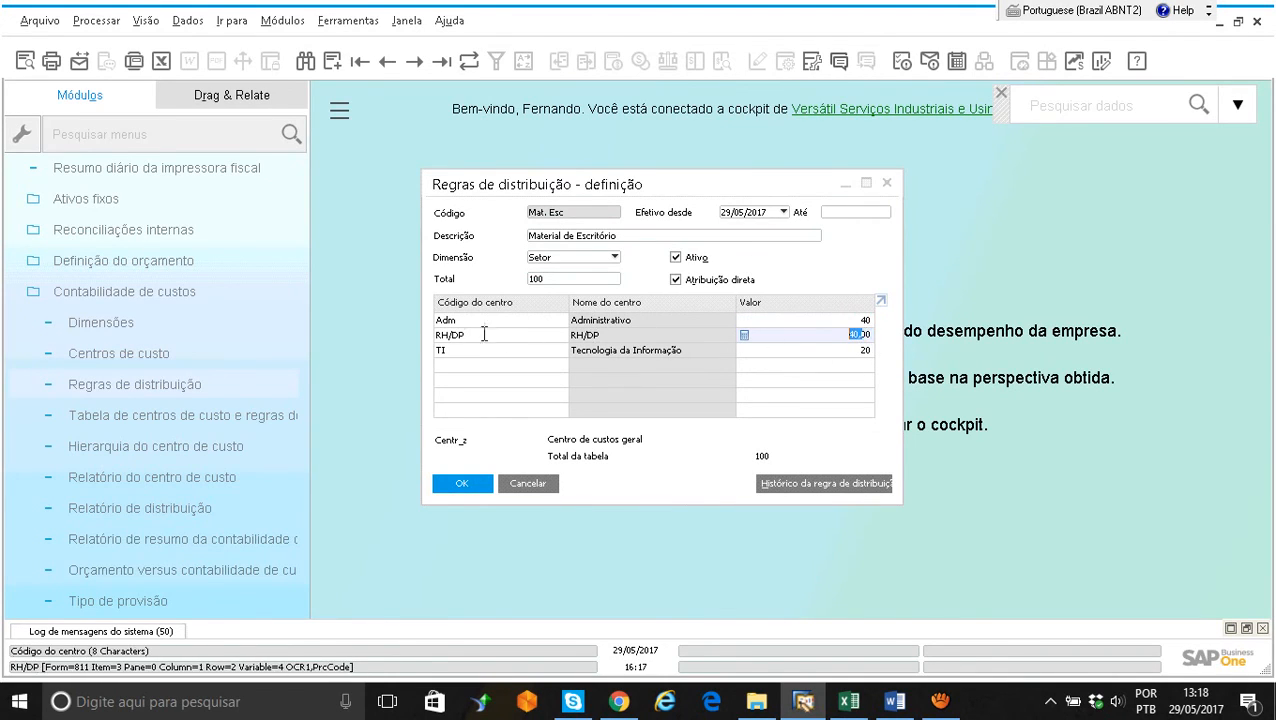
click(857, 349)
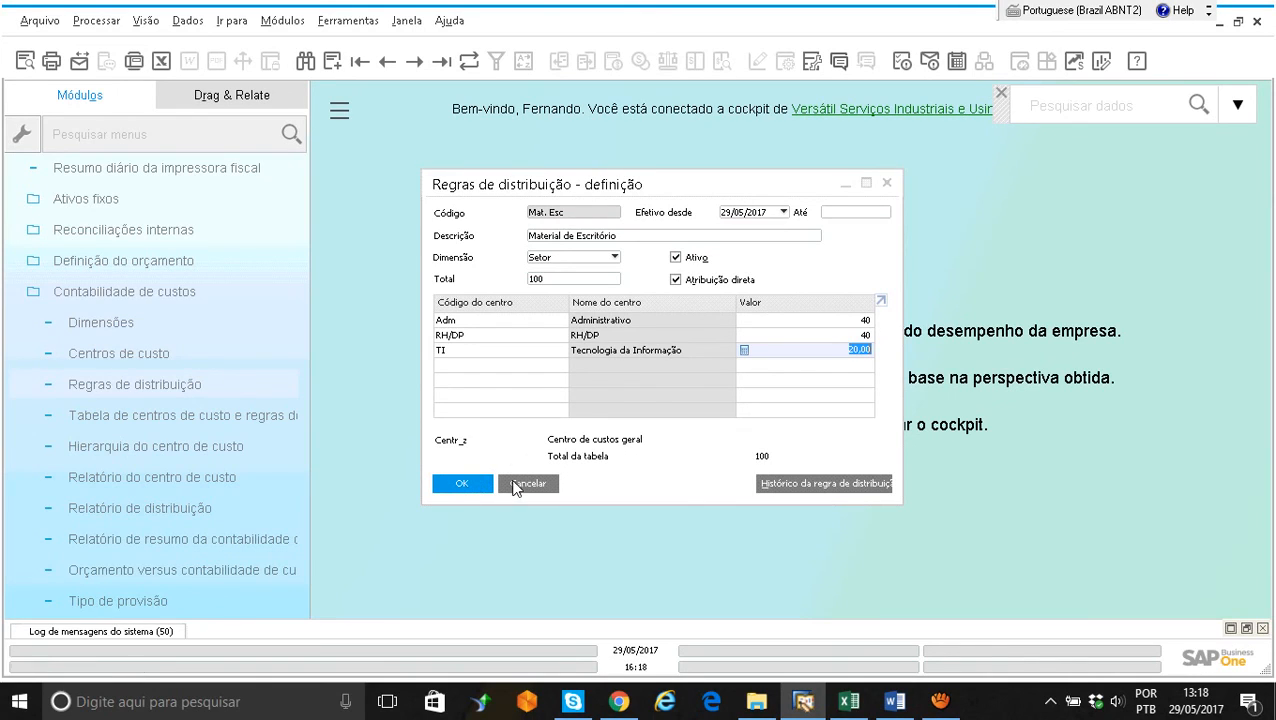
click(165, 298)
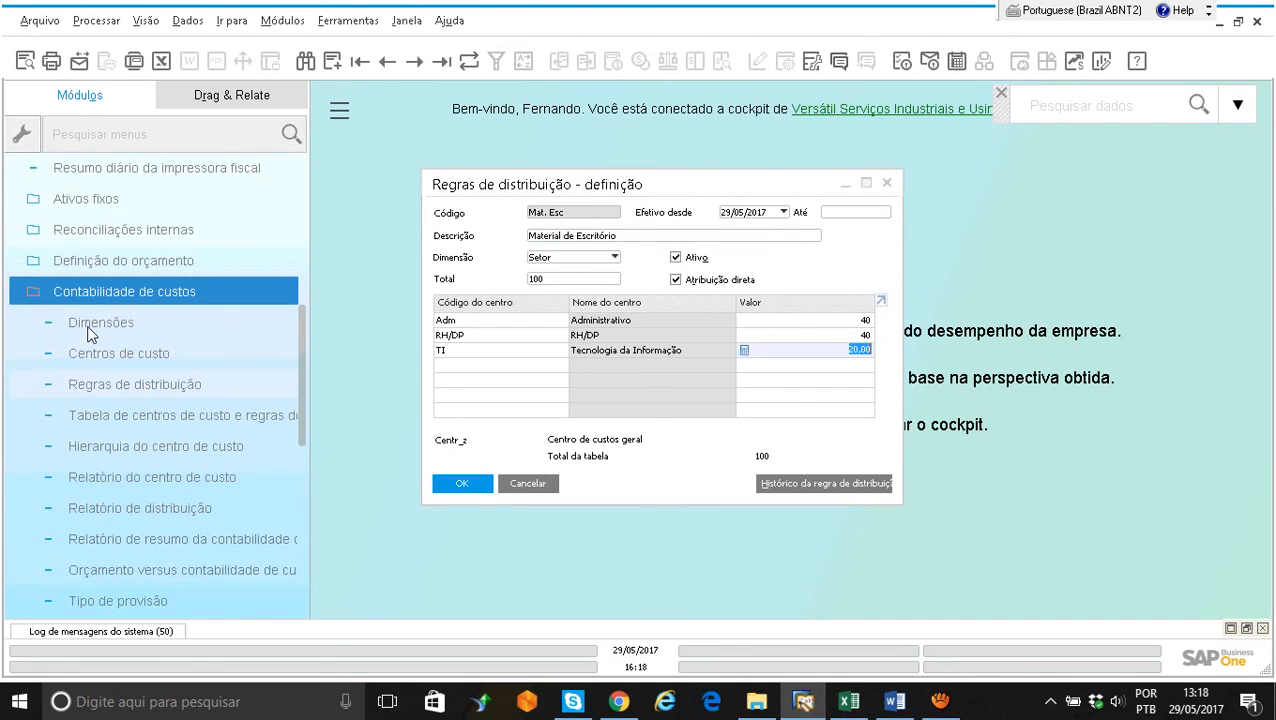
click(138, 331)
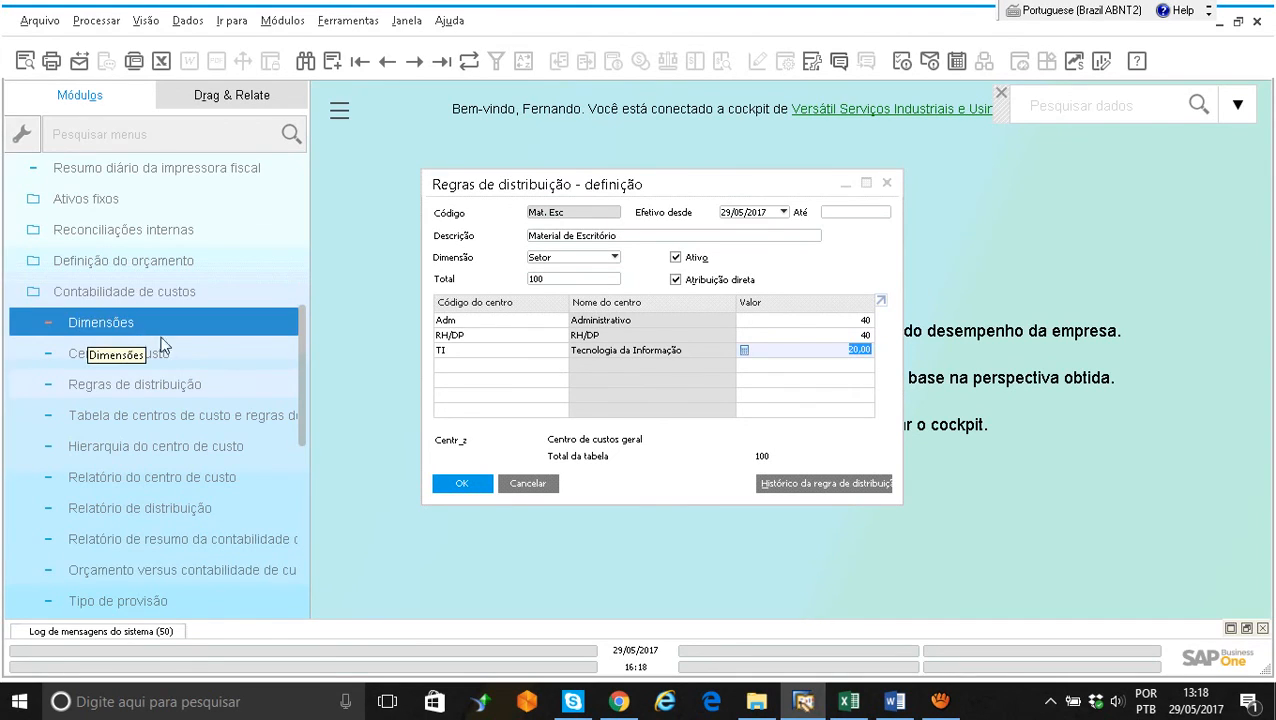
click(178, 356)
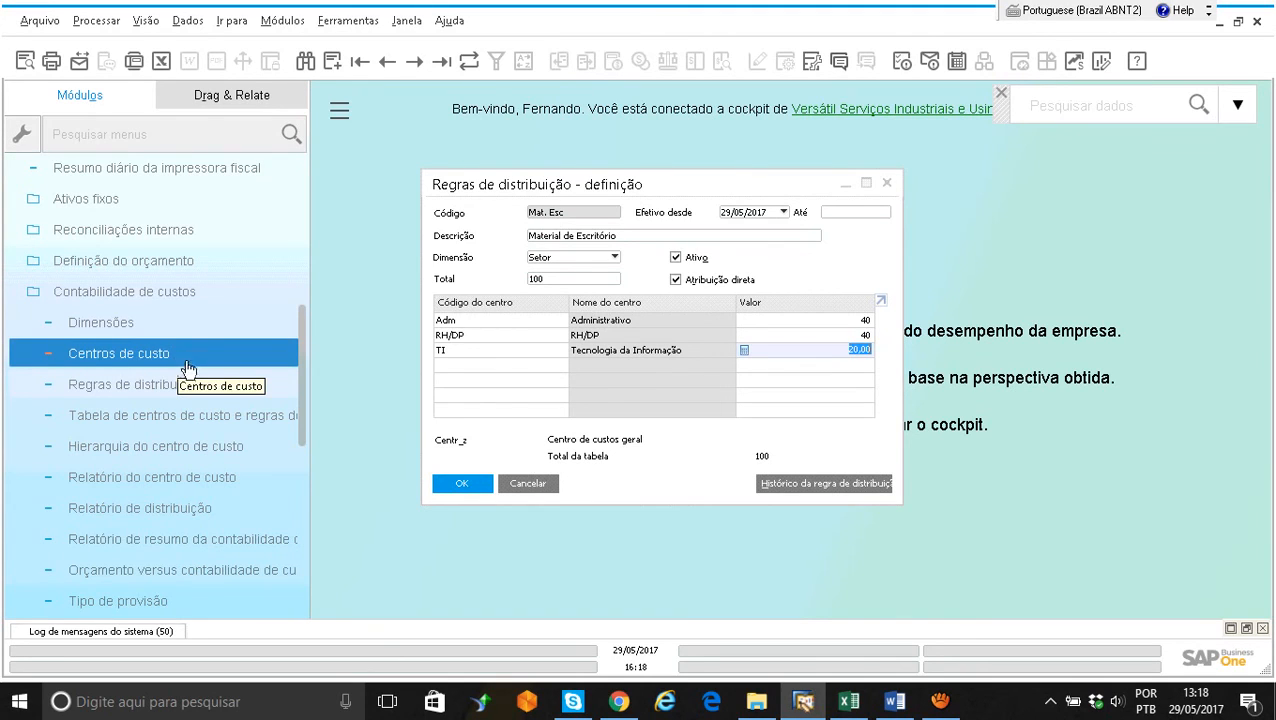
click(208, 388)
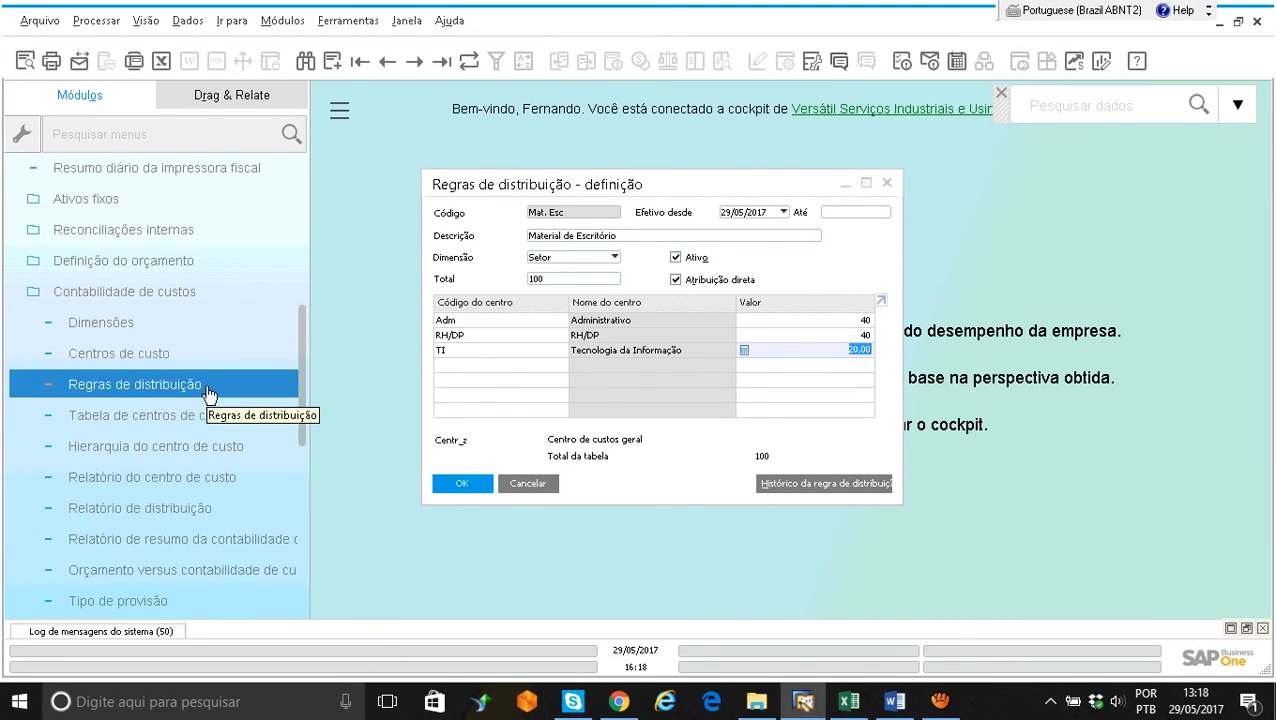
click(210, 418)
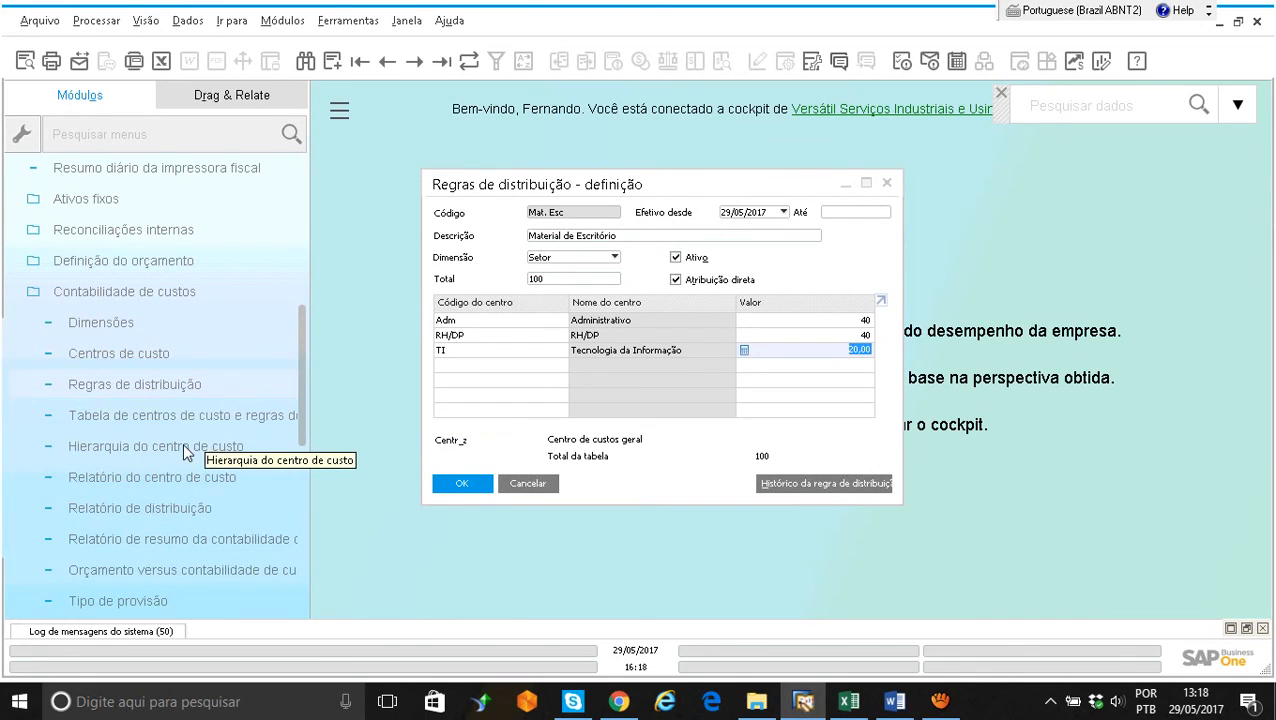
click(181, 443)
click(172, 477)
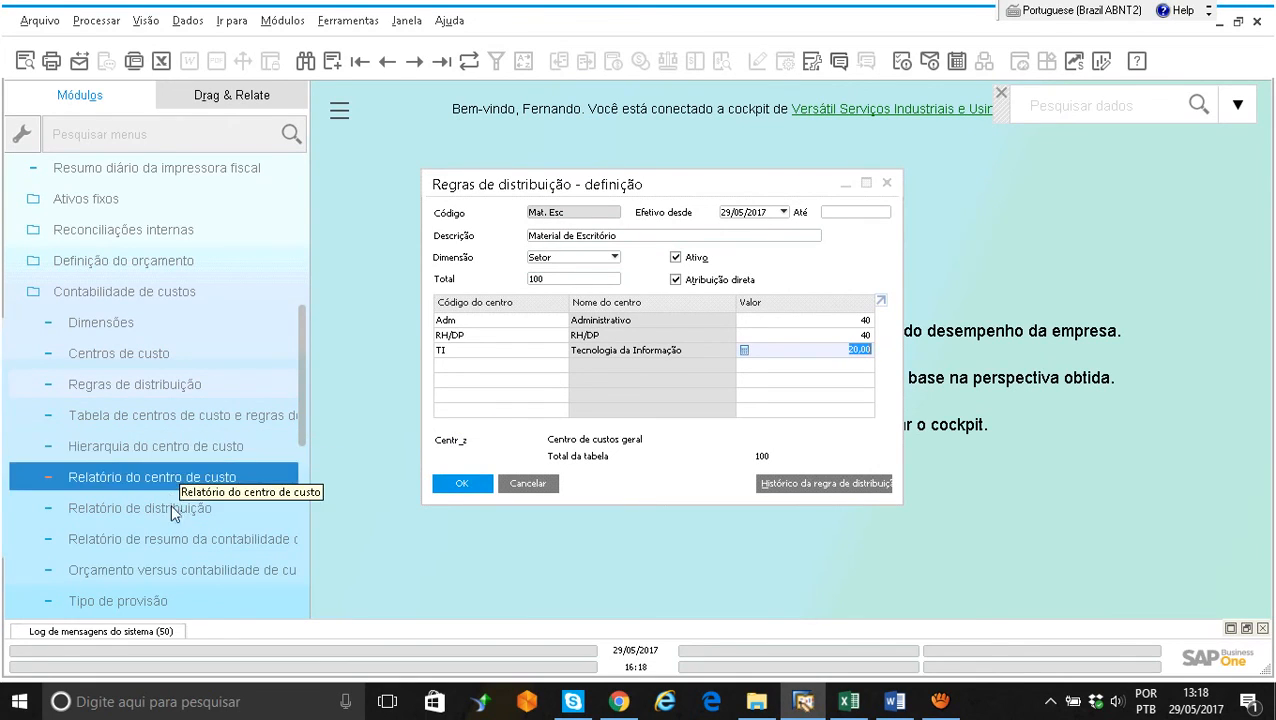
click(172, 508)
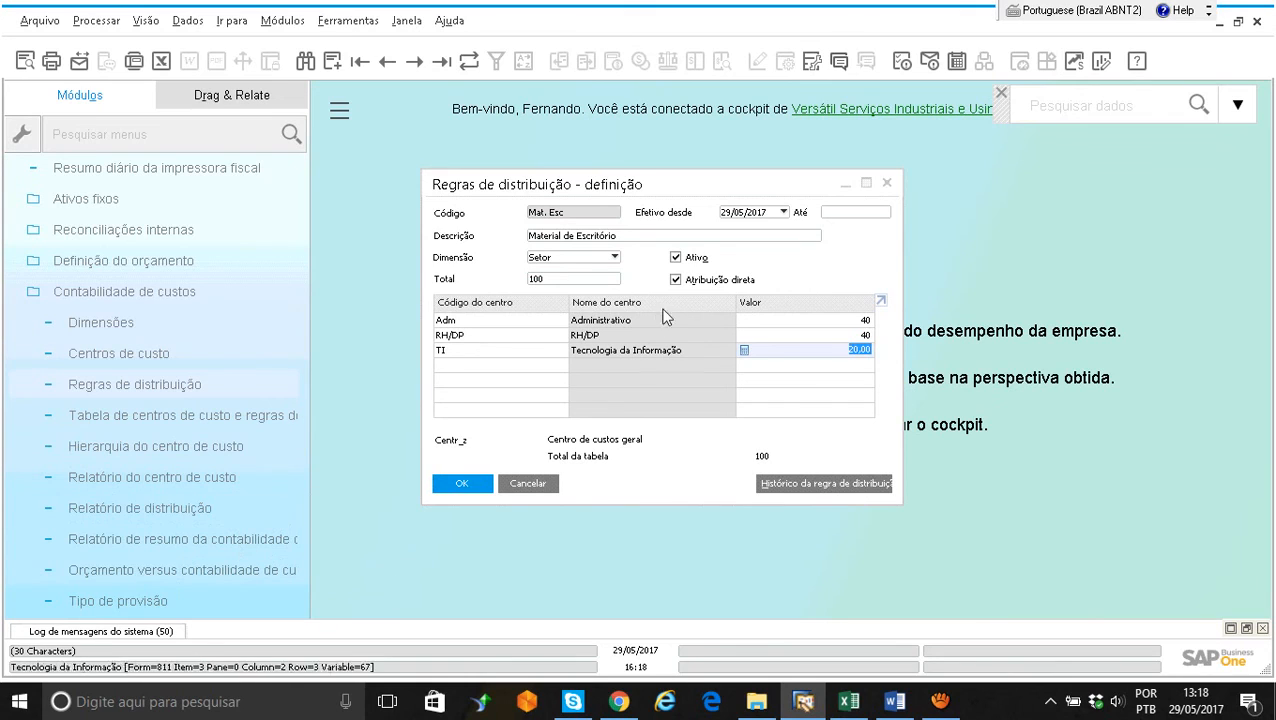
click(722, 199)
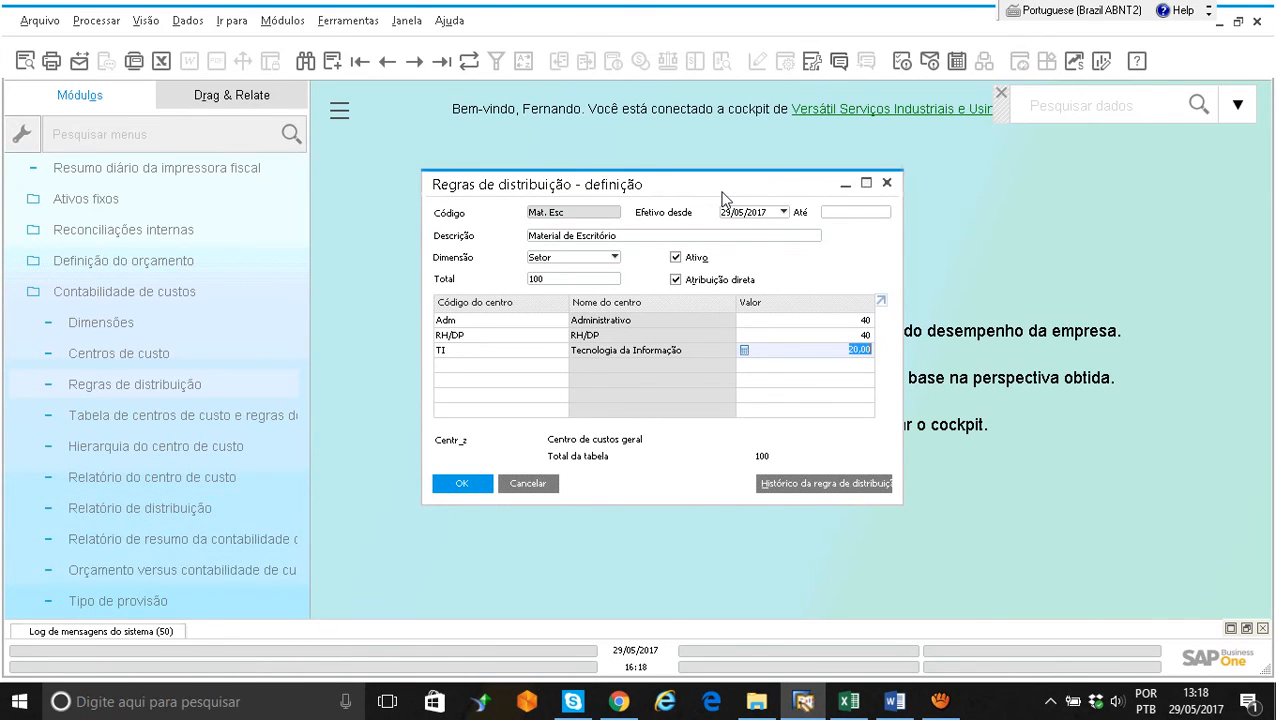